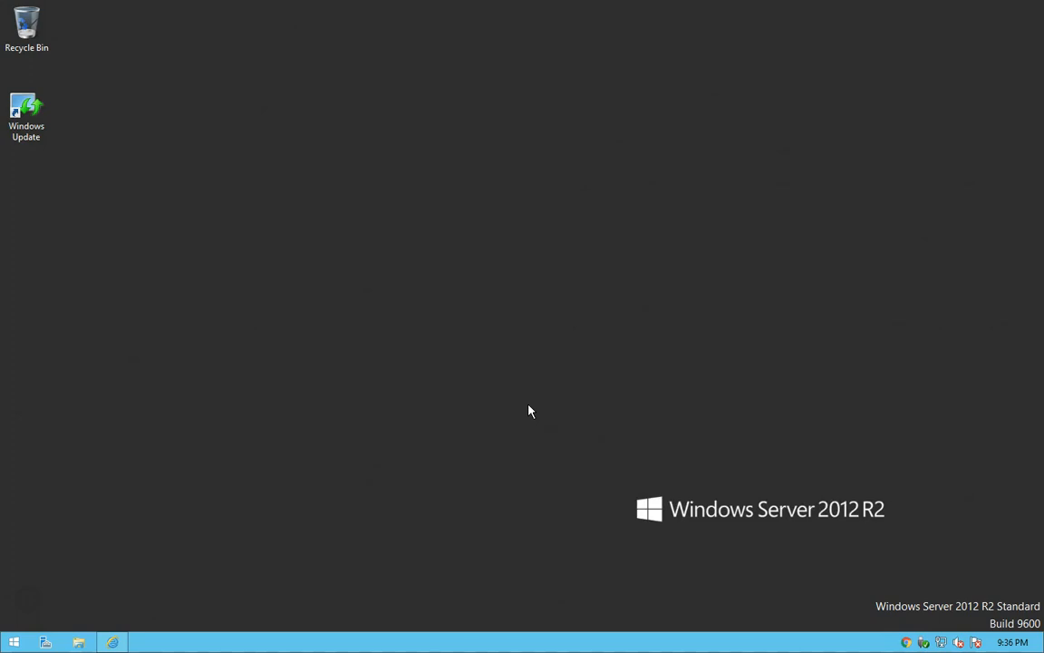
Open Windows Update by searching the Control Panel for "updates".
{"action": "left_click", "coordinate": [25, 127]}
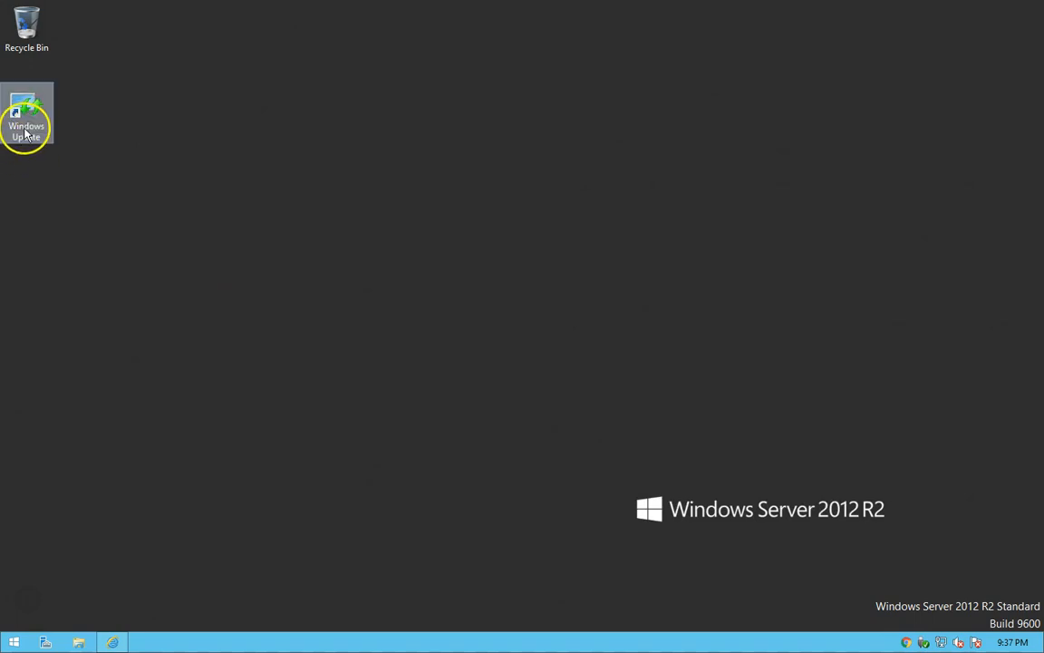
{"action": "right_click", "coordinate": [14, 643]}
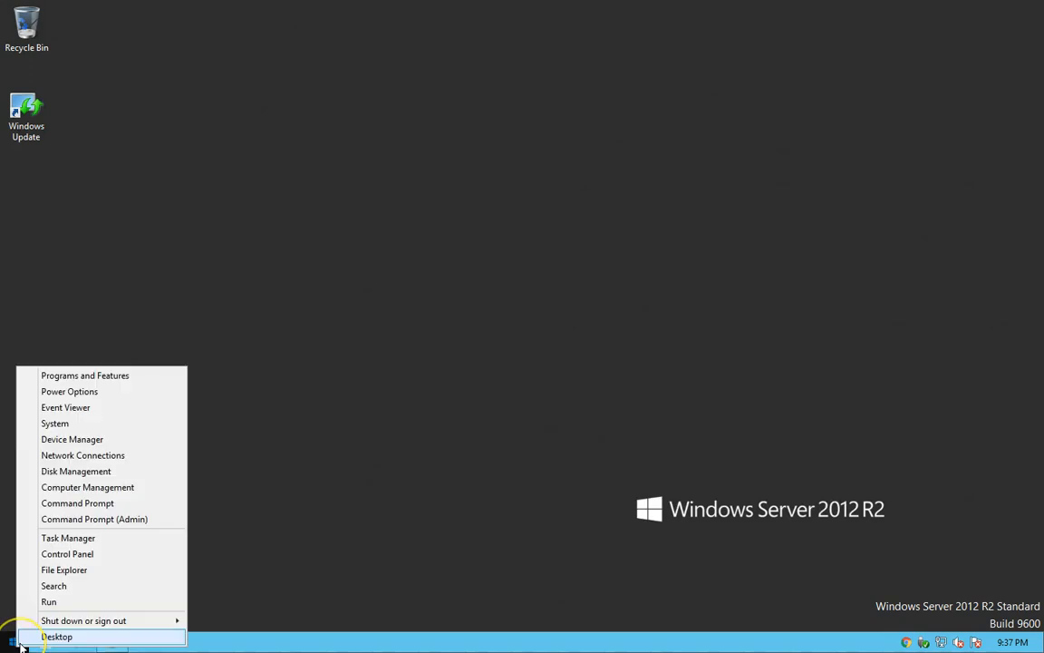
{"action": "left_click", "coordinate": [57, 568]}
{"action": "left_click", "coordinate": [718, 115]}
{"action": "type", "text": "updates"}
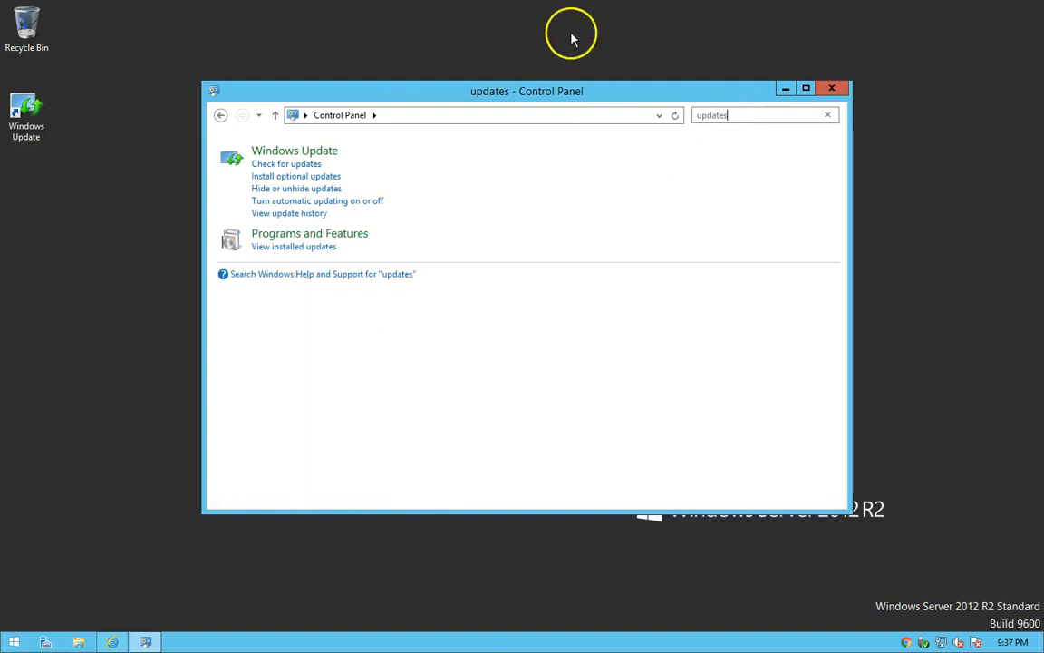
{"action": "left_click", "coordinate": [319, 154]}
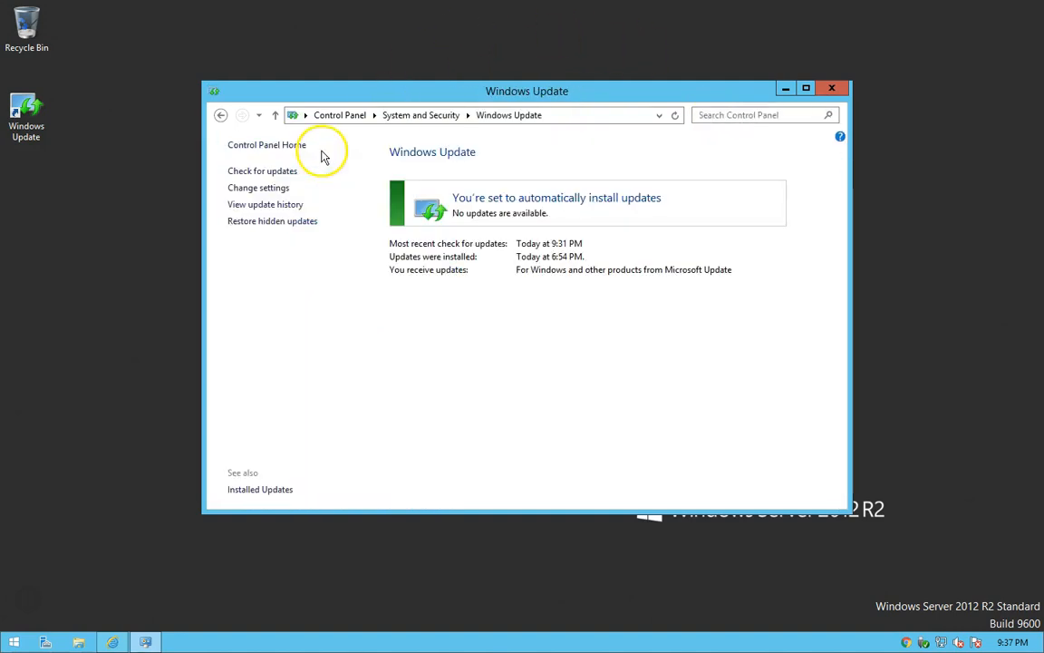
Check for new Windows updates on the server.
{"action": "left_click", "coordinate": [503, 115]}
{"action": "left_click_drag", "start_coordinate": [292, 115], "coordinate": [27, 28]}
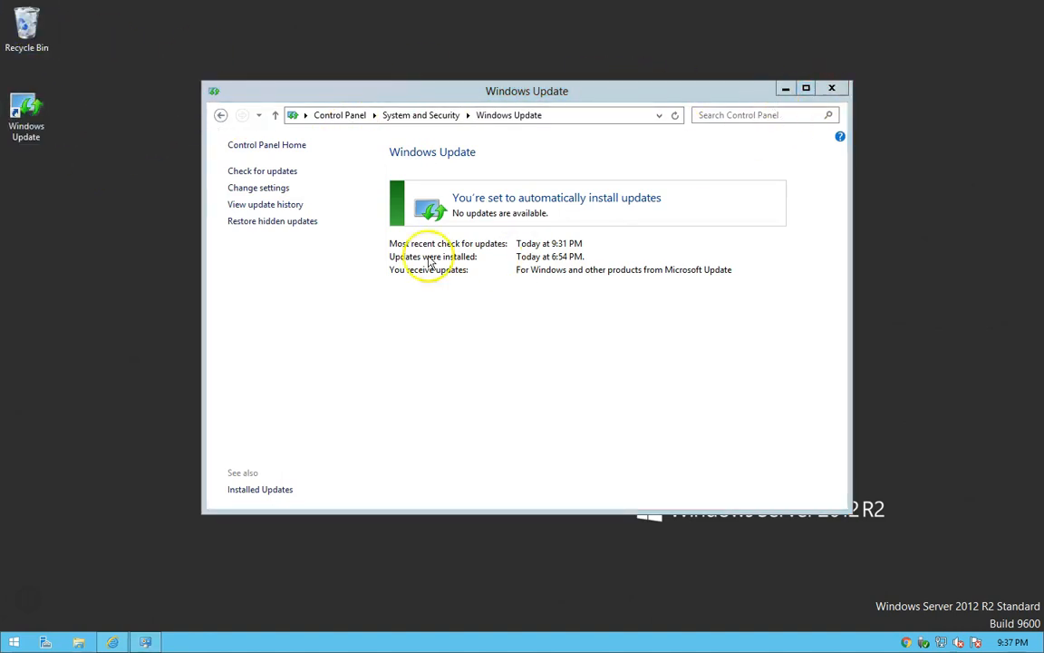
{"action": "left_click", "coordinate": [241, 176]}
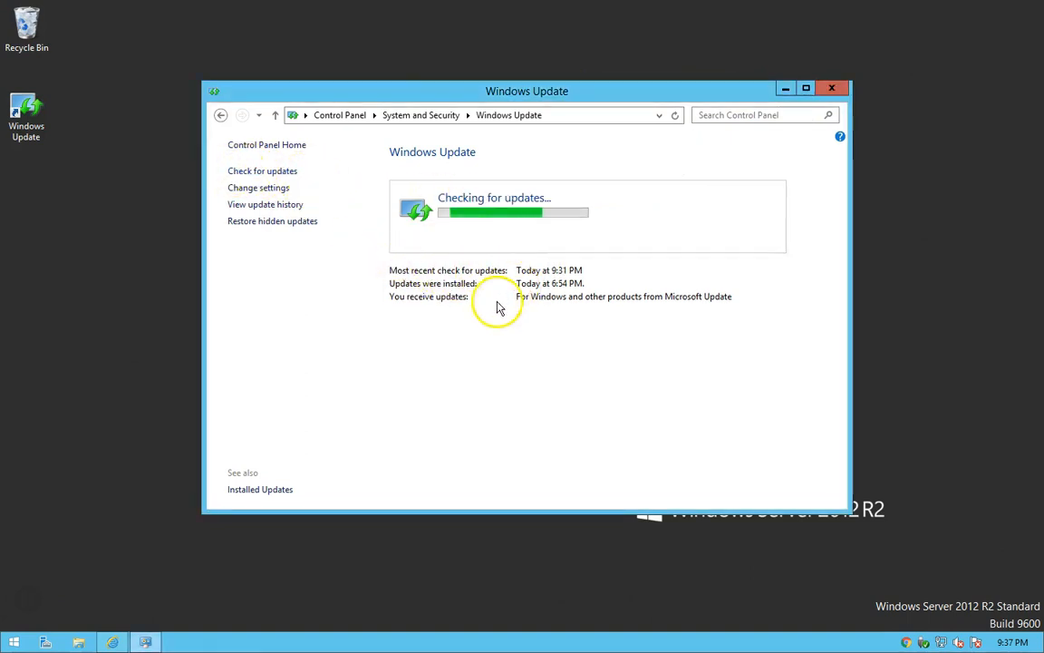
{"action": "left_click", "coordinate": [482, 395]}
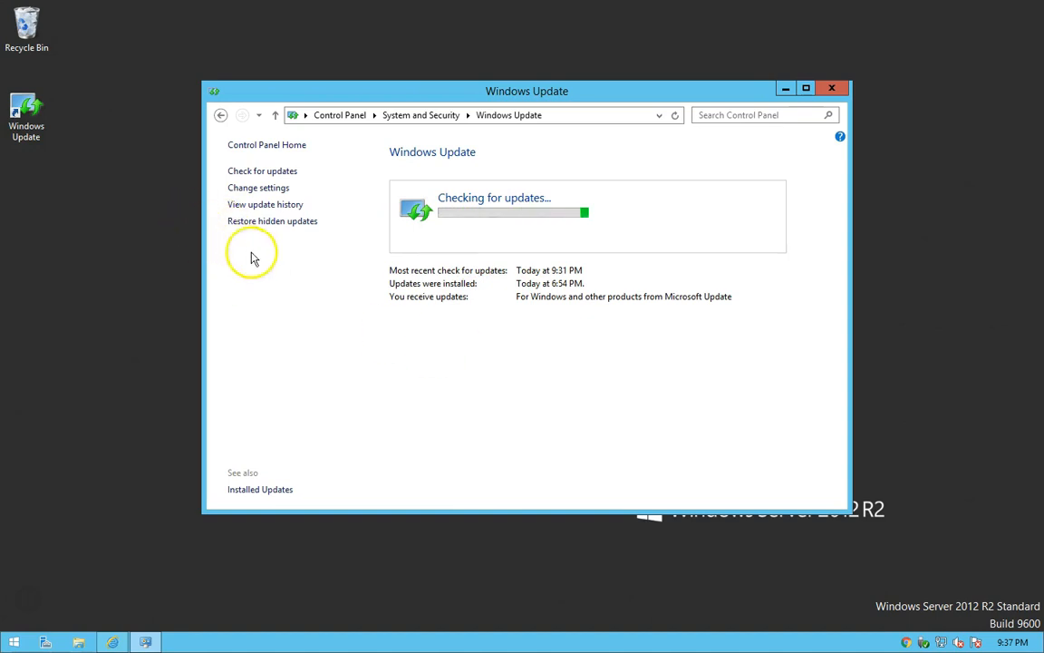
Review the installation options for important updates in the Windows Update settings, and close Windows Update without changing them.
{"action": "left_click", "coordinate": [254, 188]}
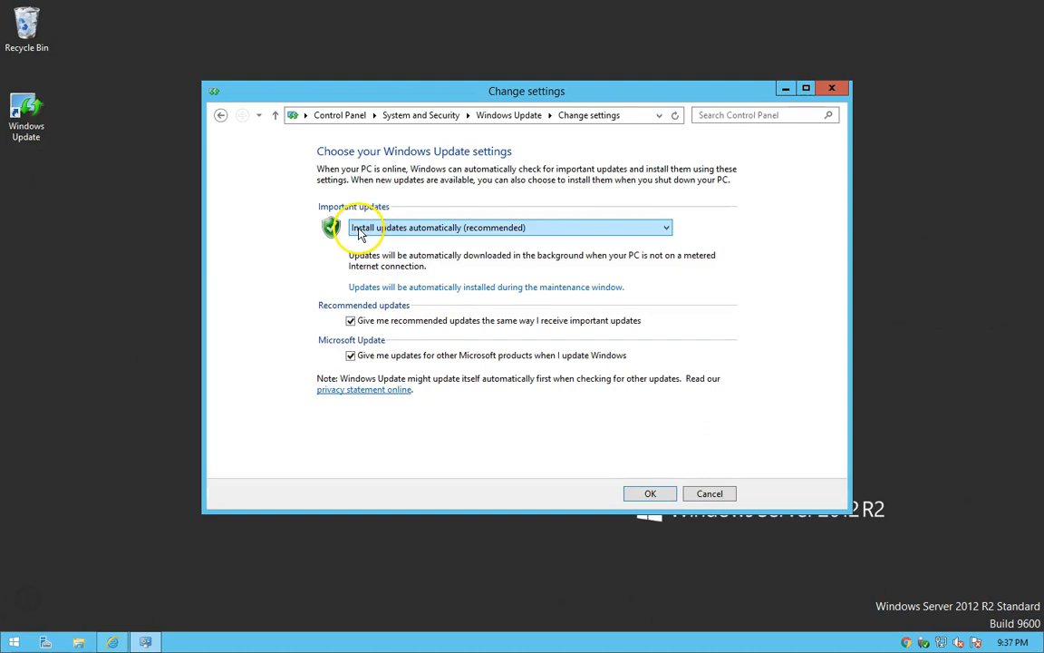
{"action": "left_click", "coordinate": [417, 227]}
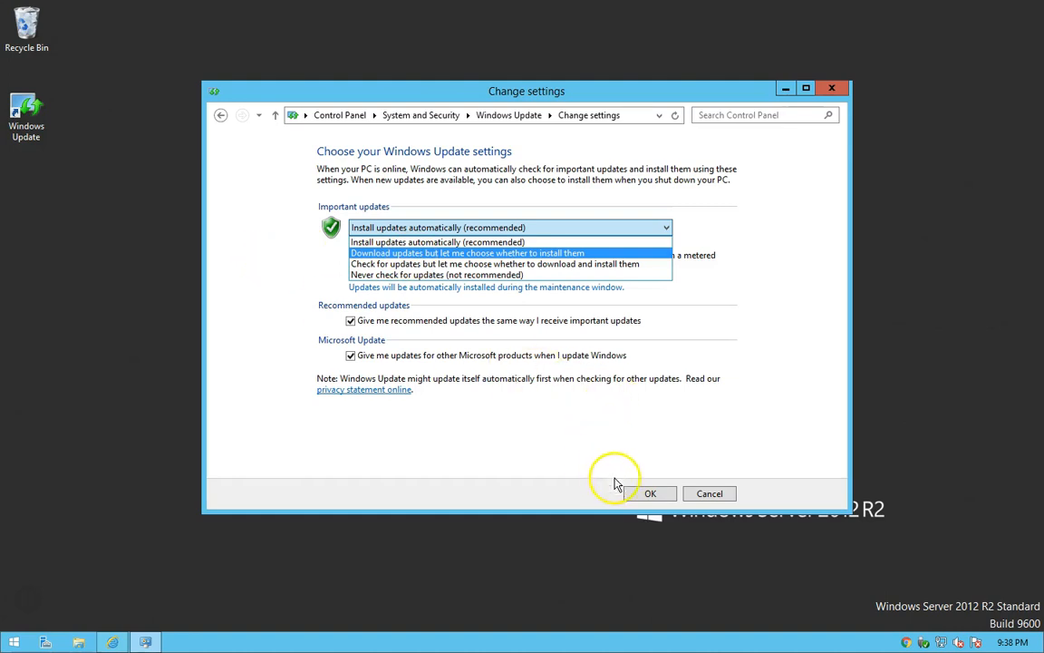
{"action": "left_click", "coordinate": [545, 435]}
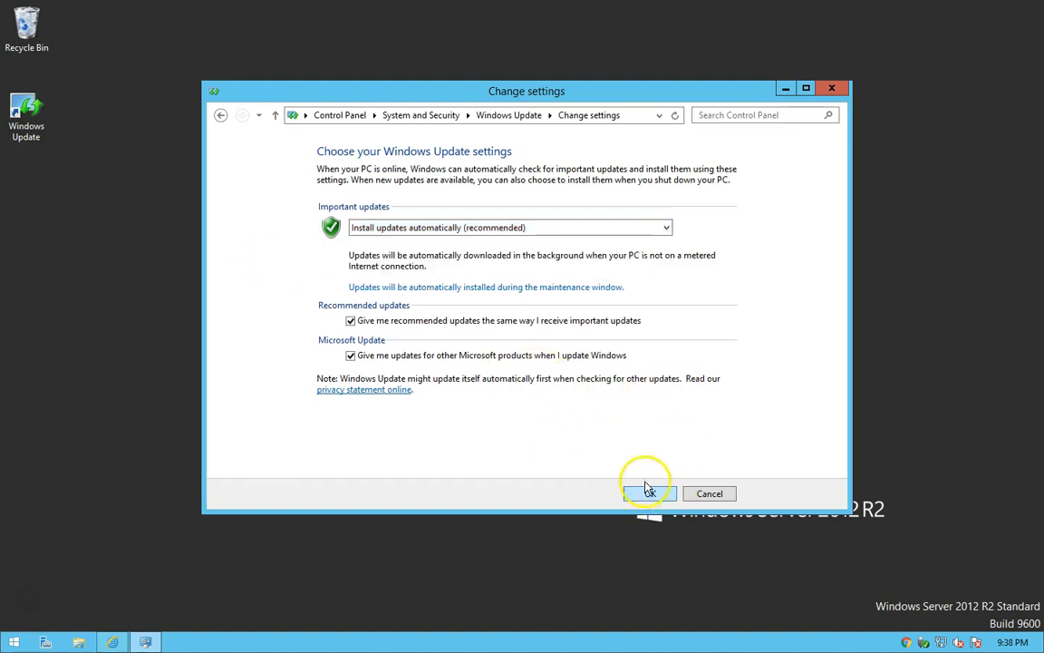
{"action": "left_click", "coordinate": [509, 115]}
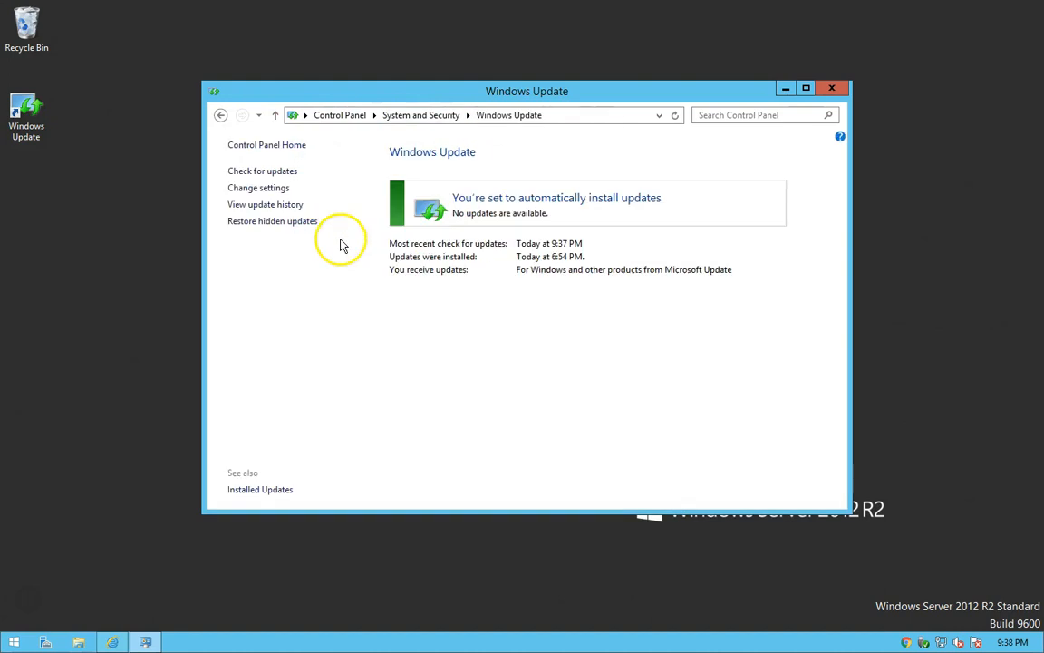
{"action": "left_click", "coordinate": [832, 90]}
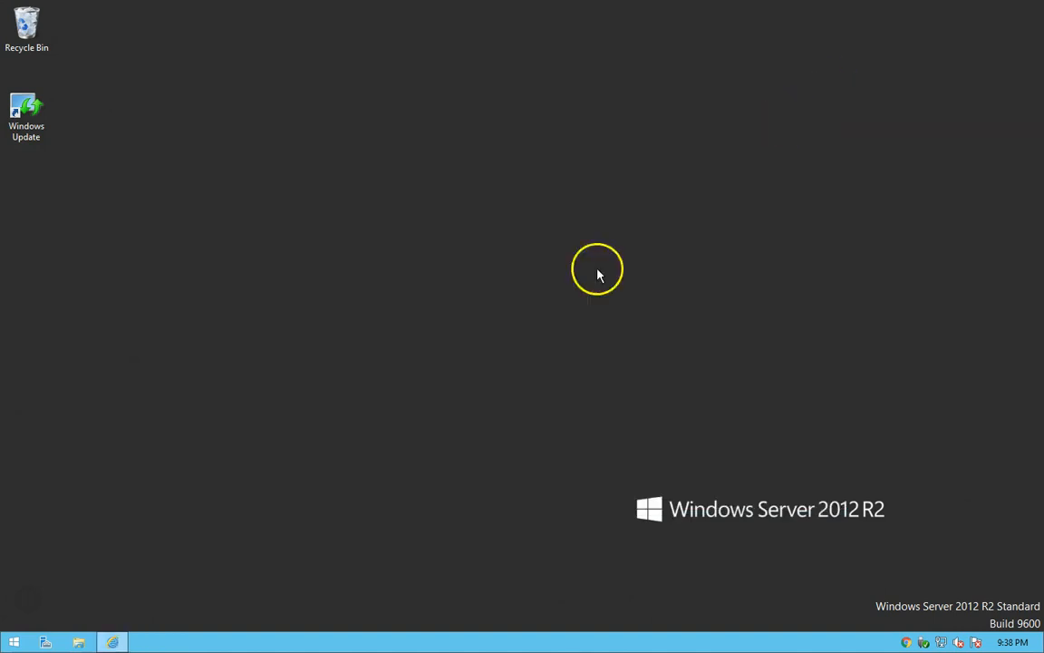
Browse the contents of Local Disk (C:) and Data (D:) in File Explorer, and return to This PC.
{"action": "left_click", "coordinate": [79, 639]}
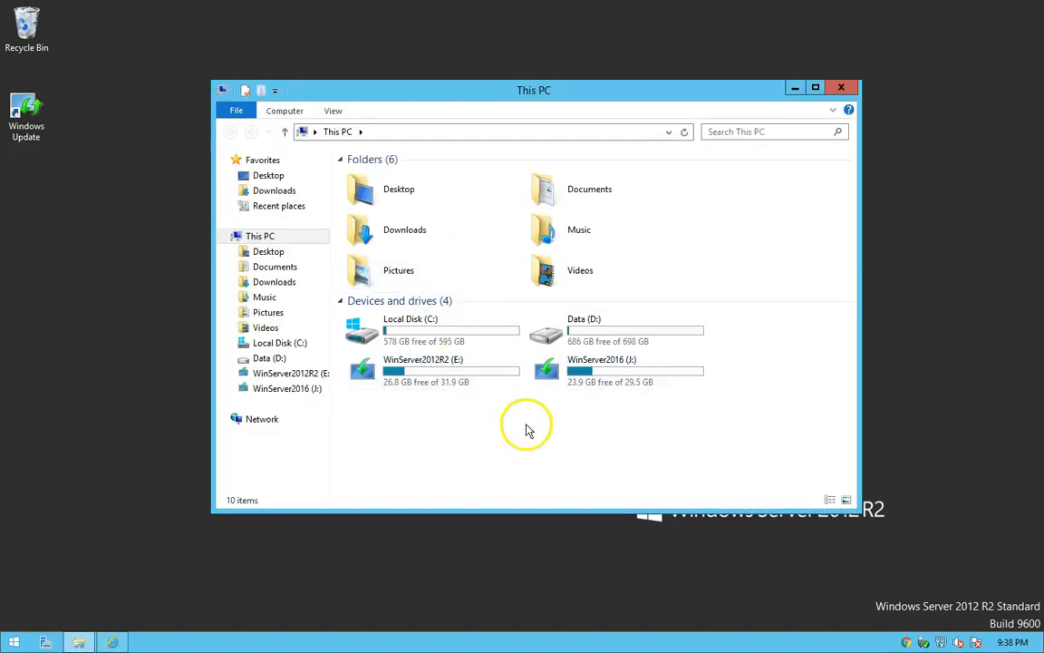
{"action": "double_click", "coordinate": [399, 330]}
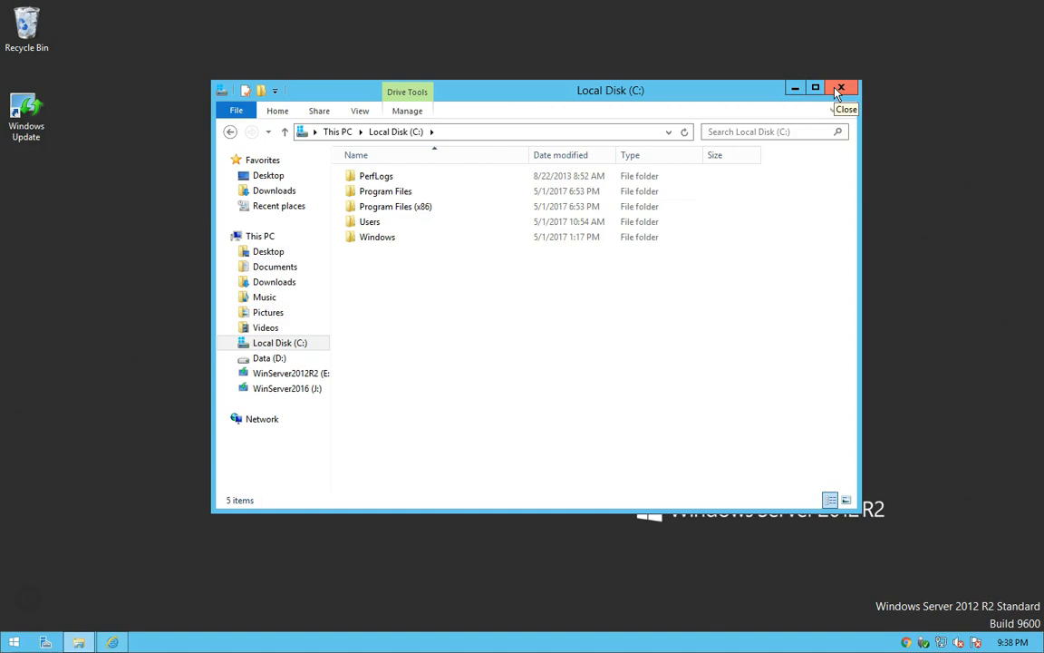
{"action": "left_click", "coordinate": [343, 133]}
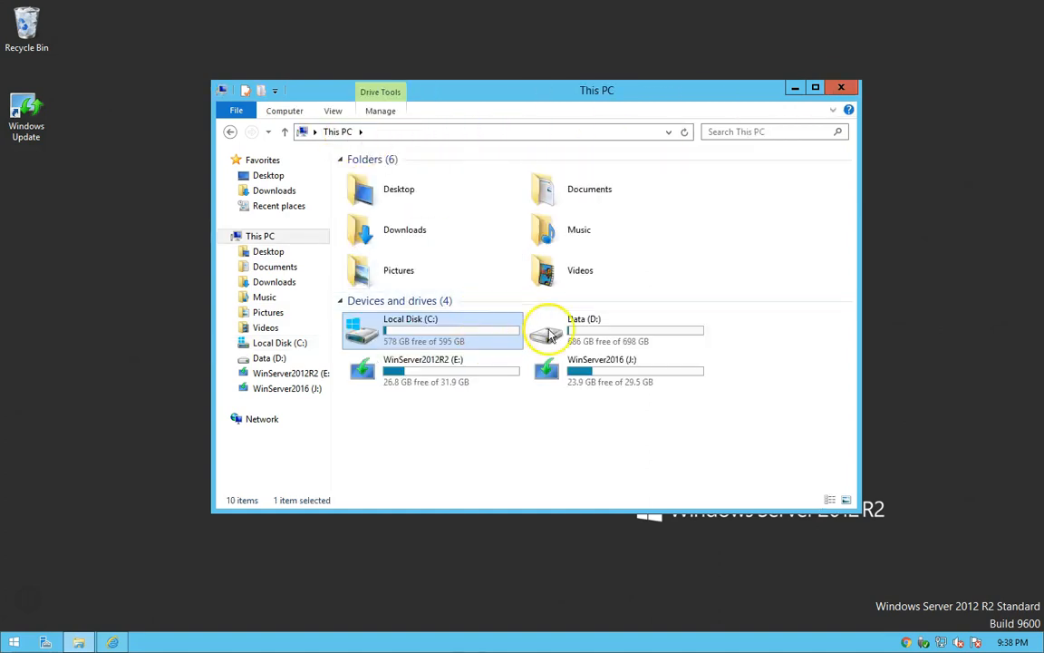
{"action": "double_click", "coordinate": [596, 336]}
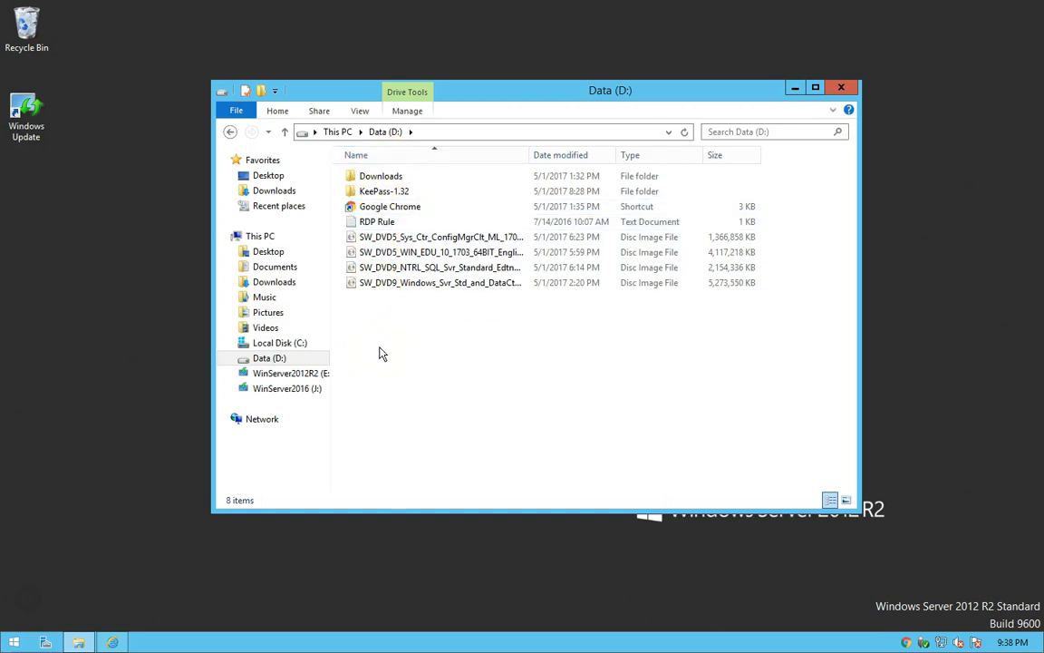
{"action": "left_click", "coordinate": [373, 236]}
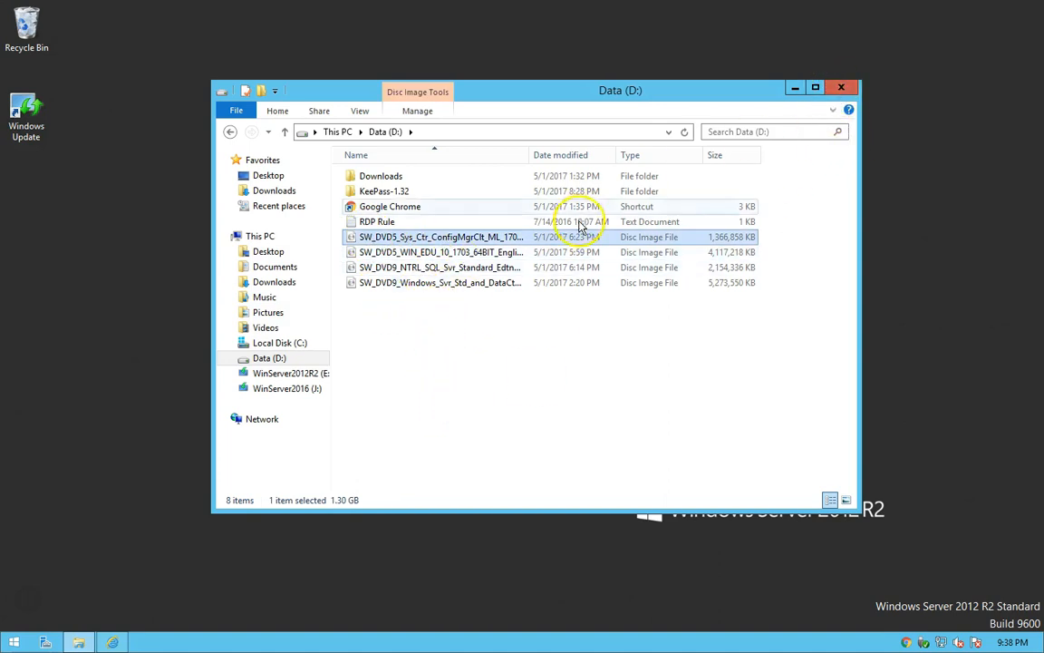
{"action": "left_click", "coordinate": [345, 137]}
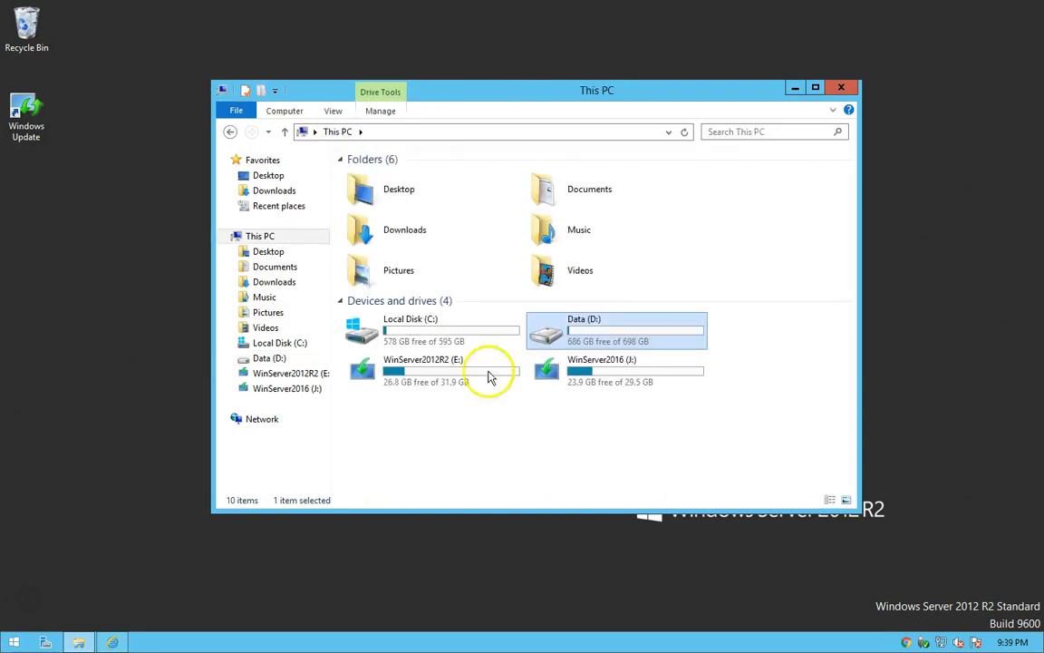
Compare the two local drives, review the files on Data (D:) and close File Explorer.
{"action": "left_click", "coordinate": [406, 333]}
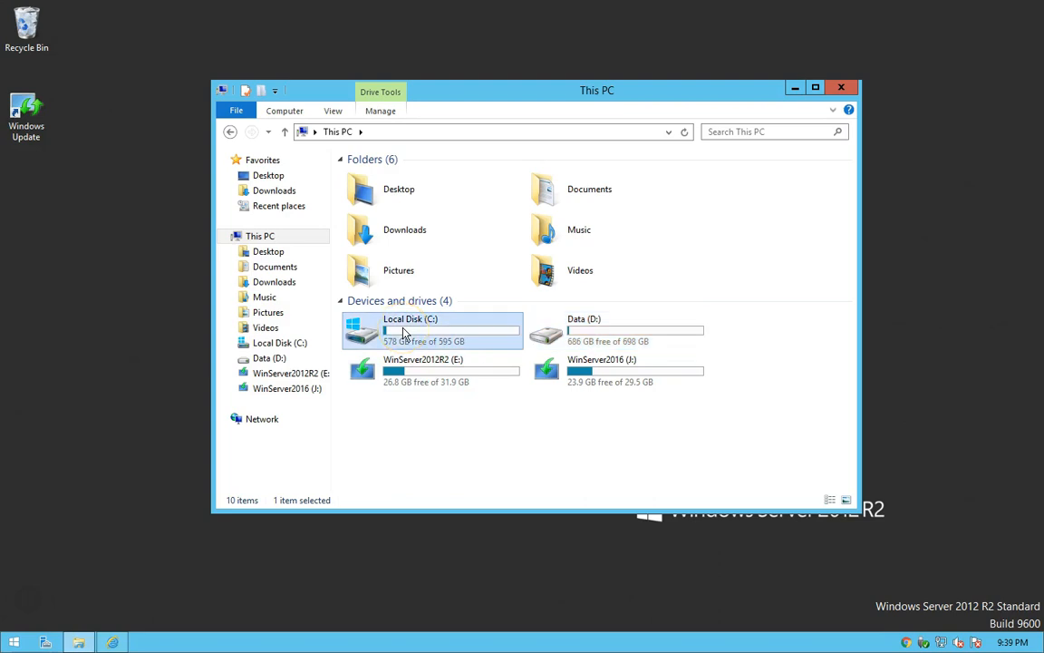
{"action": "left_click", "coordinate": [581, 340]}
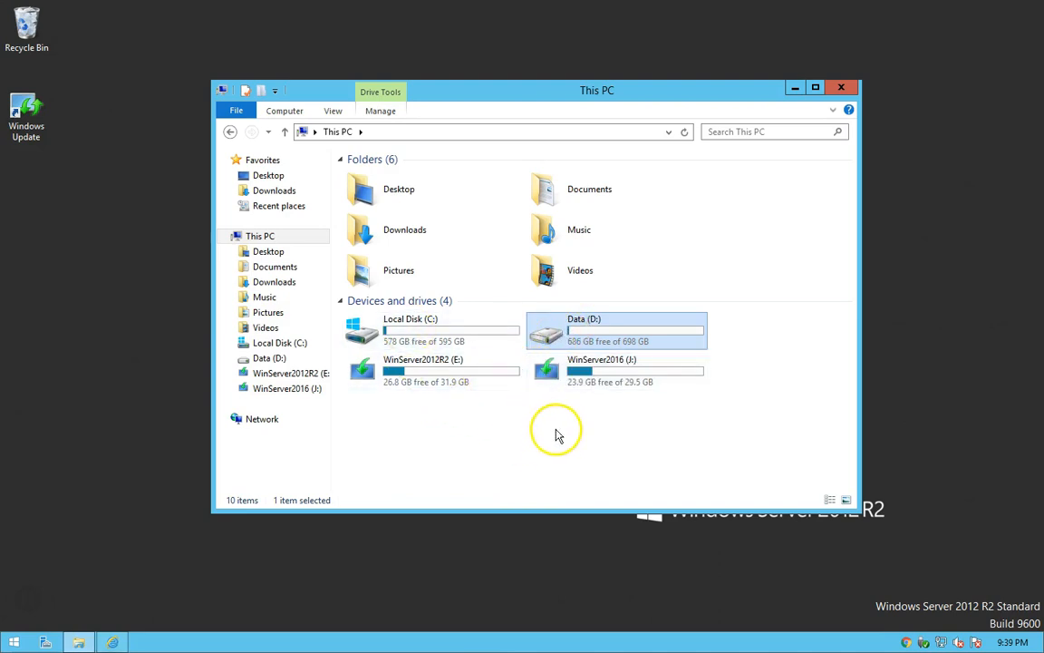
{"action": "double_click", "coordinate": [569, 335]}
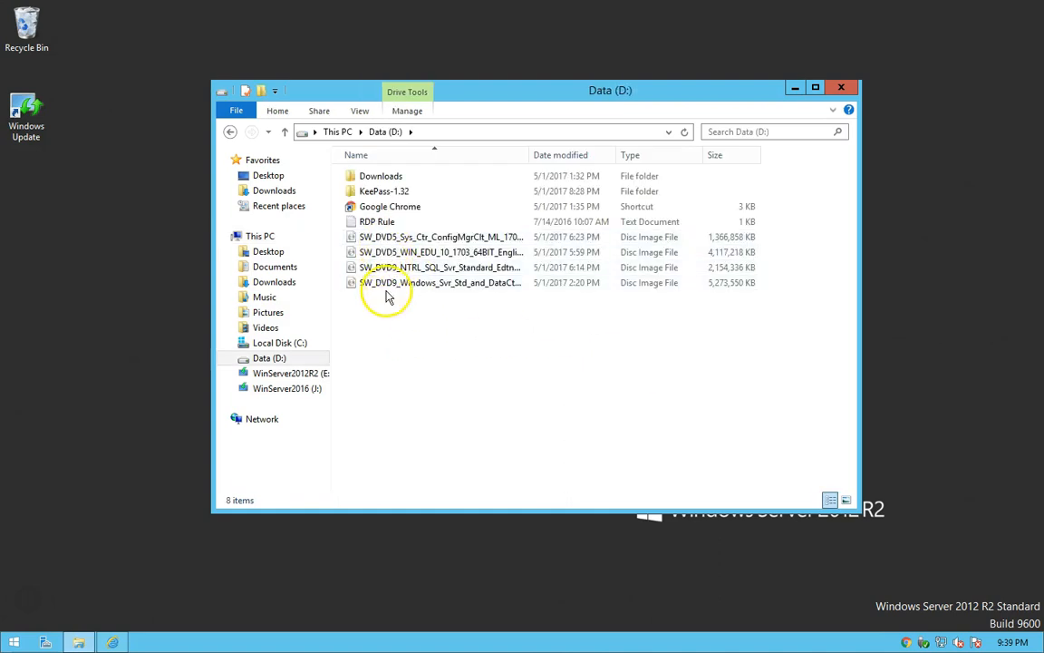
{"action": "left_click", "coordinate": [840, 87]}
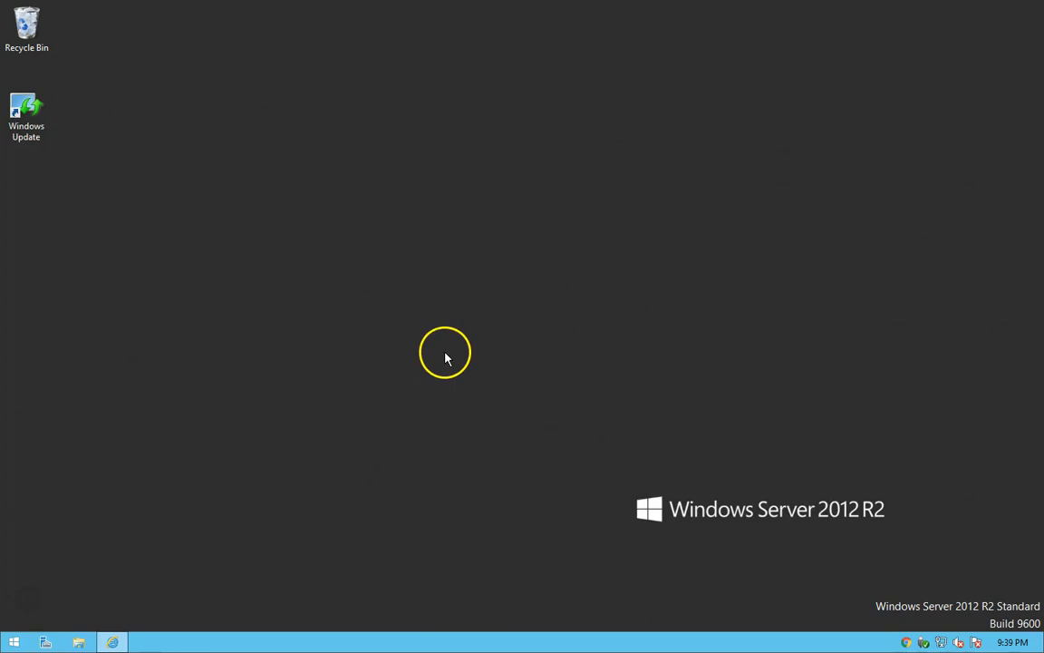
Empty the Recycle Bin and confirm the permanent deletion.
{"action": "right_click", "coordinate": [37, 31]}
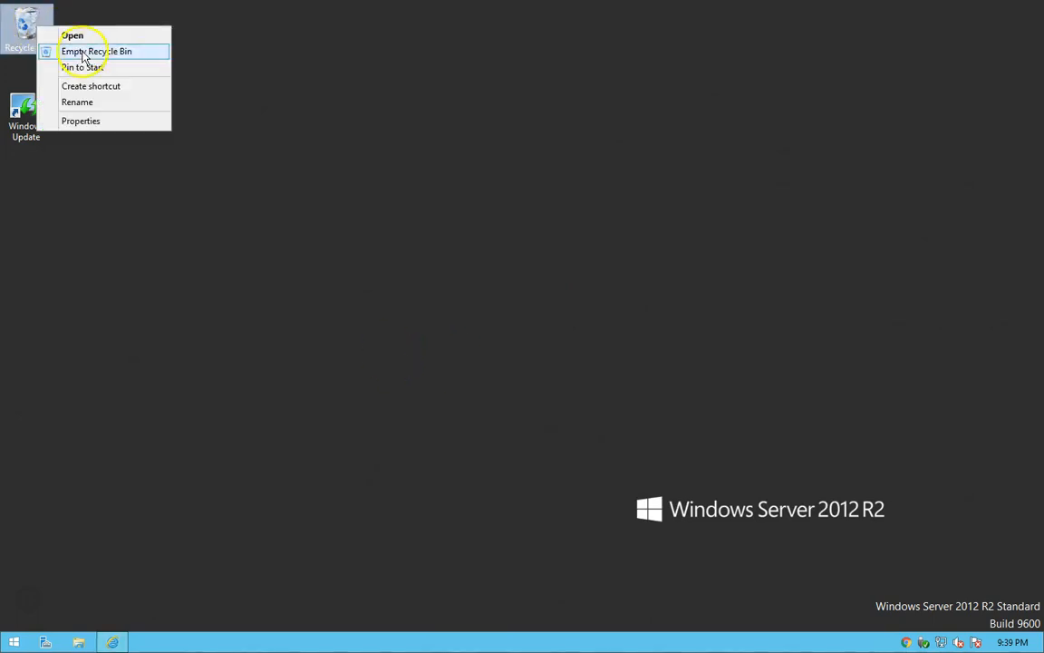
{"action": "left_click", "coordinate": [96, 52]}
{"action": "left_click", "coordinate": [555, 384]}
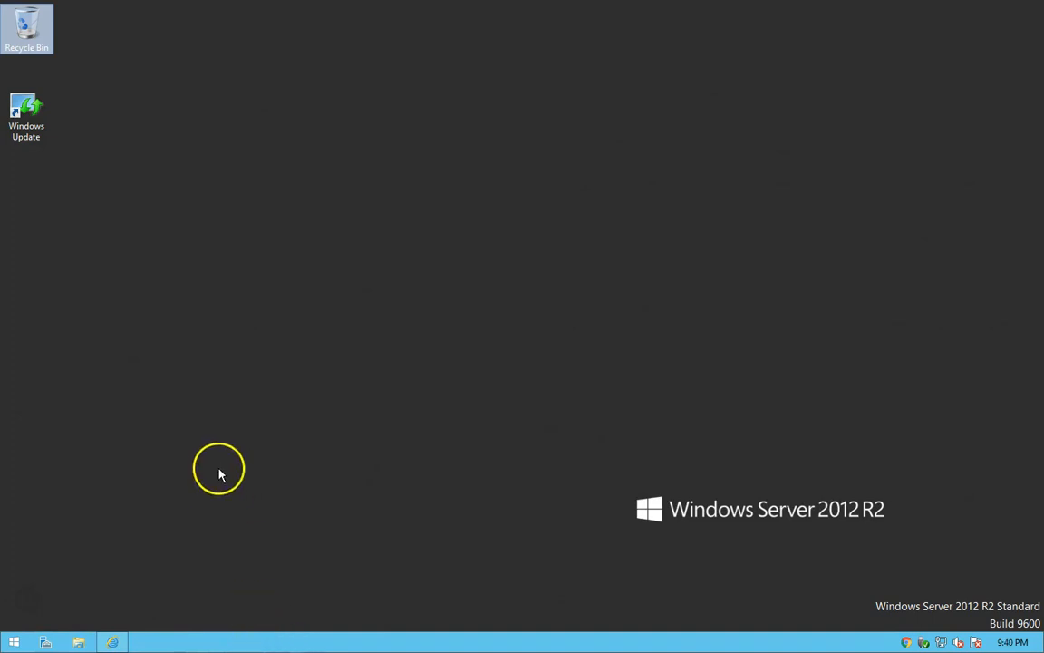
Open Administrative Tools from the Start screen, view the available actions for the Server Manager shortcut and close the folder.
{"action": "right_click", "coordinate": [13, 644]}
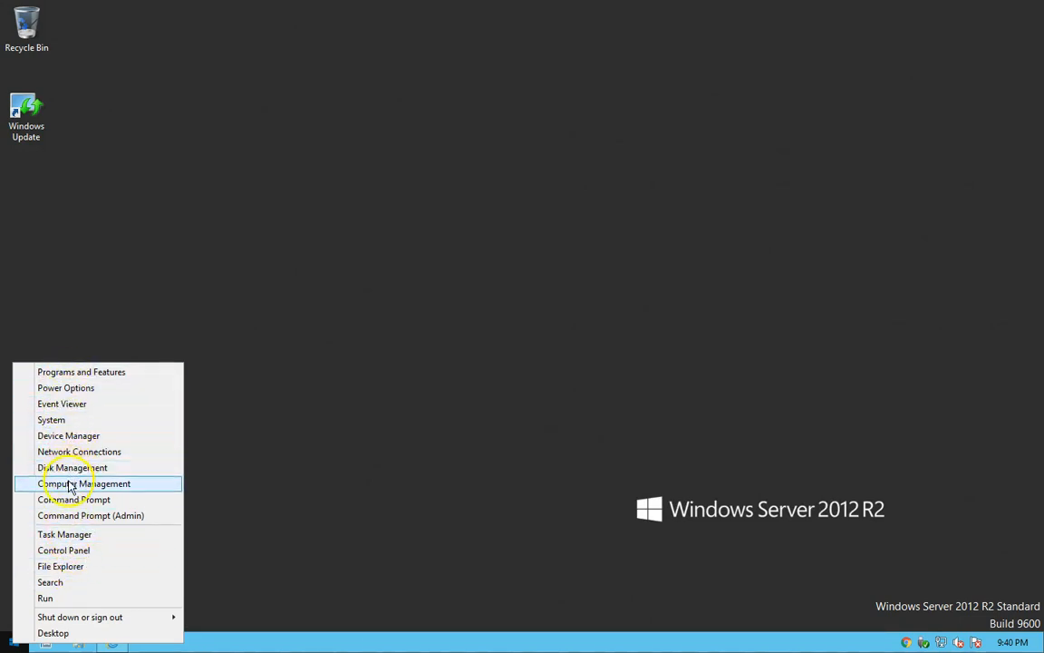
{"action": "left_click", "coordinate": [328, 481]}
{"action": "left_click", "coordinate": [12, 644]}
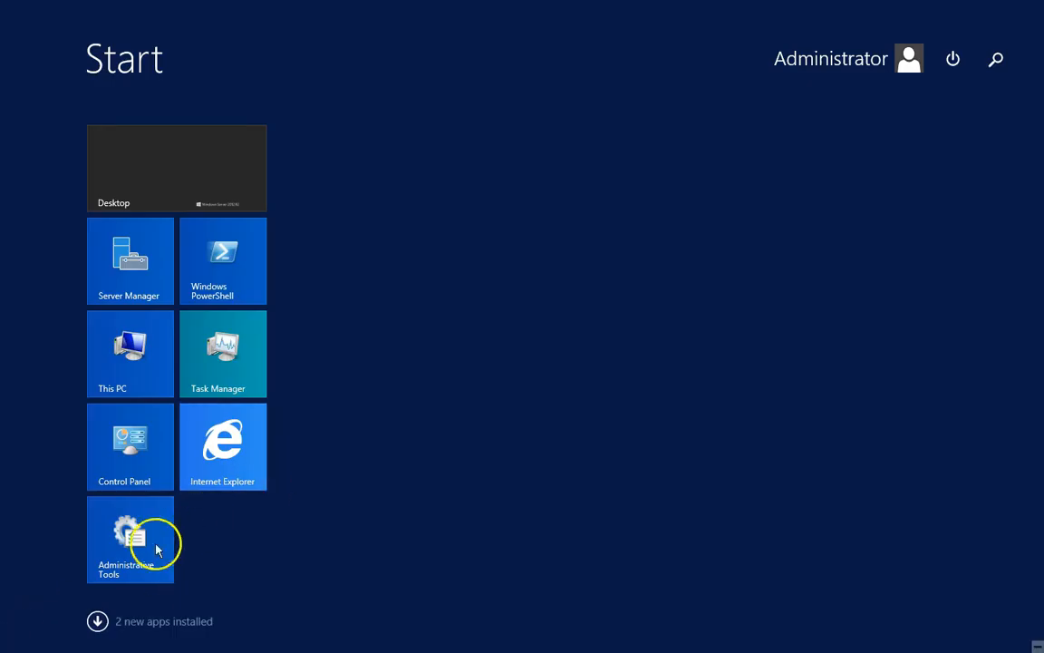
{"action": "left_click", "coordinate": [127, 549]}
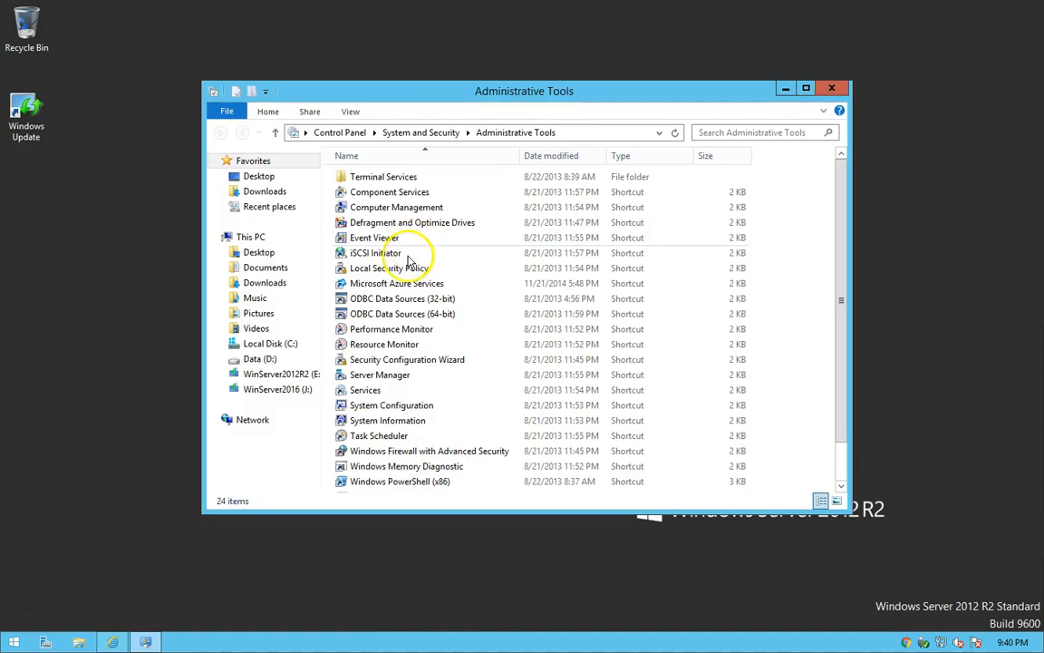
{"action": "right_click", "coordinate": [365, 383]}
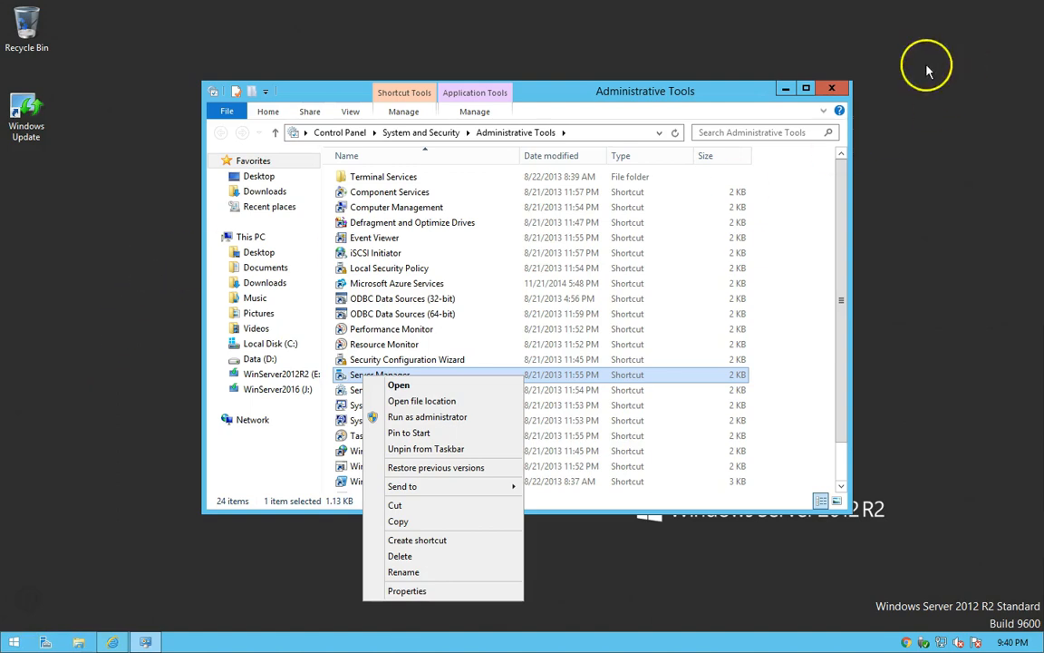
{"action": "left_click", "coordinate": [832, 90]}
{"action": "left_click", "coordinate": [833, 91]}
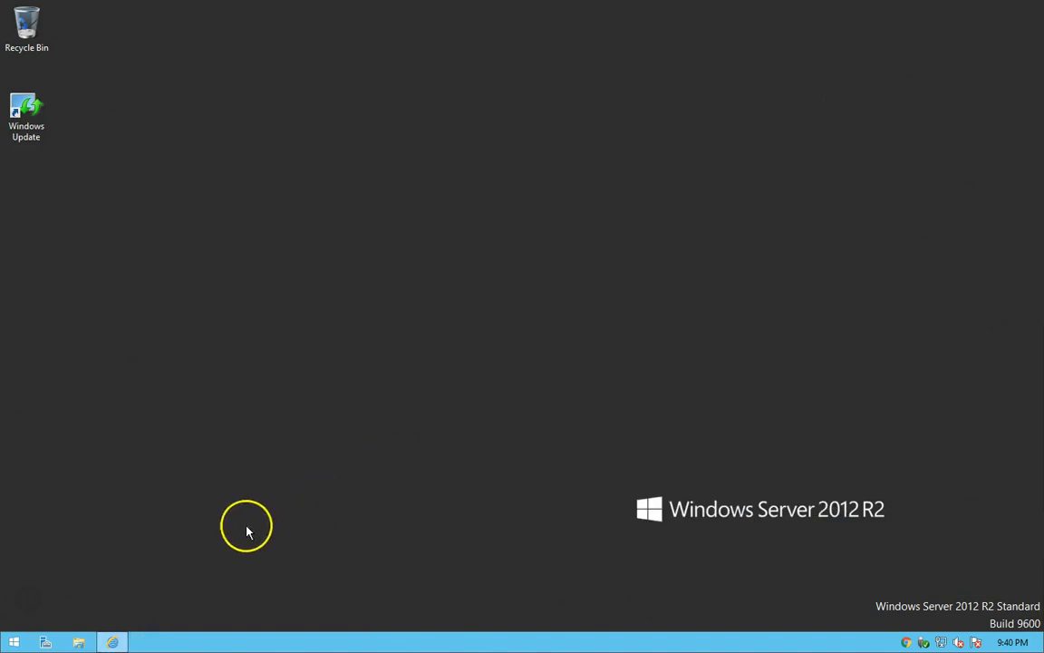
Open Server Manager and look over its available tools and management commands.
{"action": "left_click", "coordinate": [45, 642]}
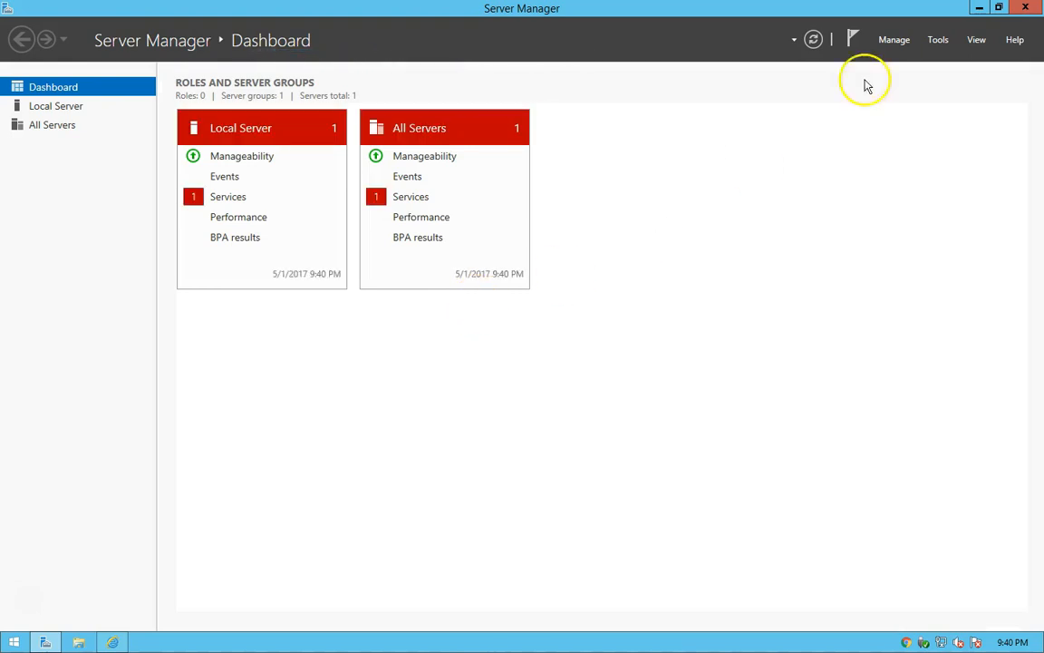
{"action": "left_click", "coordinate": [941, 46]}
{"action": "left_click", "coordinate": [900, 46]}
{"action": "left_click", "coordinate": [897, 47]}
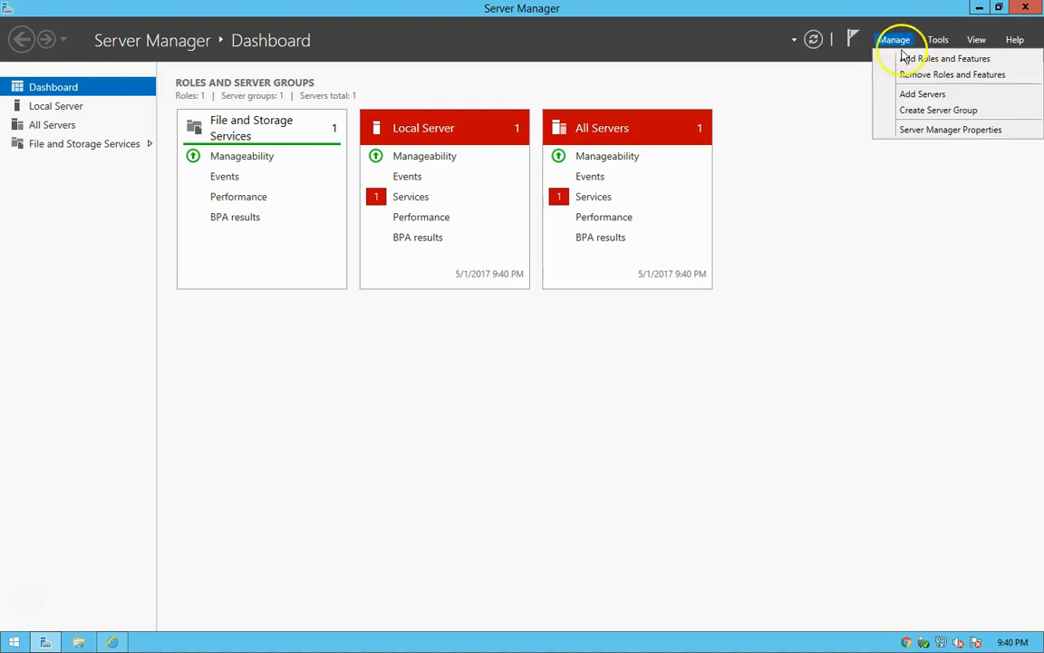
{"action": "left_click", "coordinate": [861, 194]}
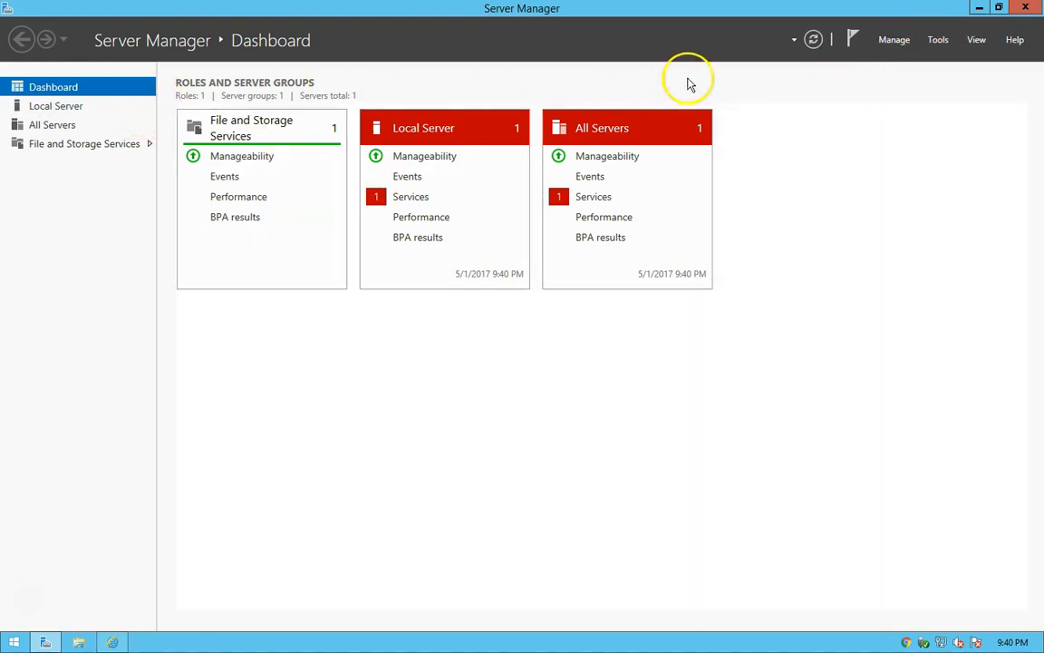
Show the Welcome tile on the Server Manager dashboard and hide it again.
{"action": "left_click", "coordinate": [977, 43]}
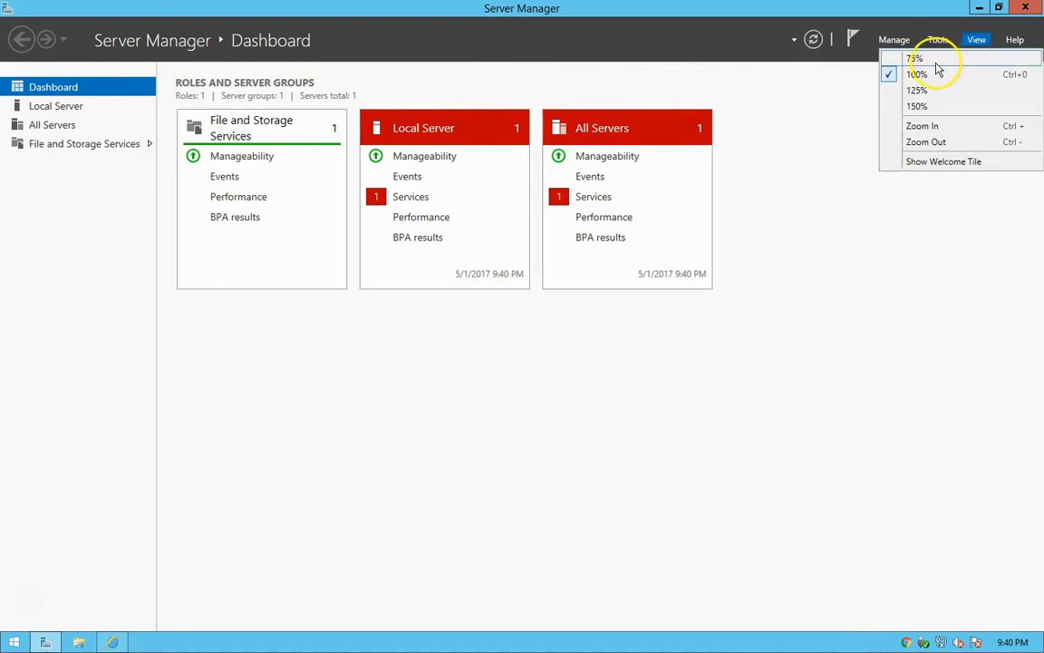
{"action": "left_click", "coordinate": [937, 163]}
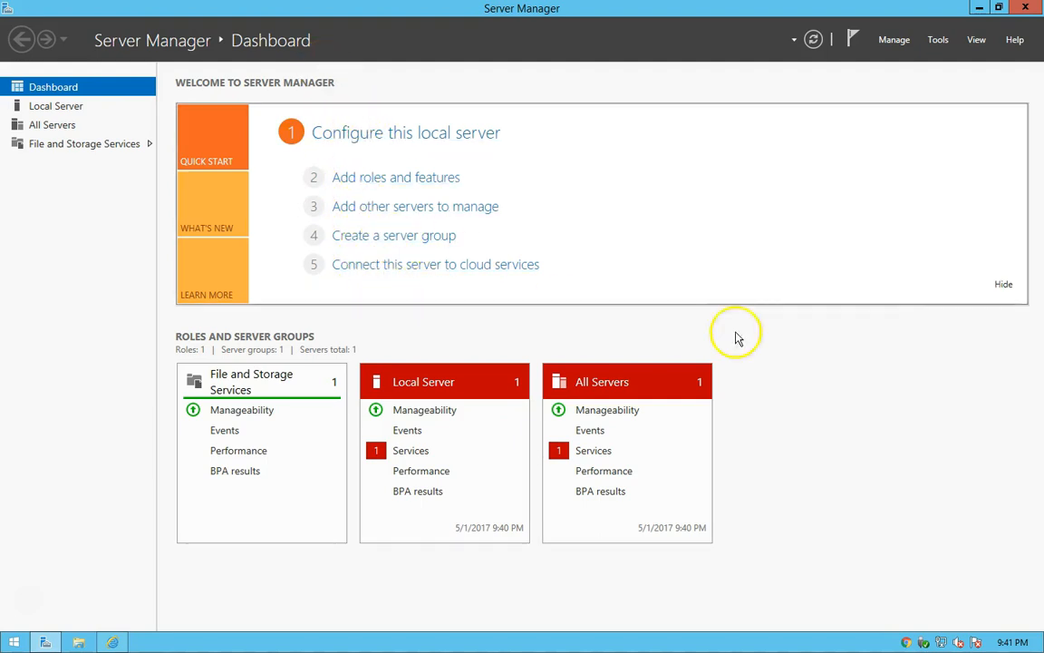
{"action": "left_click", "coordinate": [1005, 284]}
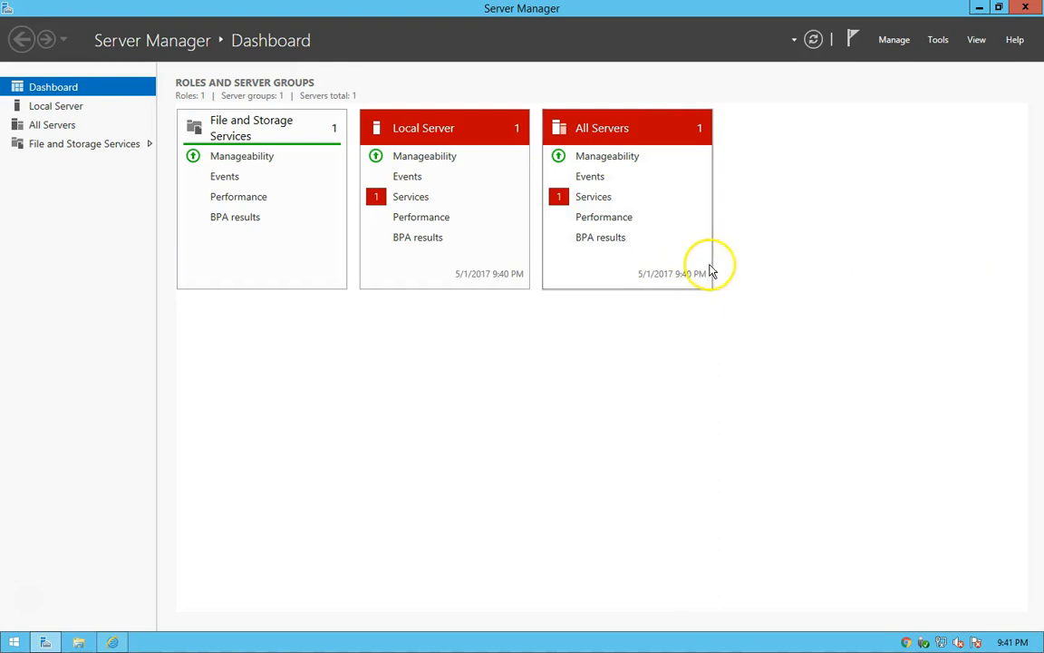
Set Server Manager not to start automatically at logon and apply the properties.
{"action": "left_click", "coordinate": [895, 41]}
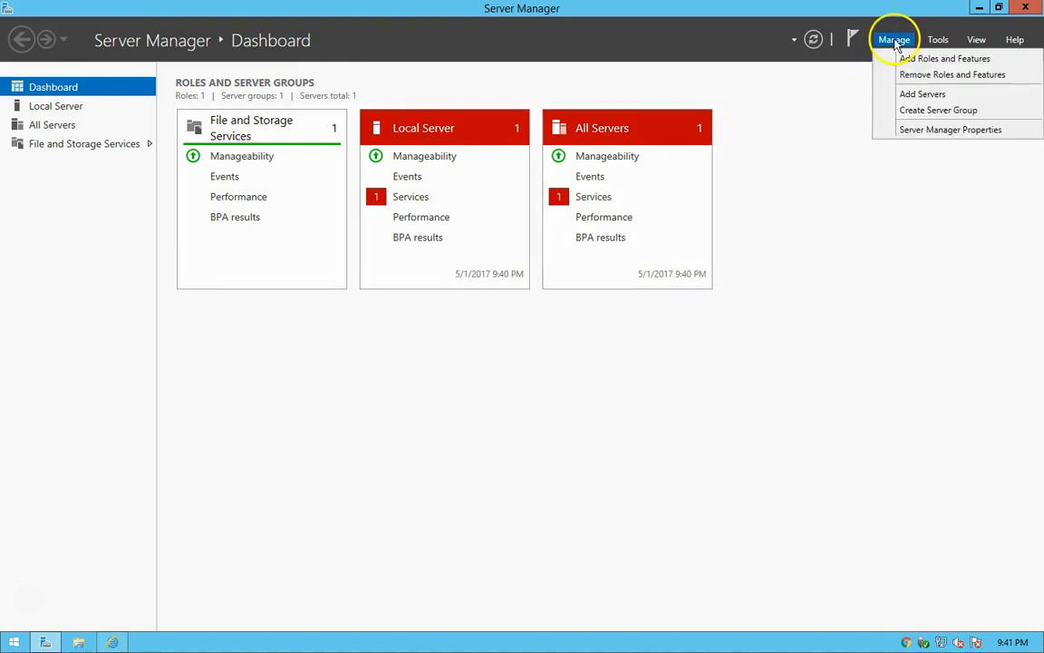
{"action": "left_click", "coordinate": [952, 132]}
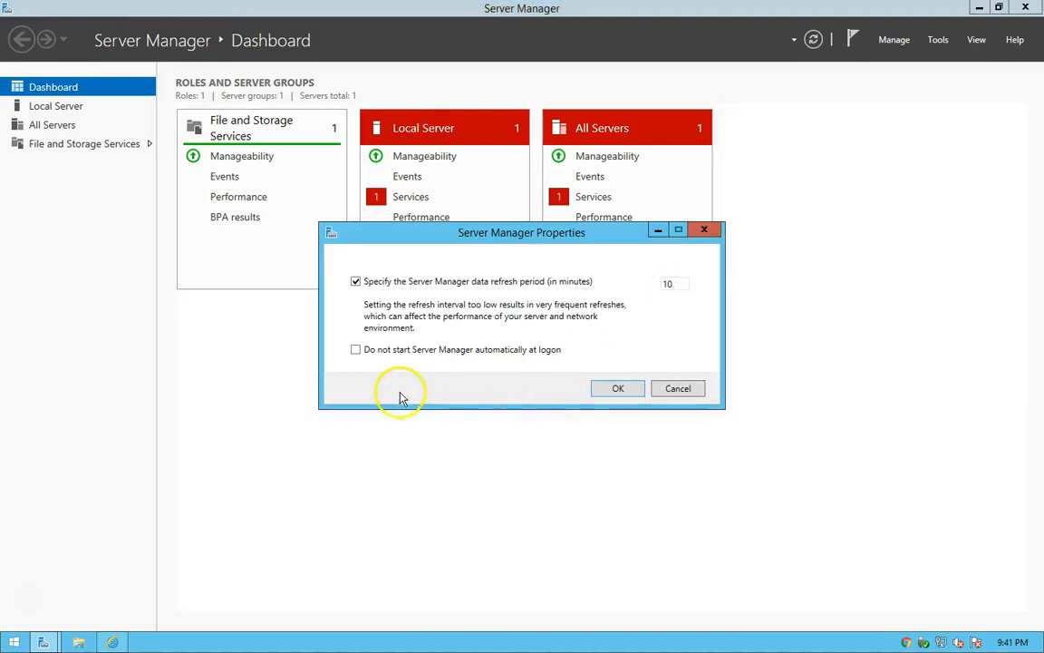
{"action": "left_click", "coordinate": [384, 355]}
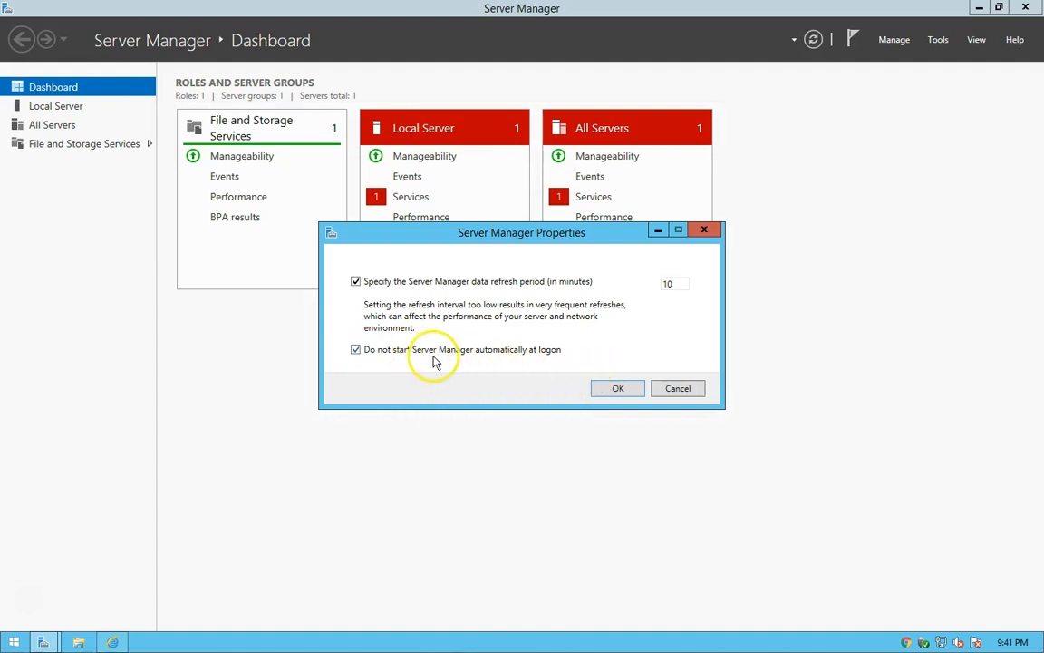
{"action": "left_click", "coordinate": [615, 391]}
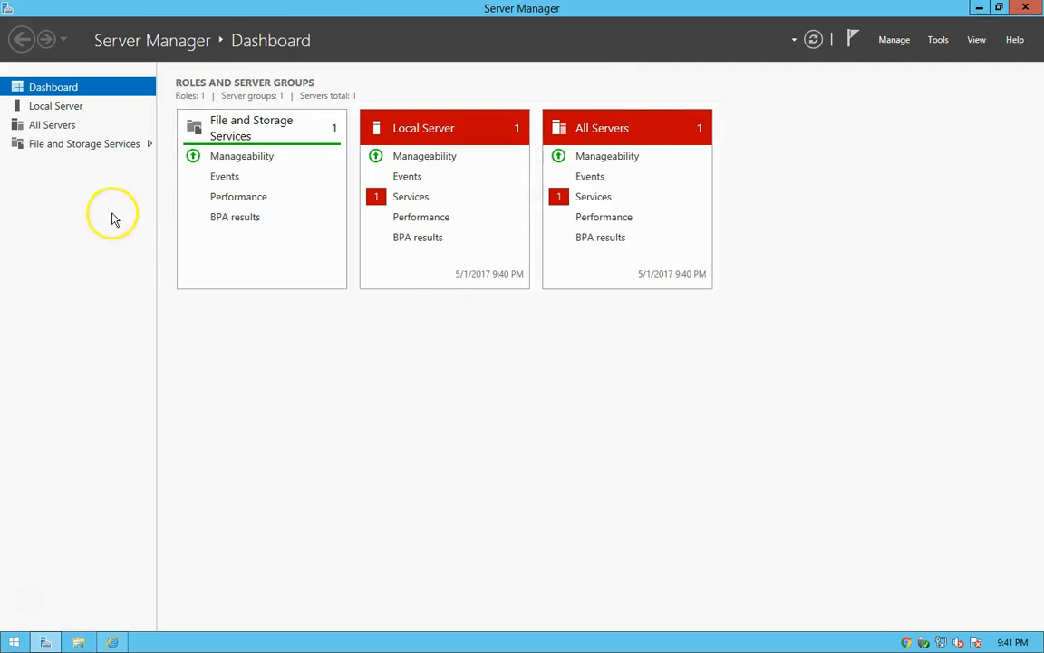
Open the local server's system properties, review the computer name and remote connection settings, and close them unchanged.
{"action": "left_click", "coordinate": [46, 107]}
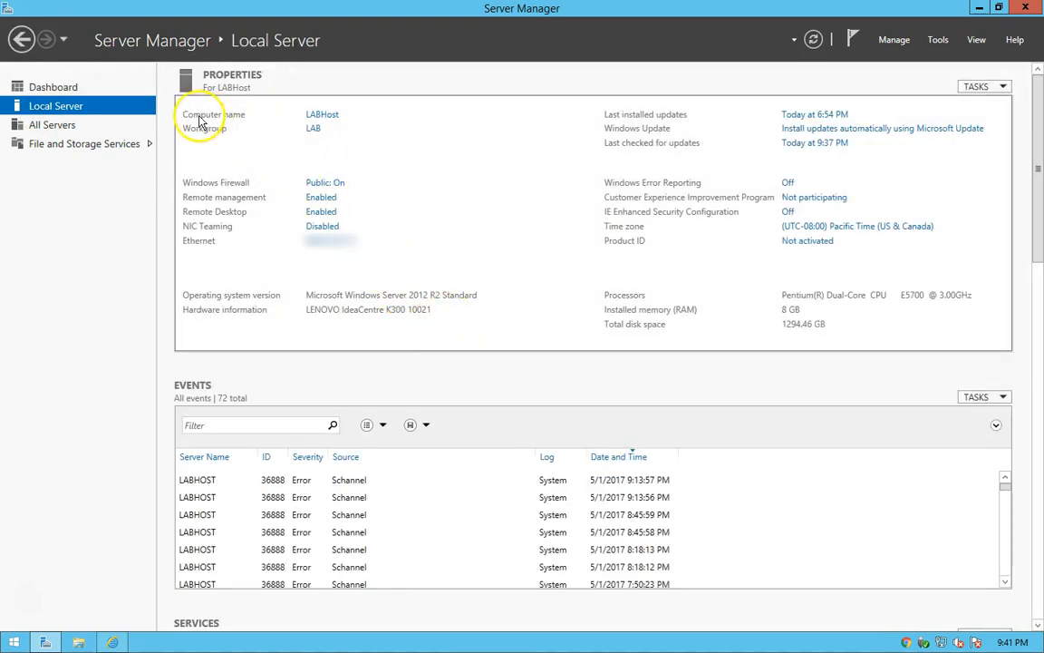
{"action": "left_click", "coordinate": [312, 114]}
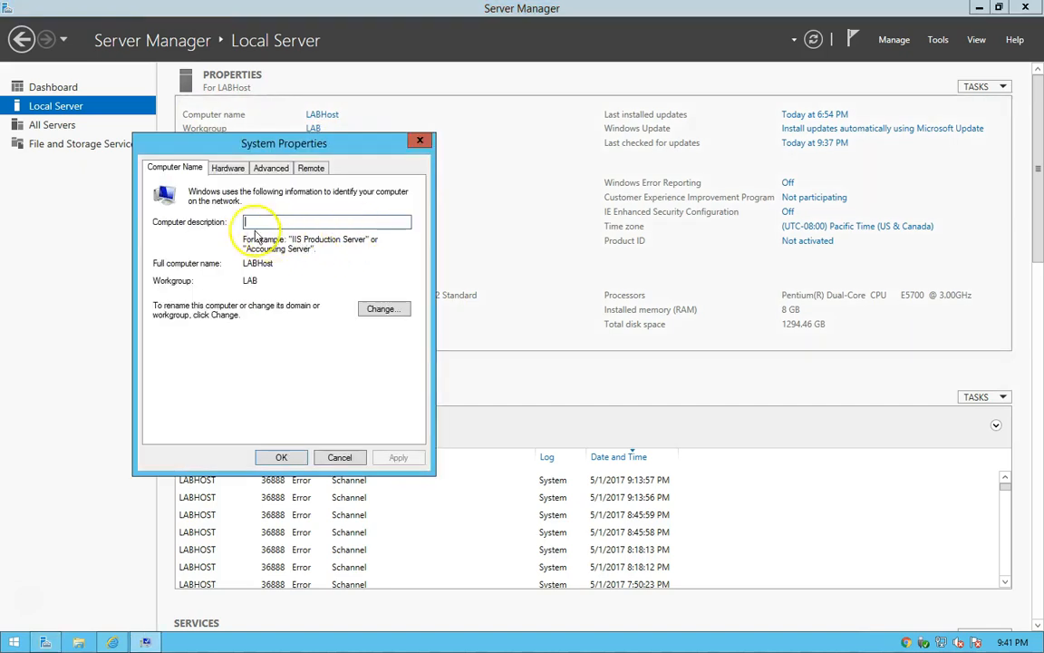
{"action": "left_click", "coordinate": [383, 309]}
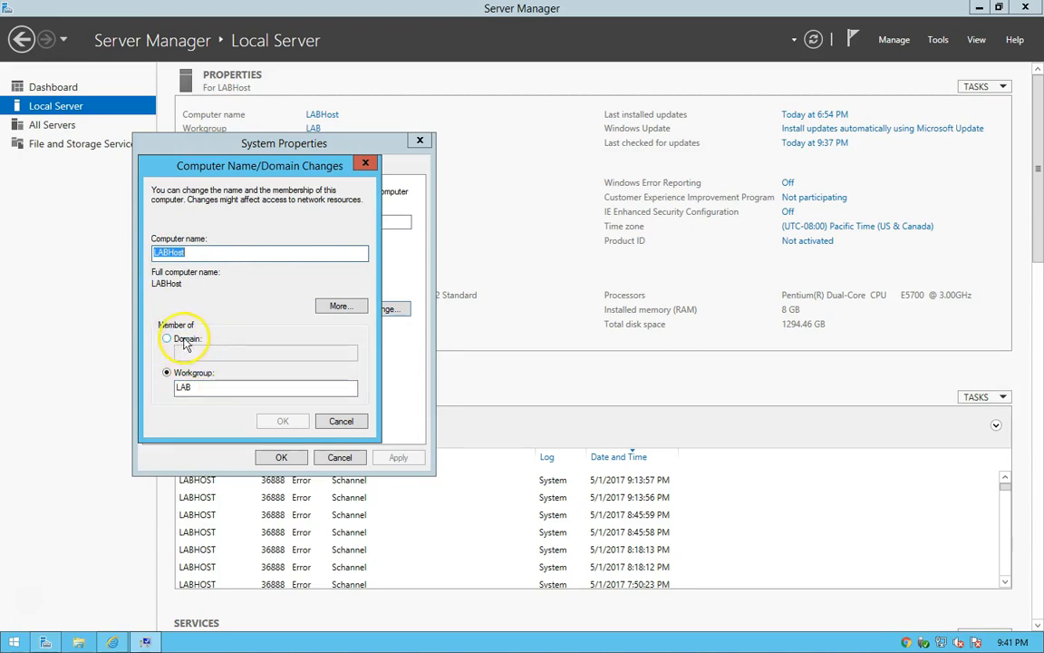
{"action": "left_click", "coordinate": [339, 422]}
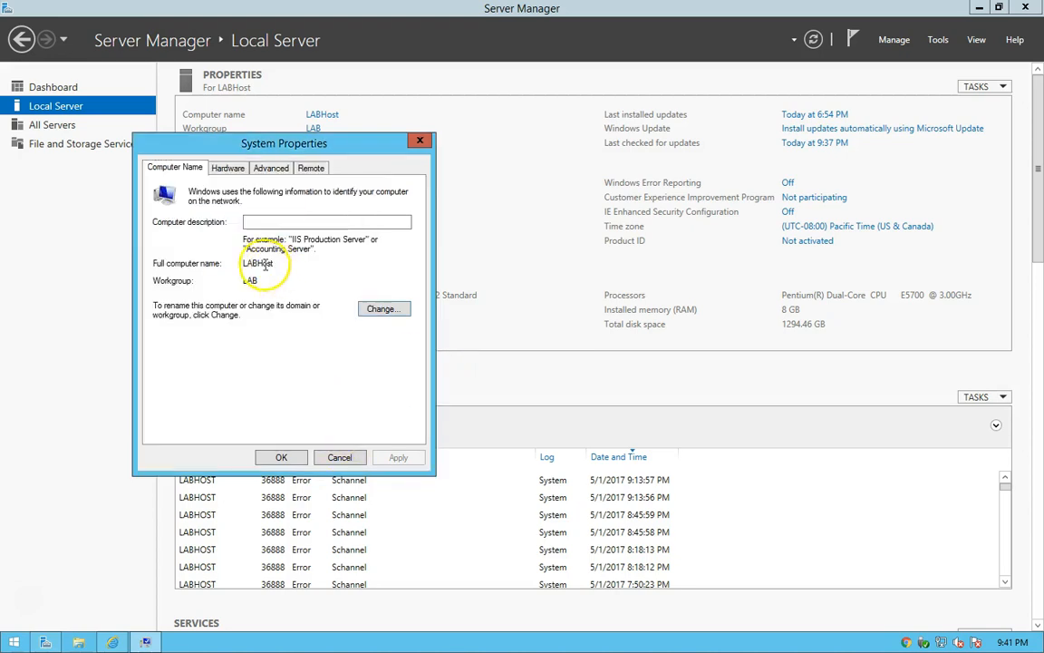
{"action": "left_click", "coordinate": [312, 170]}
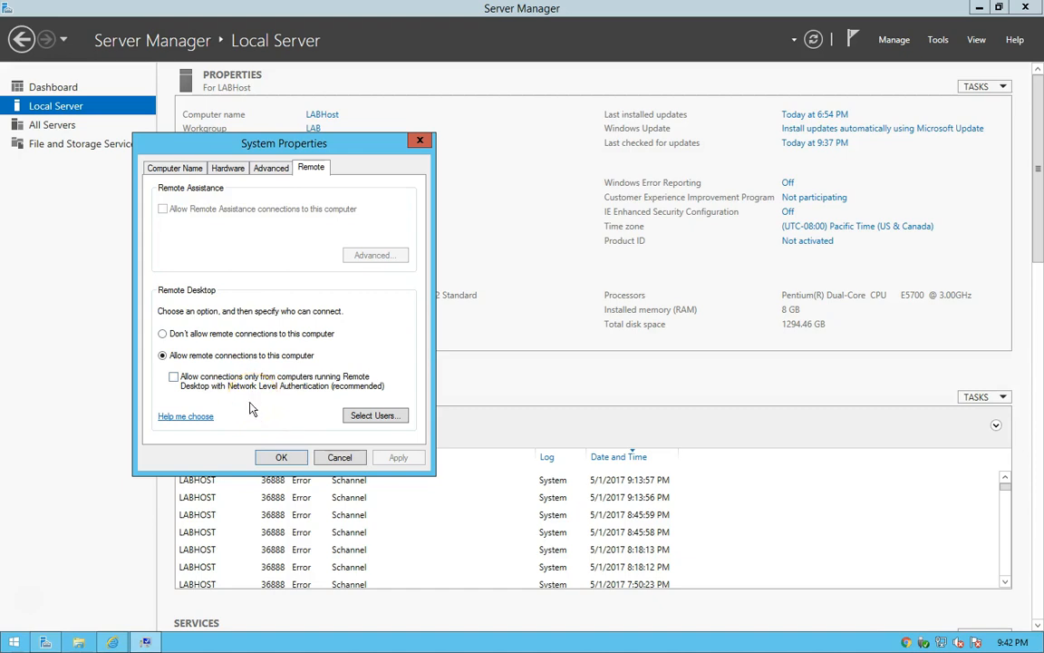
{"action": "left_click", "coordinate": [420, 143]}
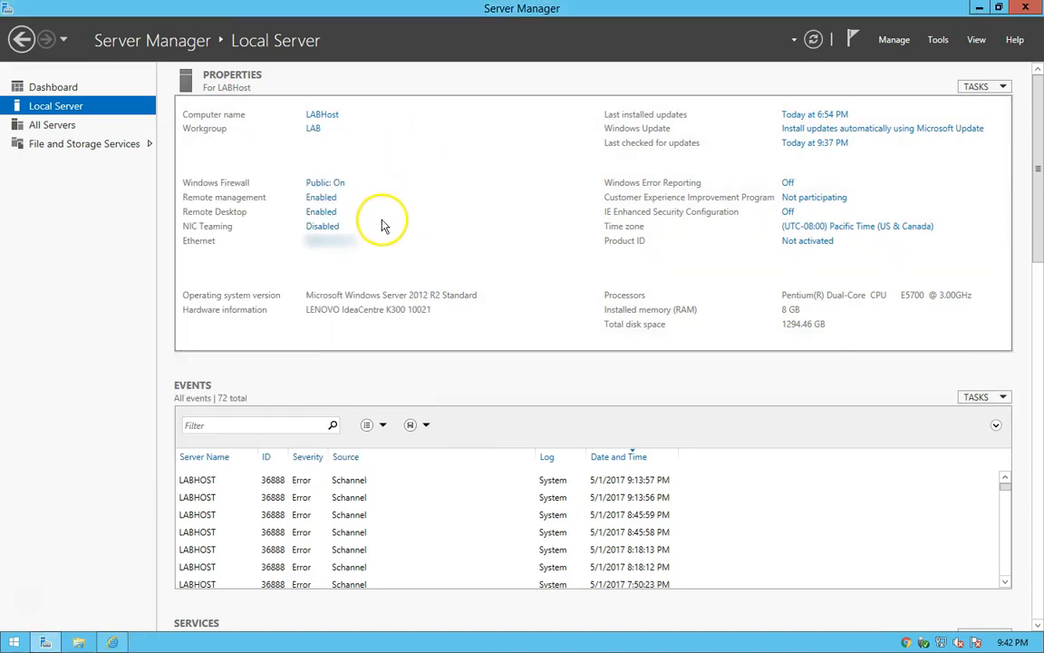
Open the Data (D:) drive in File Explorer and select the RDP Rule text file.
{"action": "left_click", "coordinate": [79, 642]}
{"action": "double_click", "coordinate": [609, 338]}
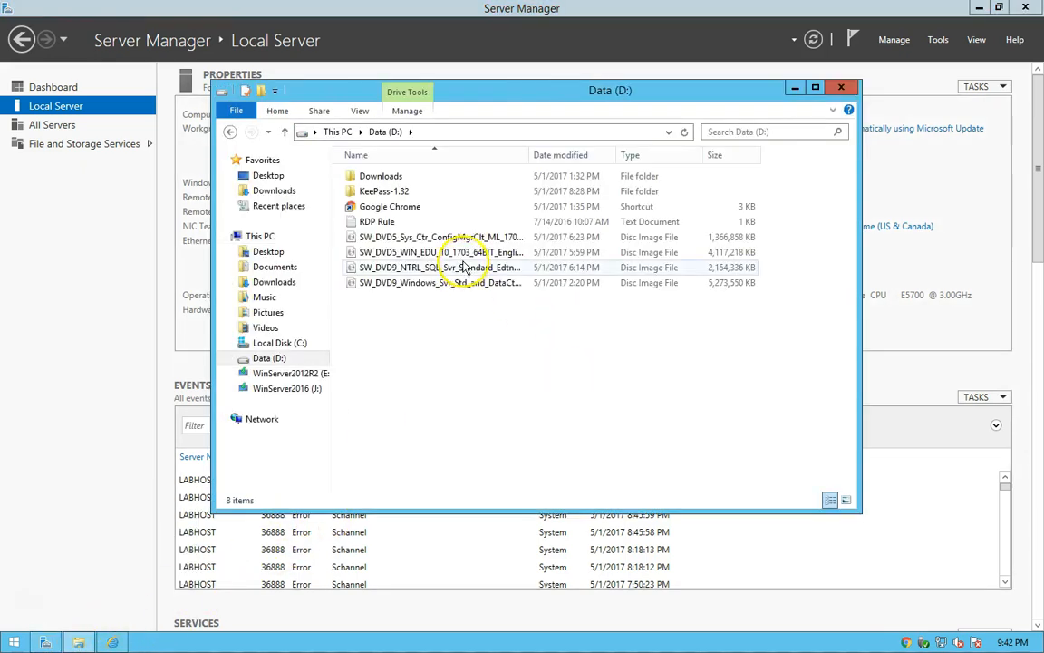
{"action": "left_click", "coordinate": [369, 225]}
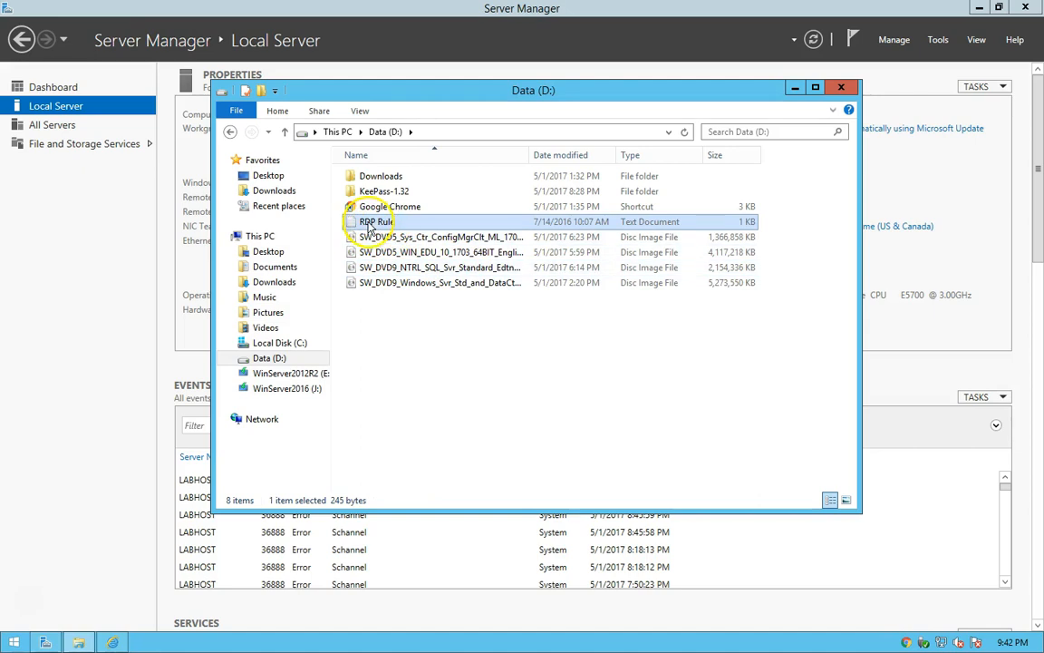
{"action": "right_click", "coordinate": [432, 393]}
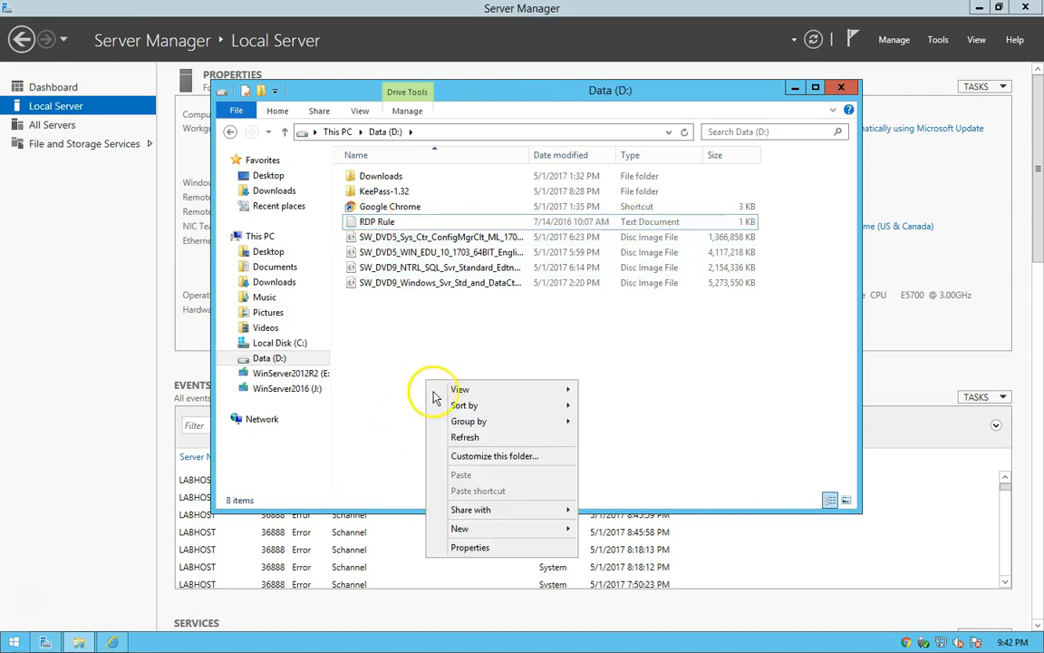
{"action": "mouse_move", "coordinate": [567, 530]}
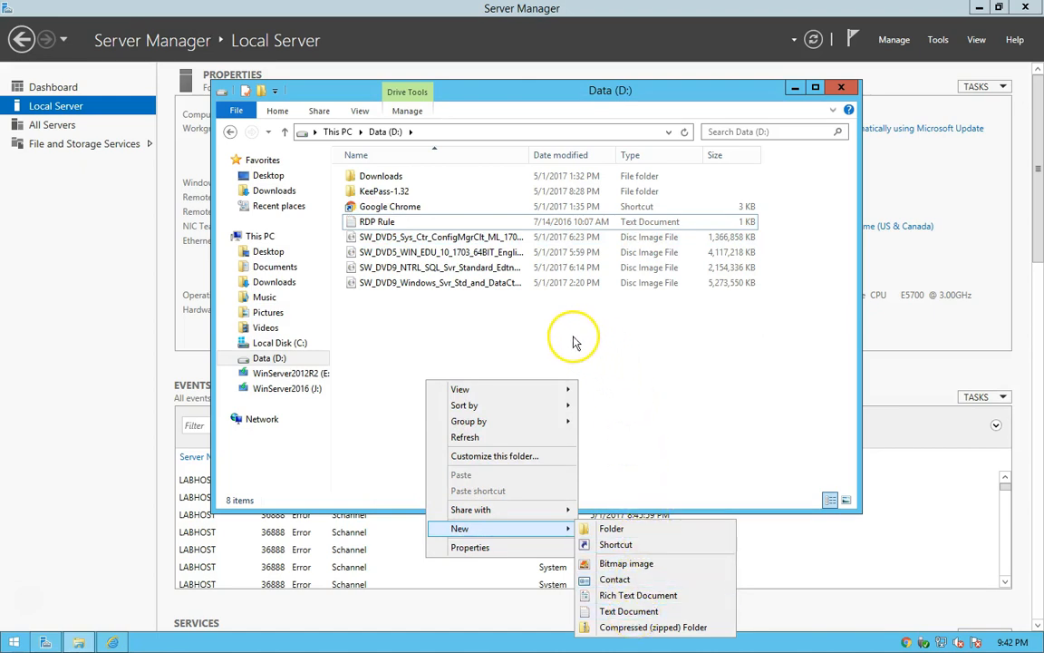
{"action": "left_click", "coordinate": [494, 321]}
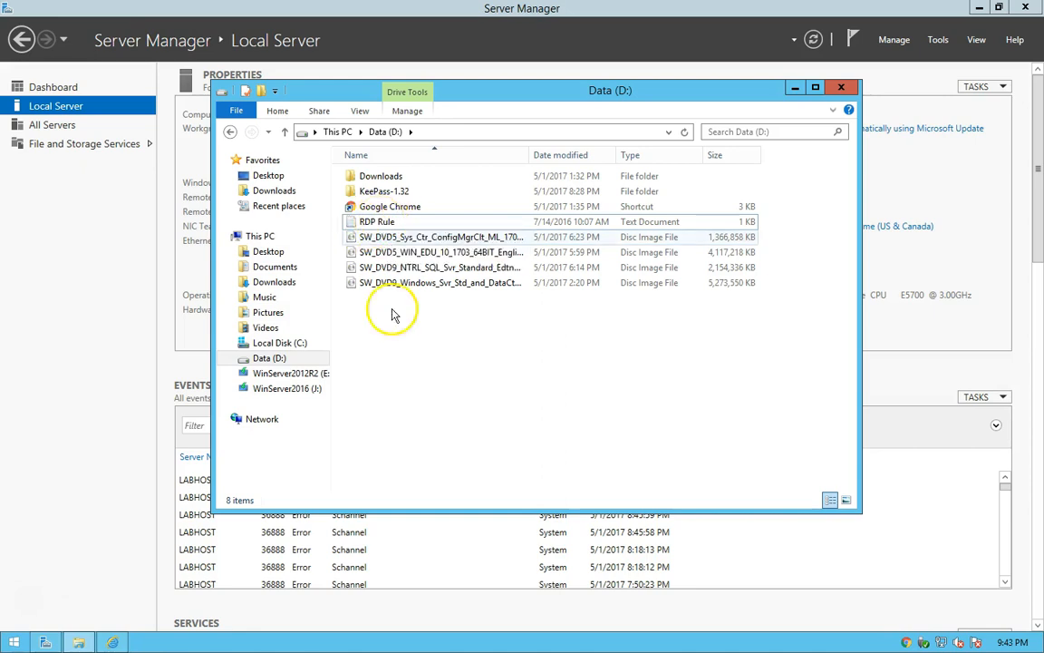
Open the RDP Rule text file and copy the whole TechNet forum link from it.
{"action": "double_click", "coordinate": [367, 223]}
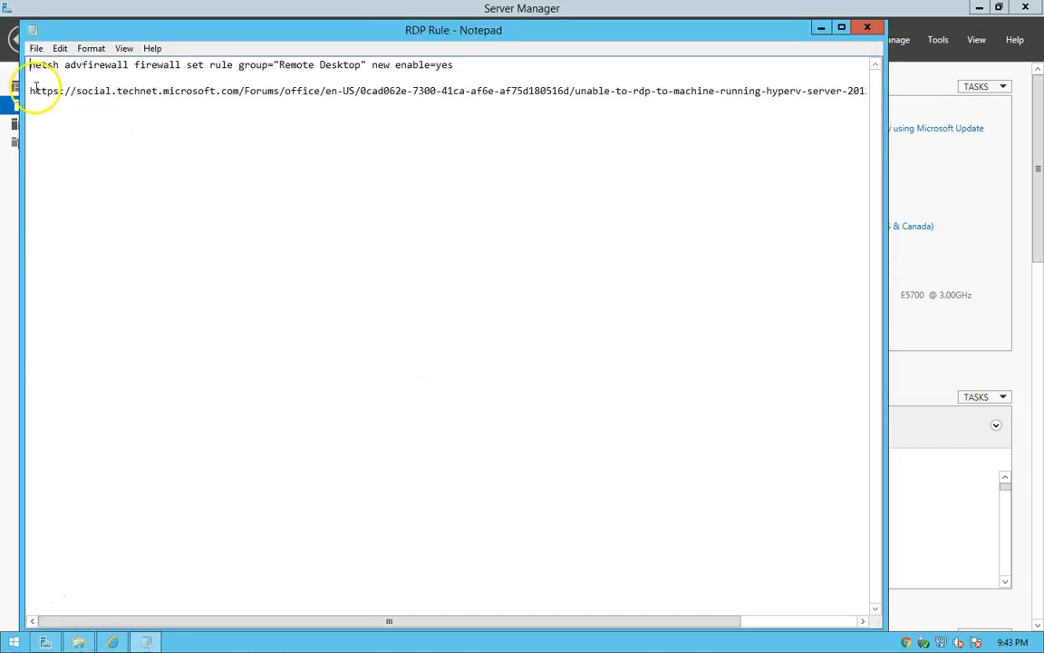
{"action": "left_click_drag", "start_coordinate": [28, 90], "coordinate": [660, 98]}
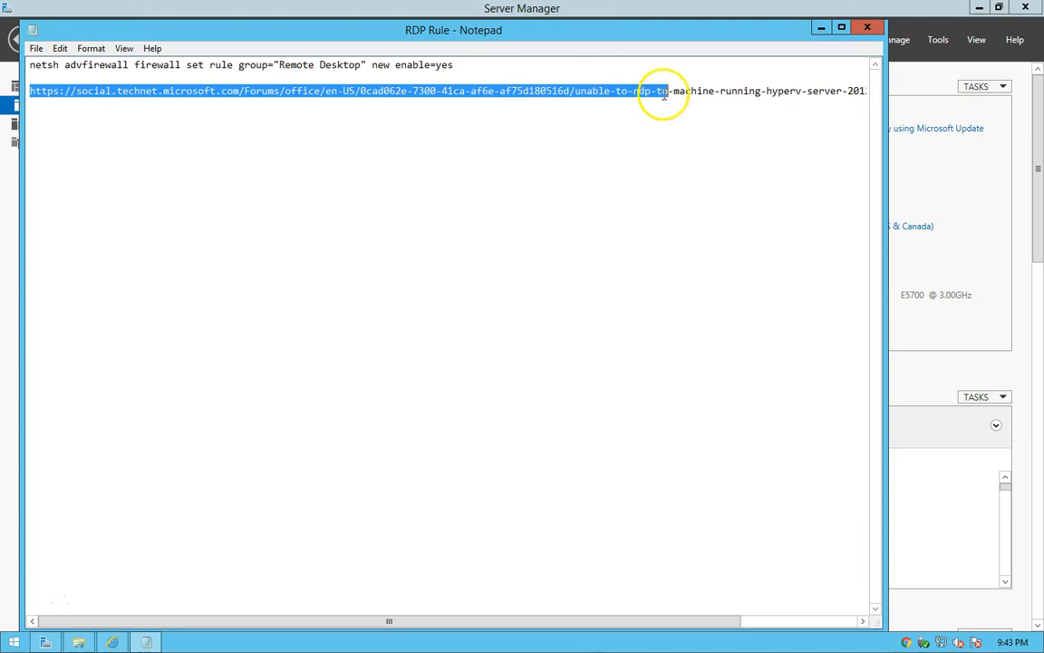
{"action": "double_click", "coordinate": [665, 92]}
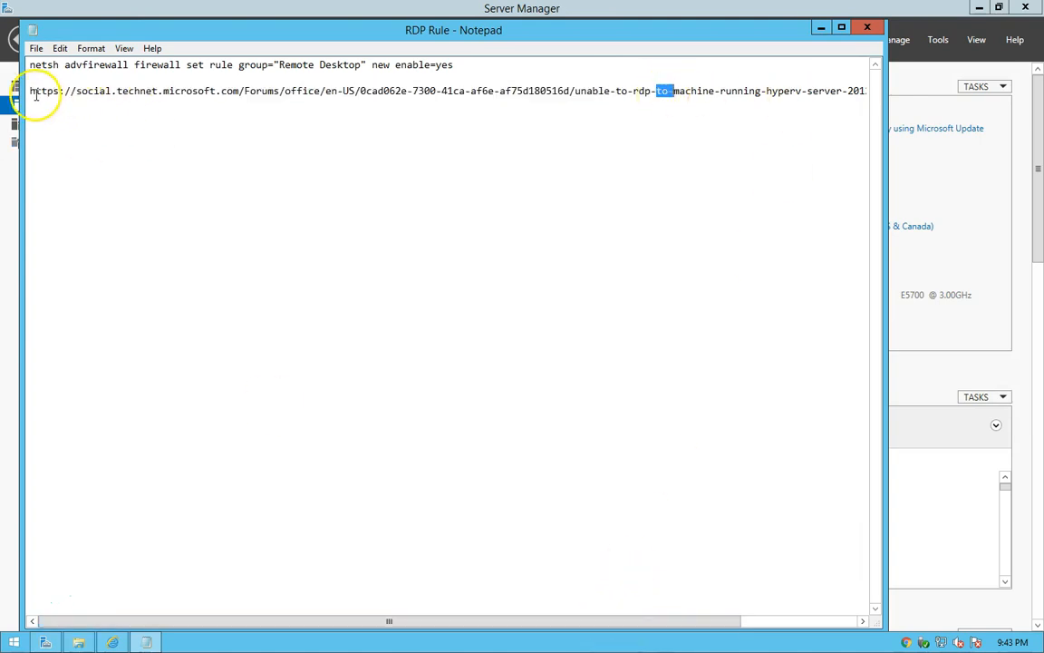
{"action": "left_click_drag", "start_coordinate": [30, 91], "coordinate": [905, 98]}
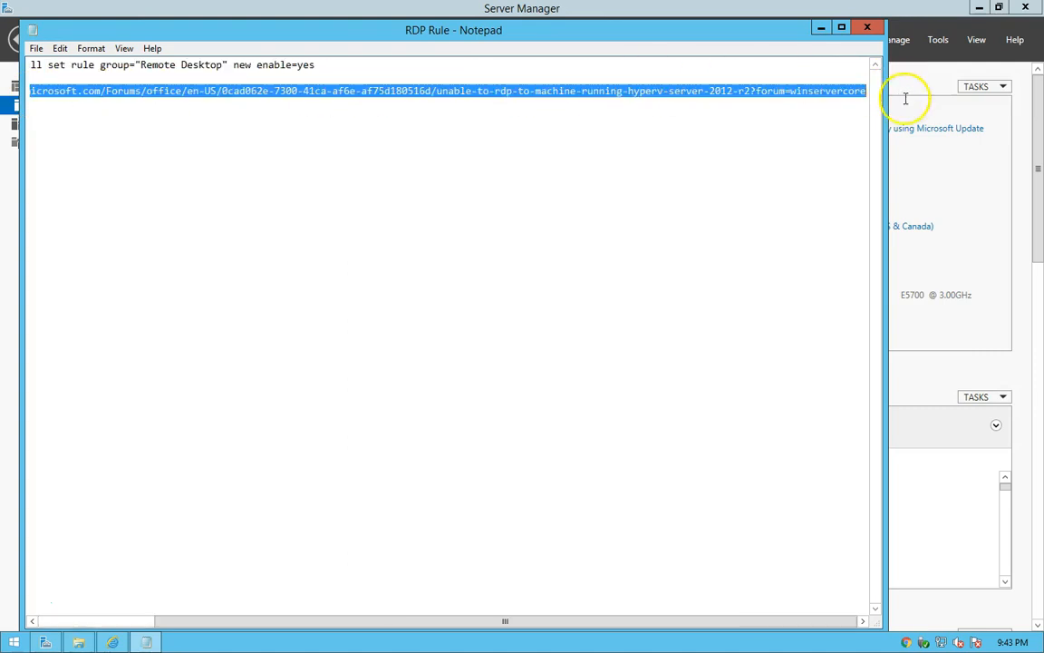
{"action": "right_click", "coordinate": [785, 95]}
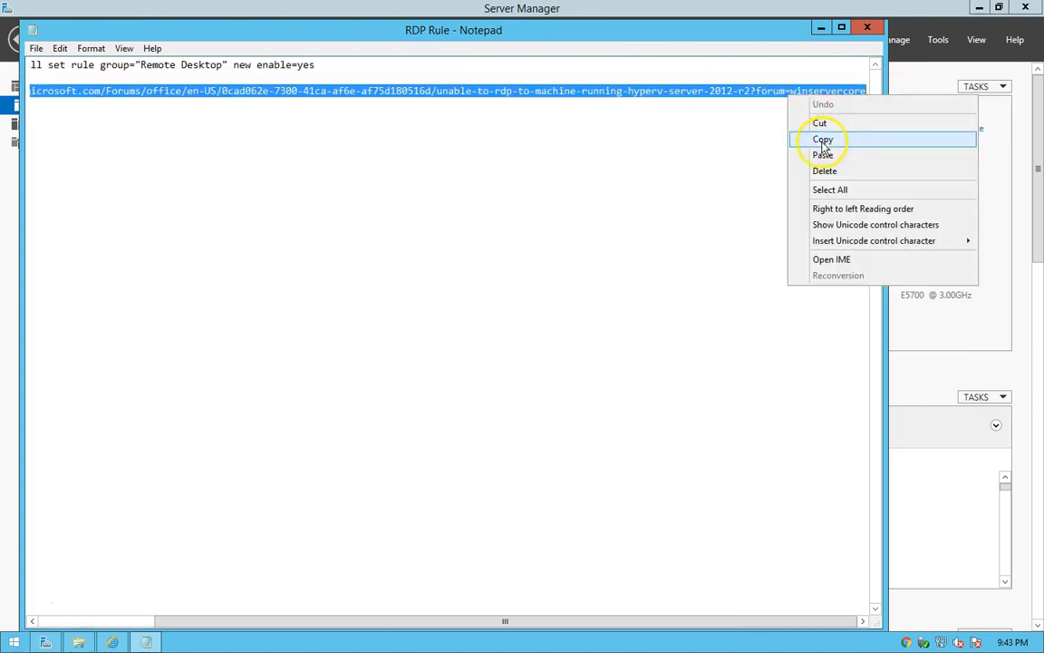
{"action": "left_click", "coordinate": [824, 141]}
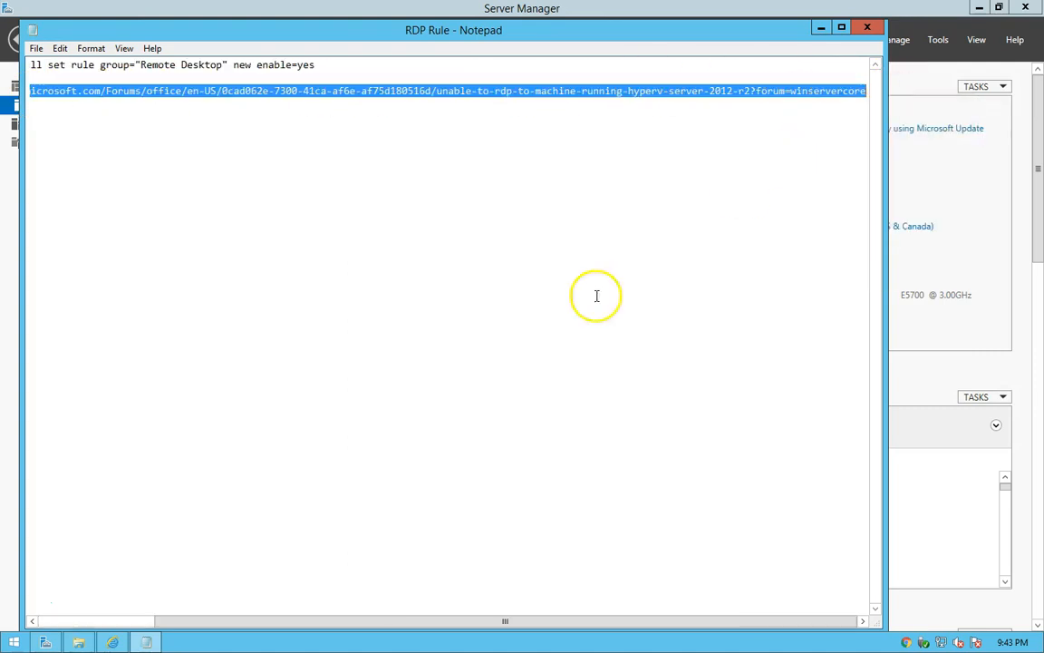
Switch to Internet Explorer and open the copied TechNet forum link in a new tab.
{"action": "left_click", "coordinate": [112, 642]}
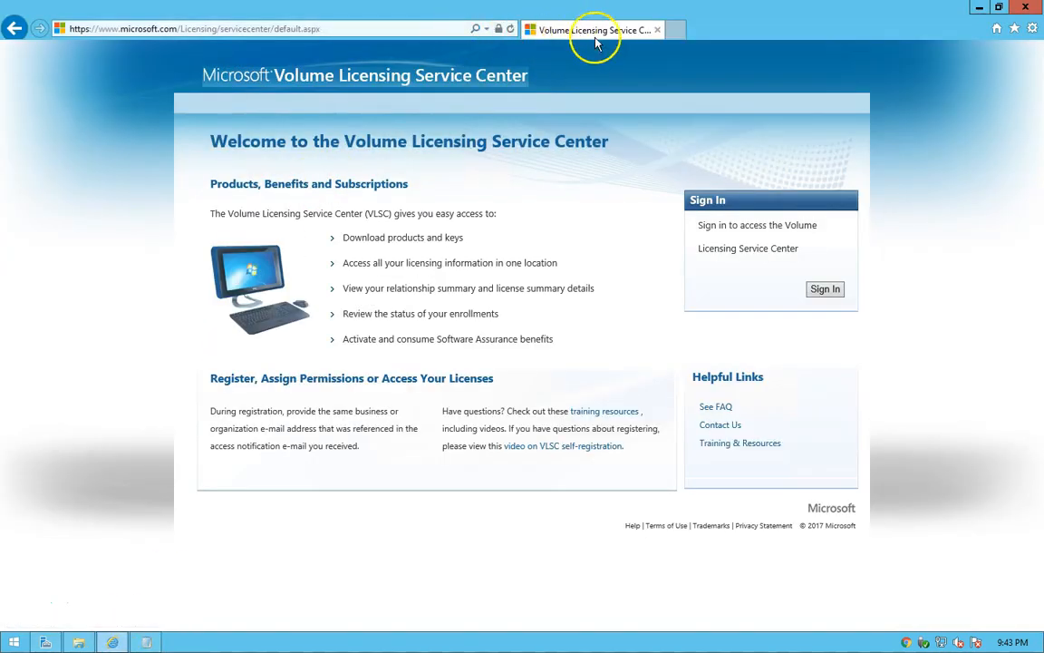
{"action": "left_click", "coordinate": [677, 29]}
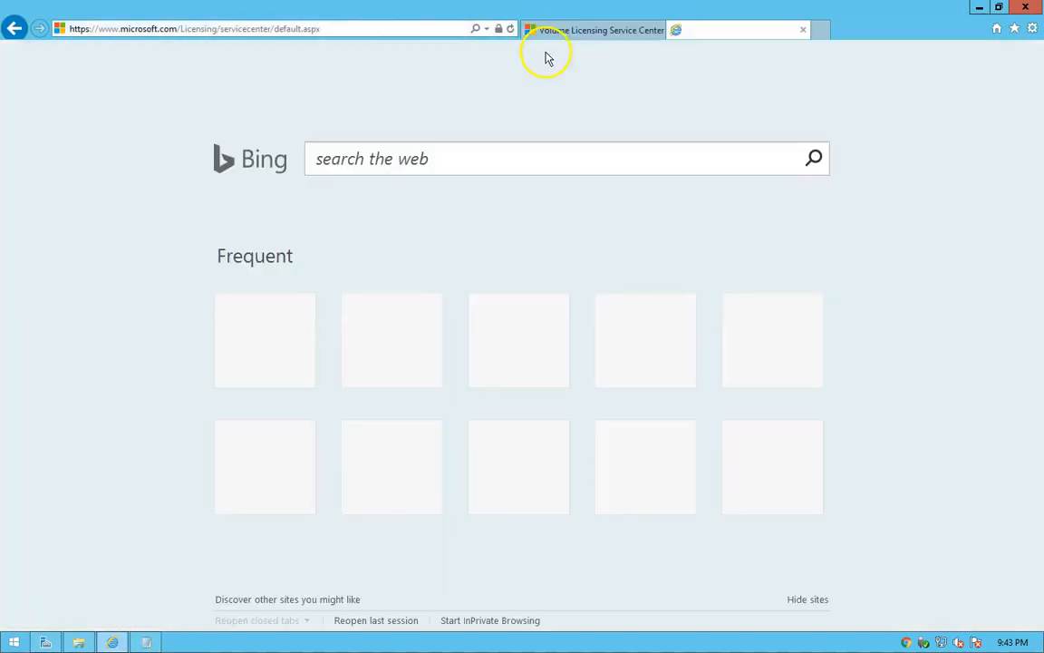
{"action": "right_click", "coordinate": [319, 26]}
{"action": "left_click", "coordinate": [349, 84]}
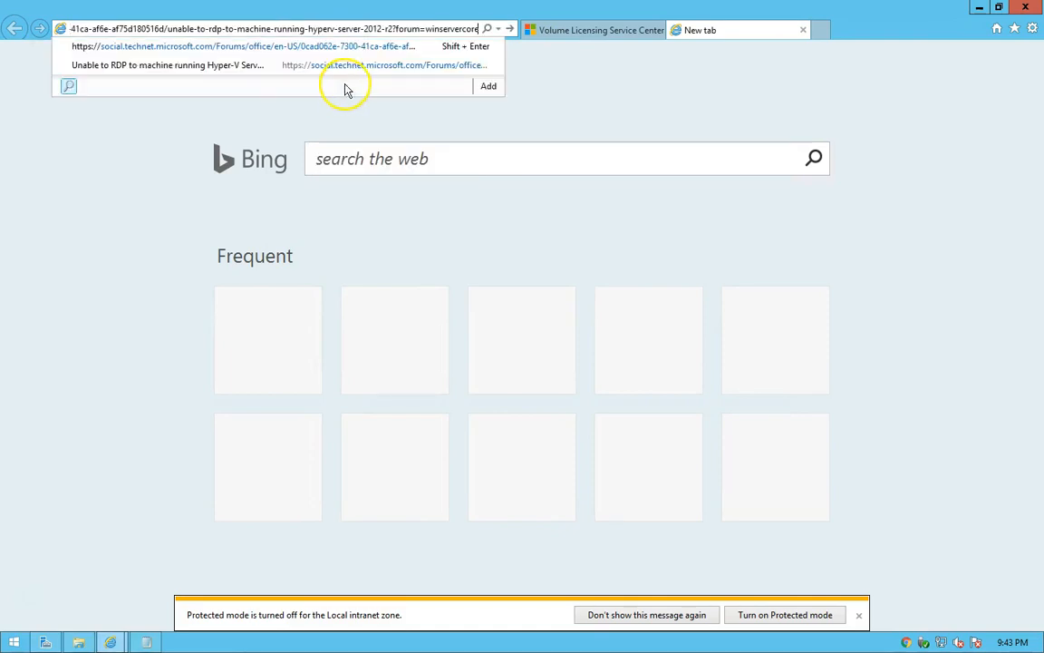
{"action": "key", "text": "Return"}
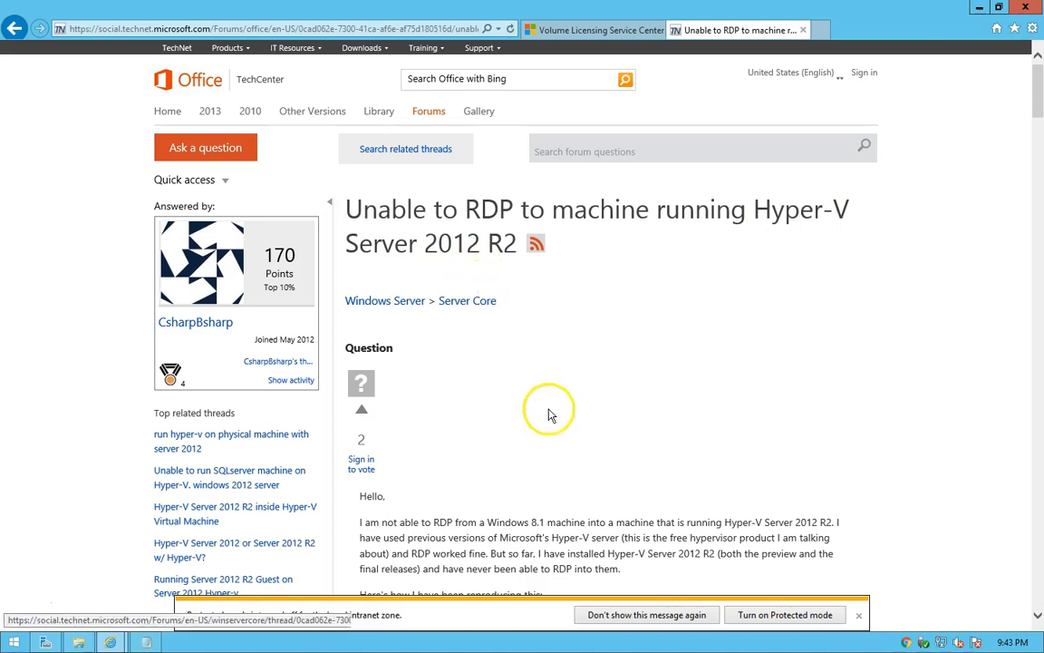
Look over the start of the forum thread, close its tab and minimize the browser.
{"action": "scroll", "coordinate": [550, 413], "scroll_direction": "down", "scroll_amount": 3}
{"action": "scroll", "coordinate": [507, 408], "scroll_direction": "up", "scroll_amount": 3}
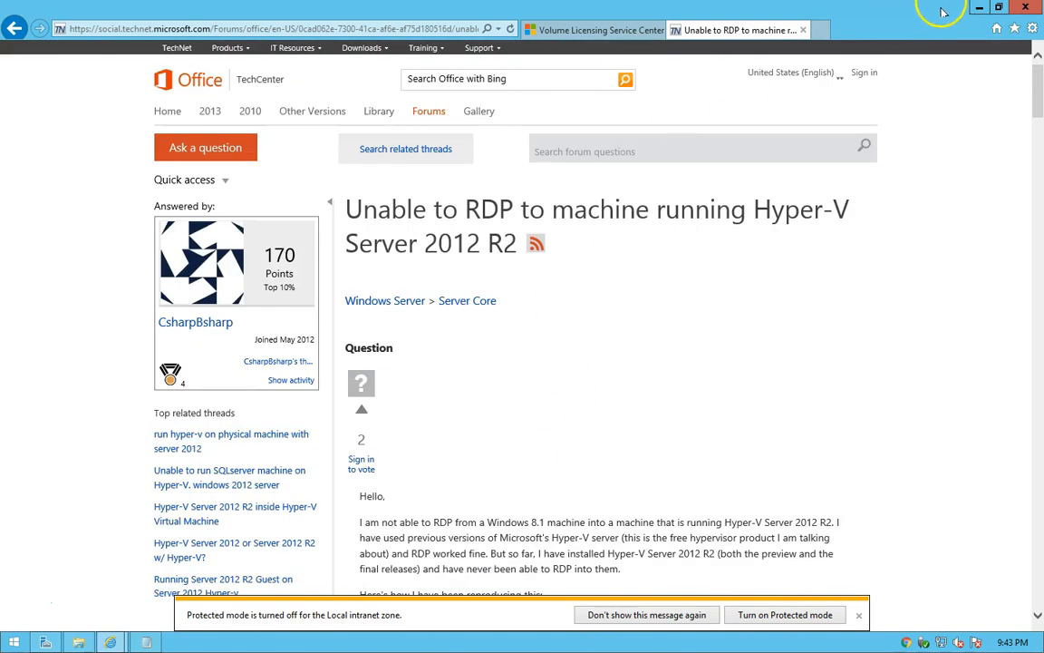
{"action": "left_click", "coordinate": [804, 30]}
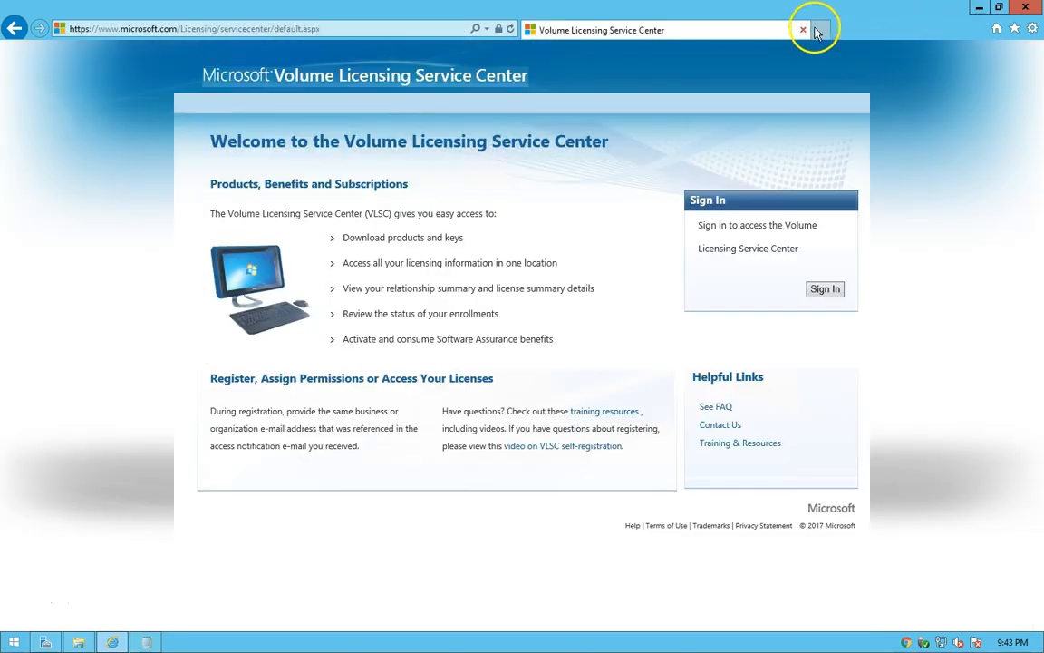
{"action": "left_click", "coordinate": [978, 12]}
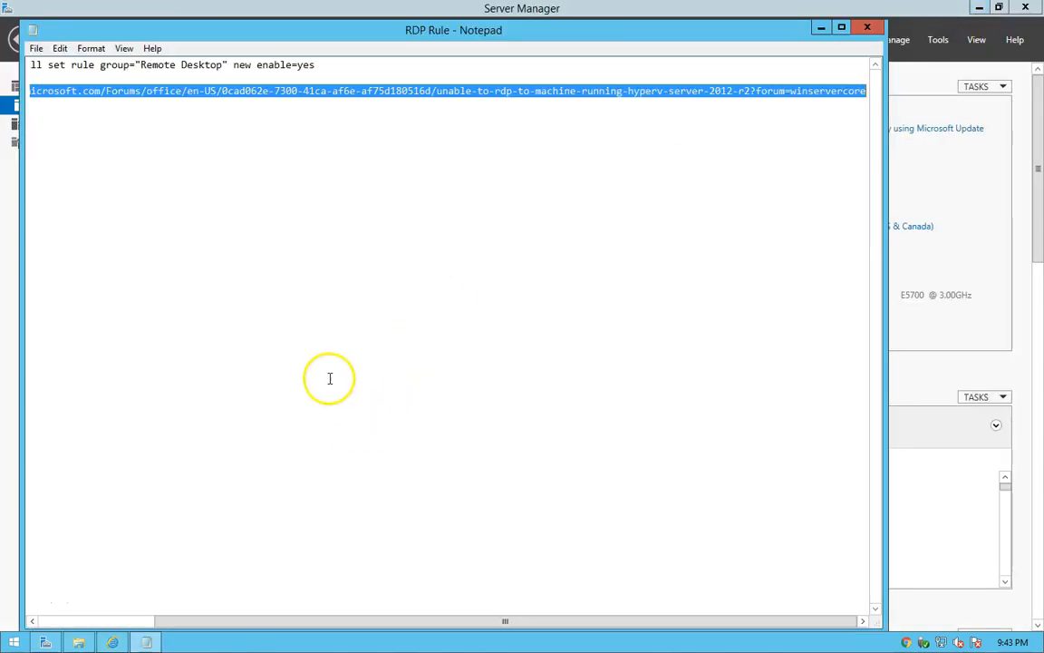
Copy the netsh advfirewall command line from the RDP Rule note.
{"action": "left_click_drag", "start_coordinate": [327, 64], "coordinate": [25, 64]}
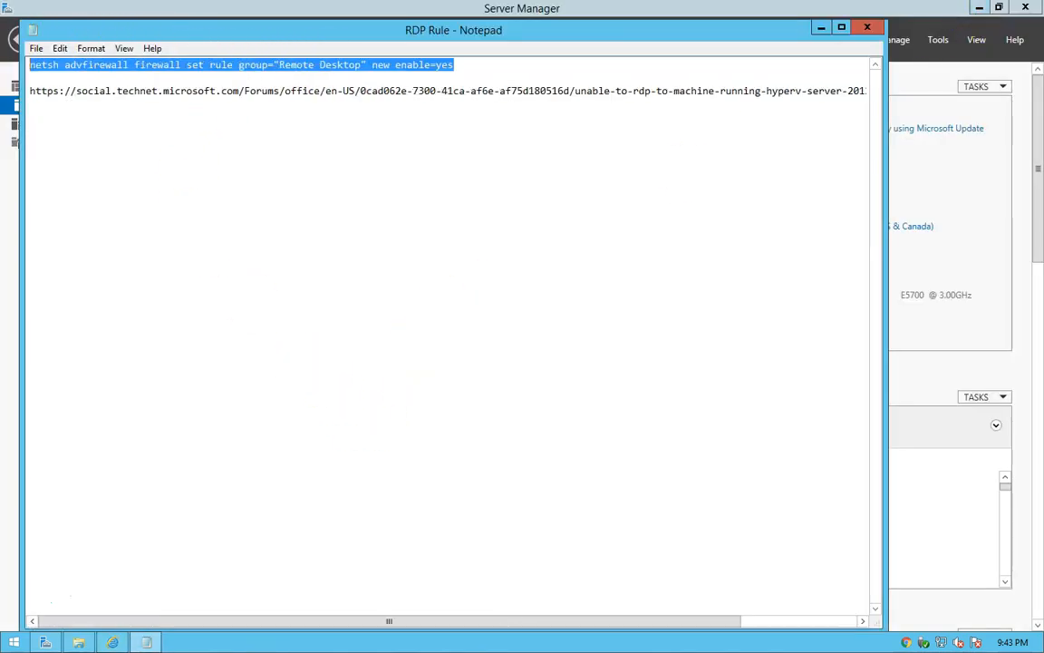
{"action": "right_click", "coordinate": [117, 70]}
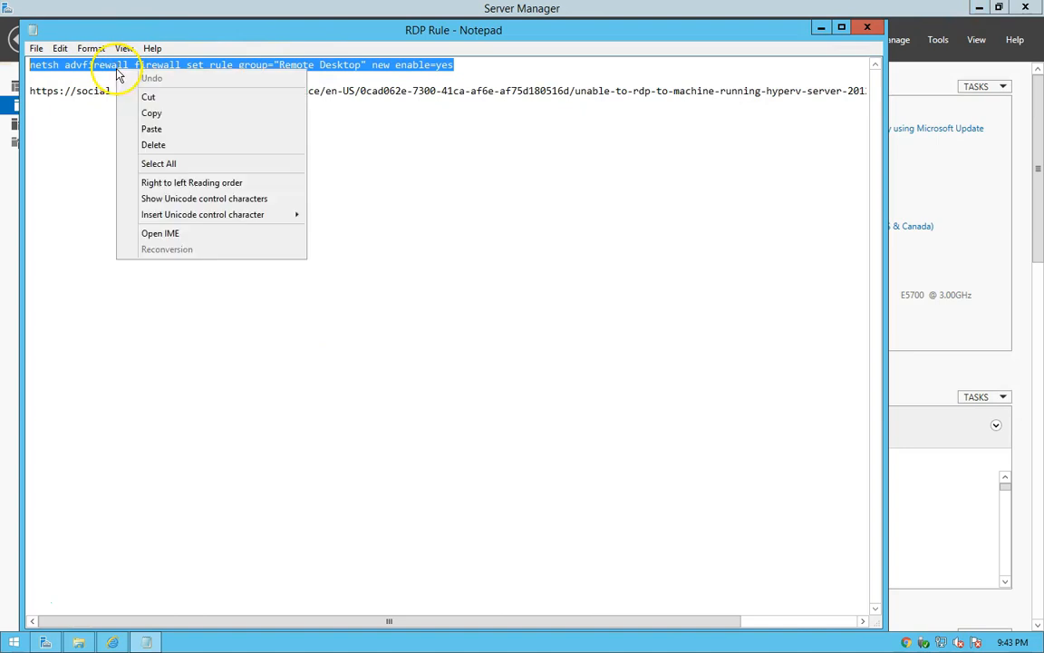
{"action": "left_click", "coordinate": [148, 113]}
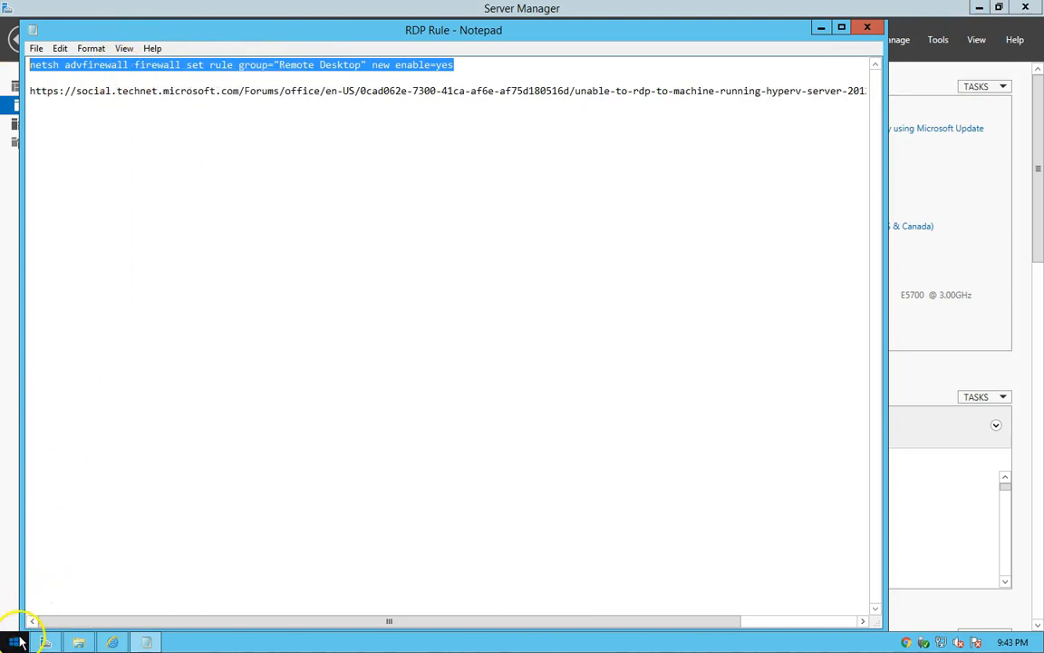
Run the copied netsh advfirewall command for the "Remote Desktop" rule group in an administrator Command Prompt and close the prompt.
{"action": "right_click", "coordinate": [17, 642]}
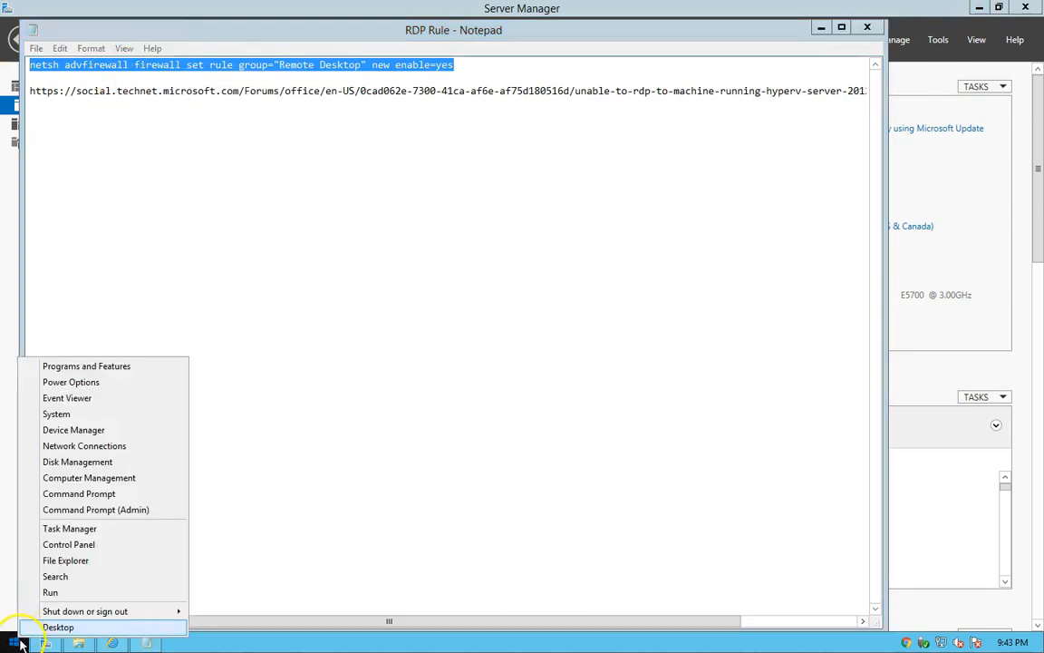
{"action": "left_click", "coordinate": [67, 511]}
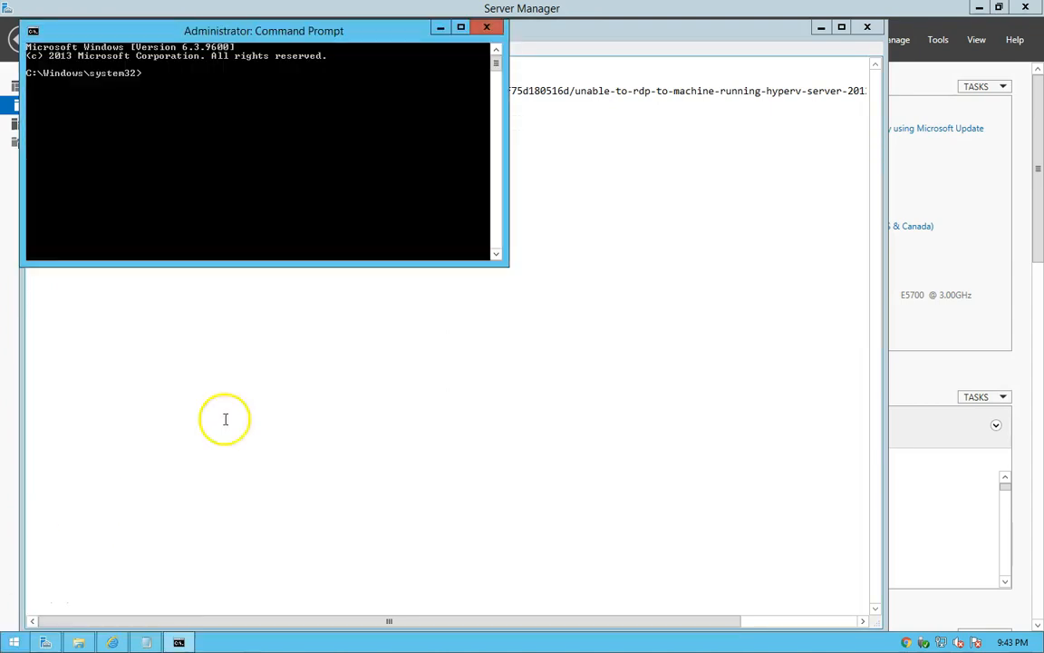
{"action": "right_click", "coordinate": [223, 122]}
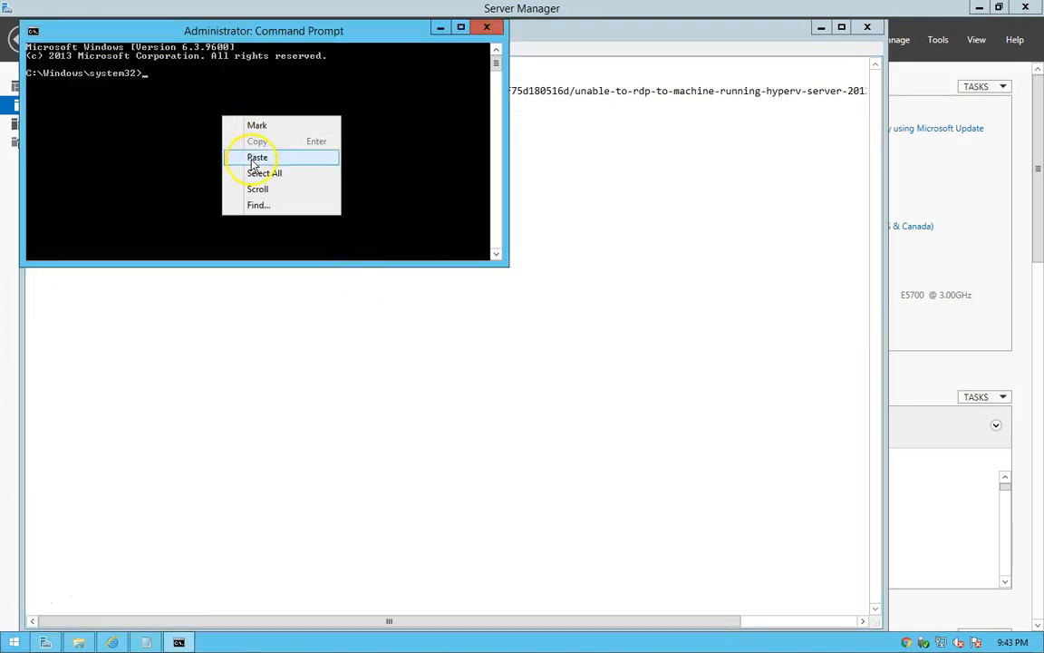
{"action": "left_click", "coordinate": [243, 156]}
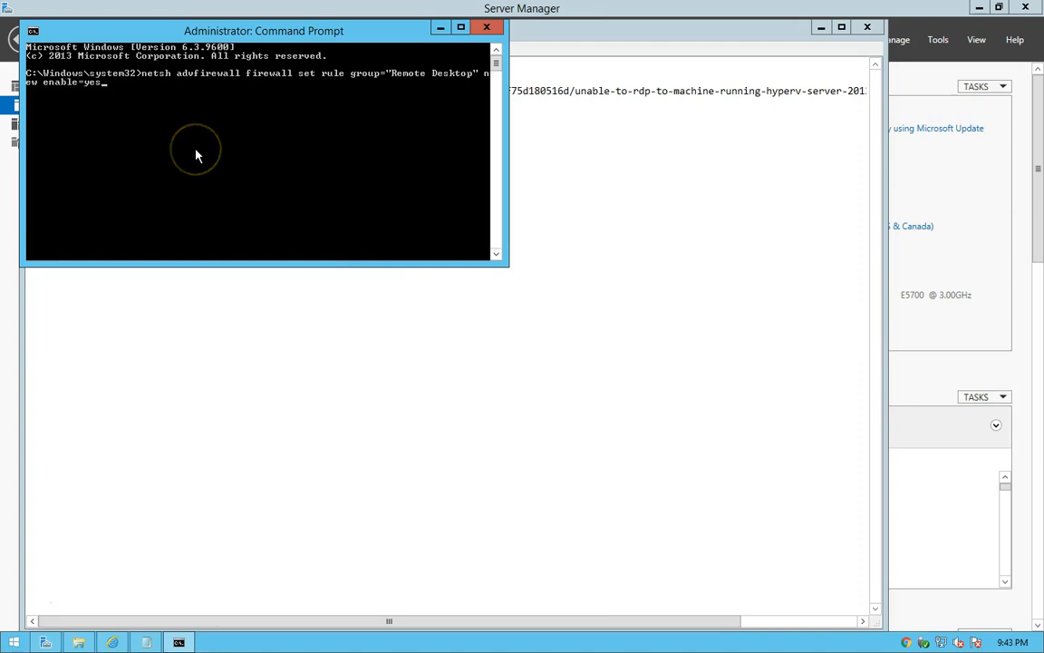
{"action": "key", "text": "Return"}
{"action": "left_click_drag", "start_coordinate": [369, 36], "coordinate": [499, 85]}
{"action": "left_click_drag", "start_coordinate": [637, 315], "coordinate": [774, 399]}
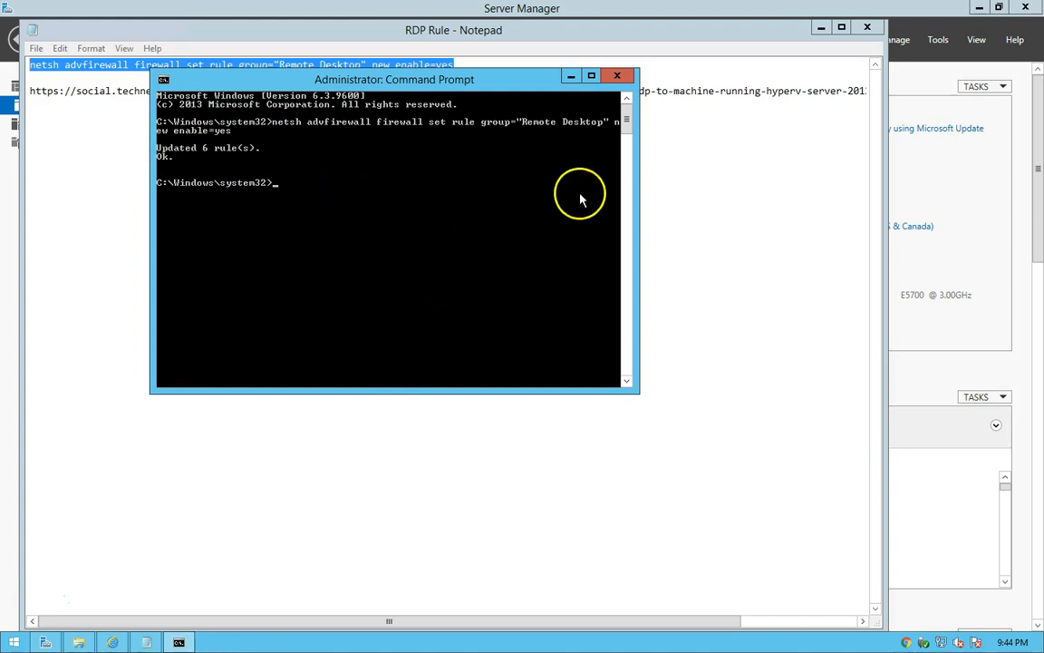
{"action": "left_click", "coordinate": [618, 77]}
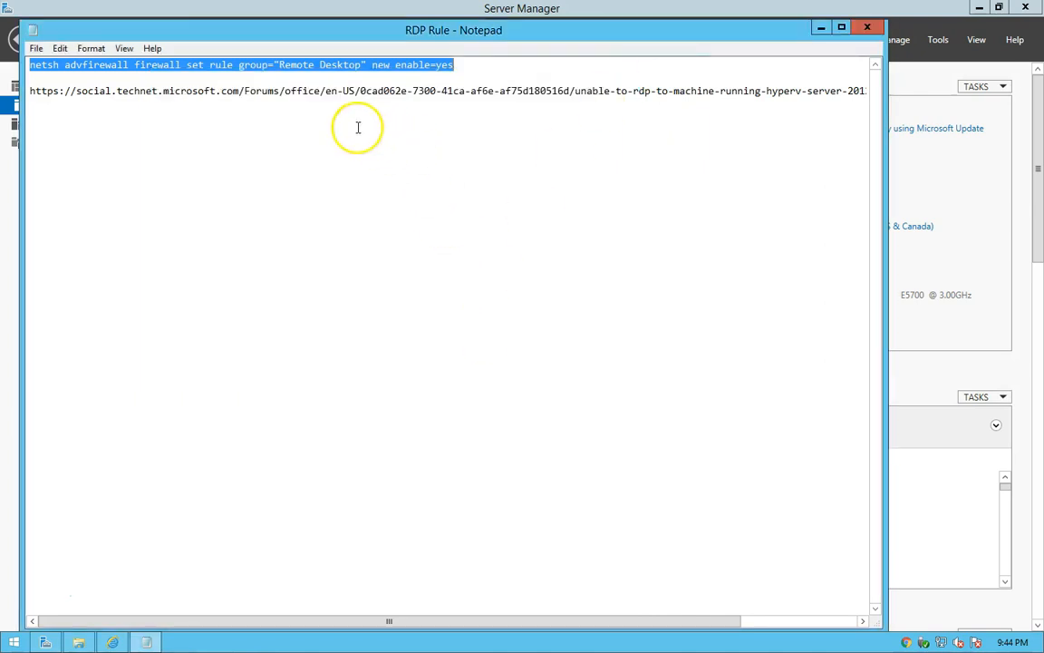
Close the RDP Rule note and the Data (D:) folder window to return to the Local Server page.
{"action": "mouse_move", "coordinate": [291, 33]}
{"action": "left_mouse_down"}
{"action": "mouse_move", "coordinate": [369, 48]}
{"action": "mouse_move", "coordinate": [303, 38]}
{"action": "left_mouse_up"}
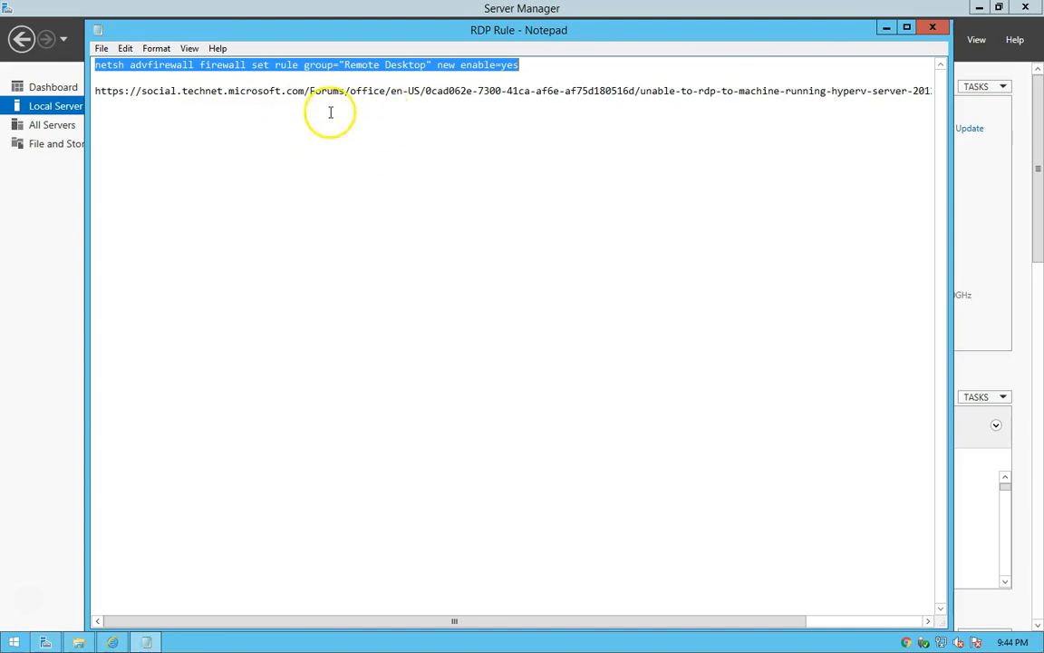
{"action": "left_click", "coordinate": [223, 90]}
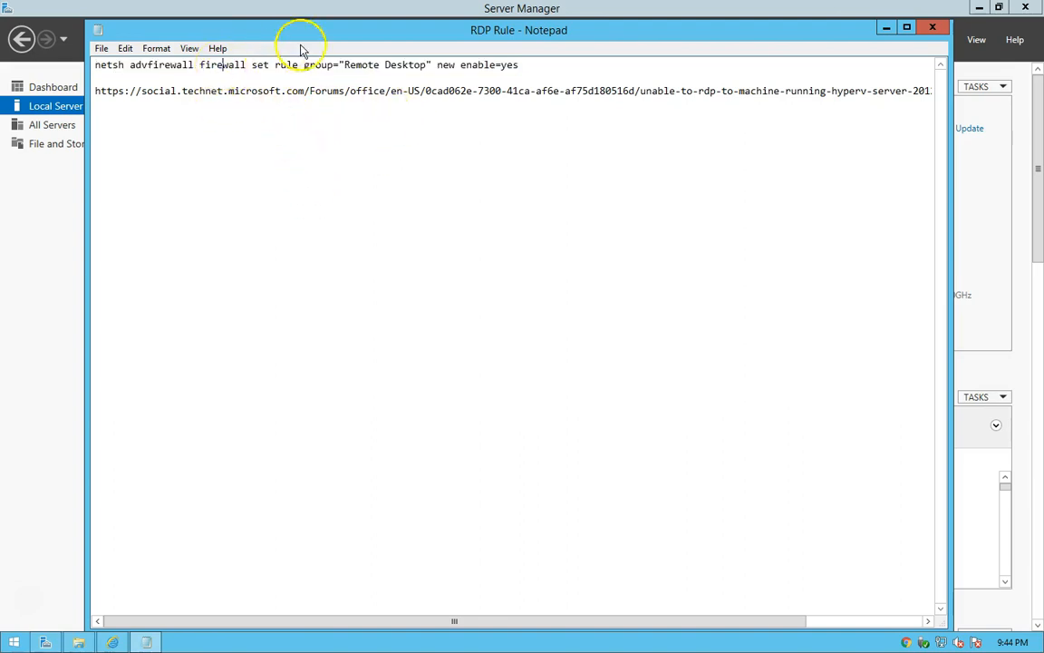
{"action": "left_click", "coordinate": [932, 29]}
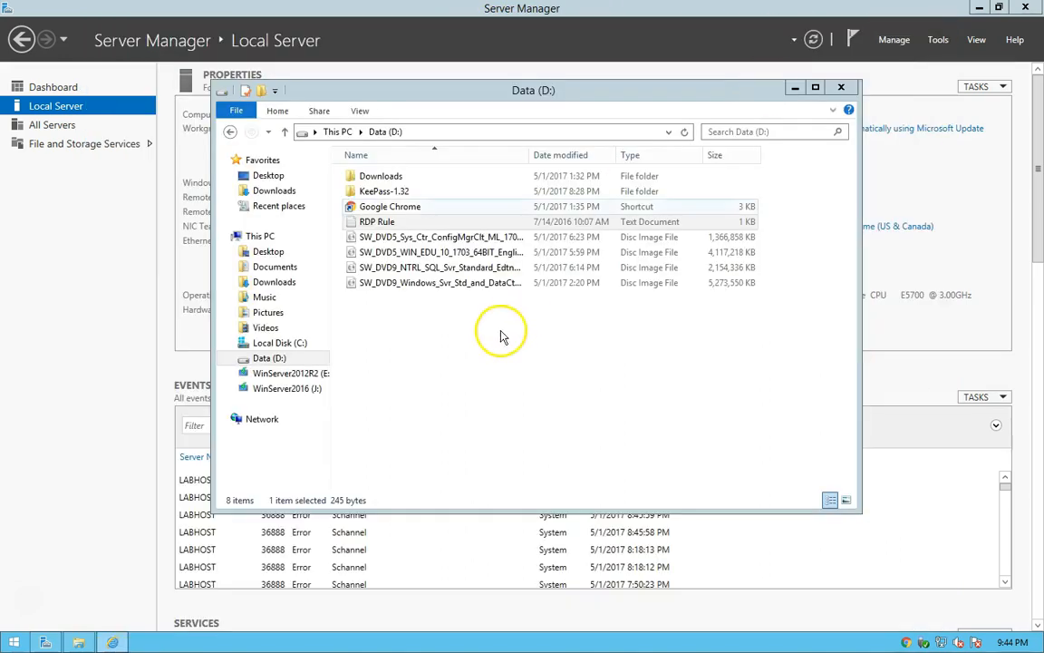
{"action": "left_click", "coordinate": [413, 379]}
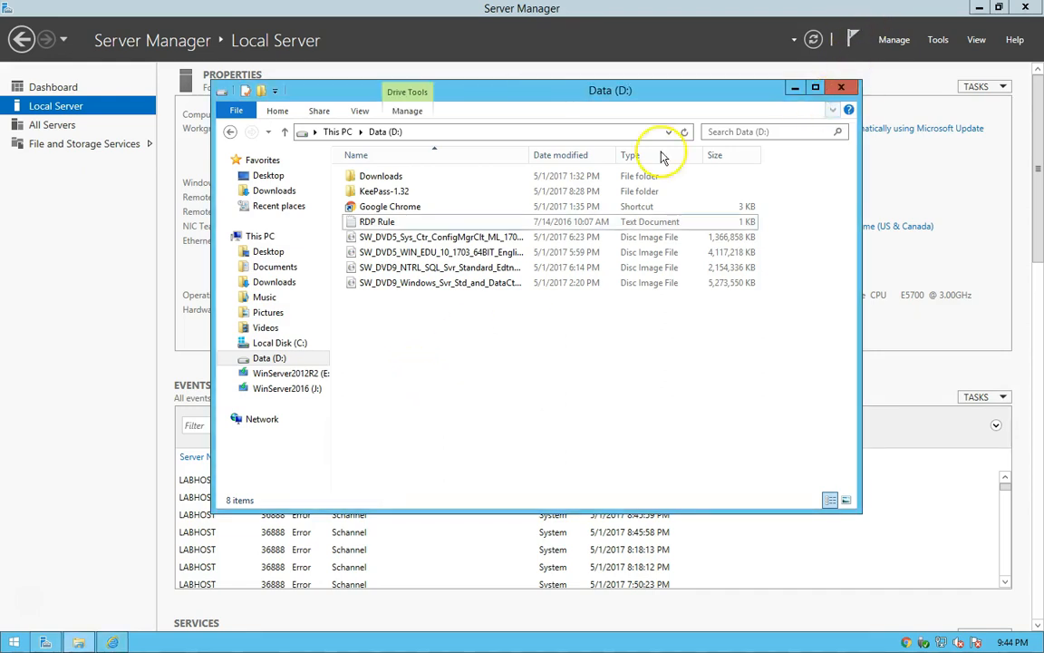
{"action": "left_click", "coordinate": [378, 223]}
{"action": "left_click", "coordinate": [417, 355]}
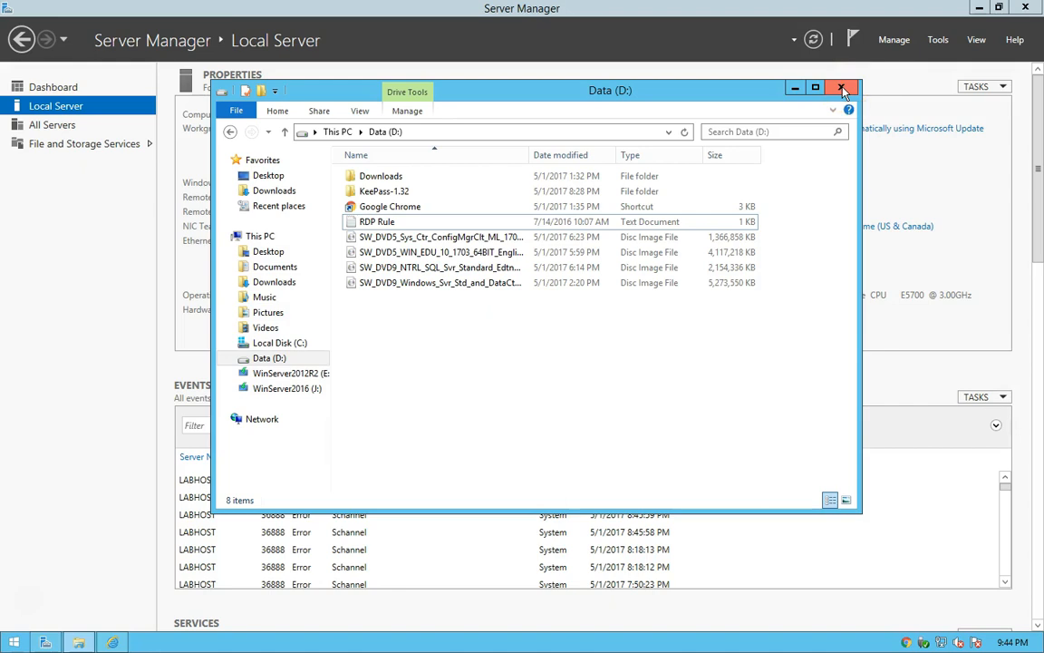
{"action": "left_click", "coordinate": [842, 89]}
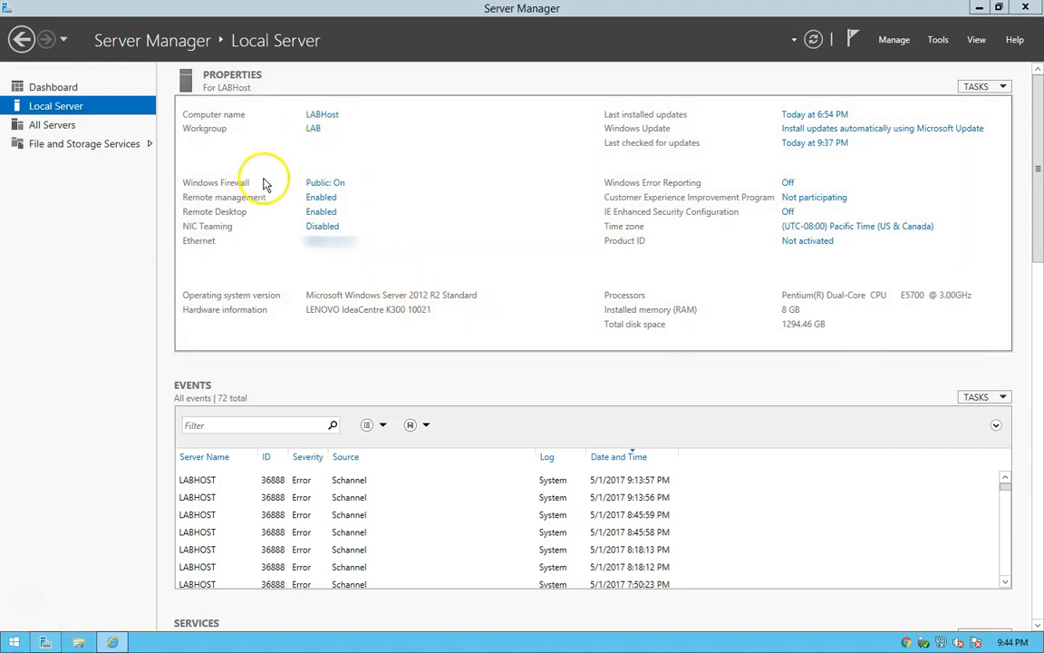
Check the local server's Windows Firewall status and Remote management setting, closing both without changes.
{"action": "left_click", "coordinate": [314, 186]}
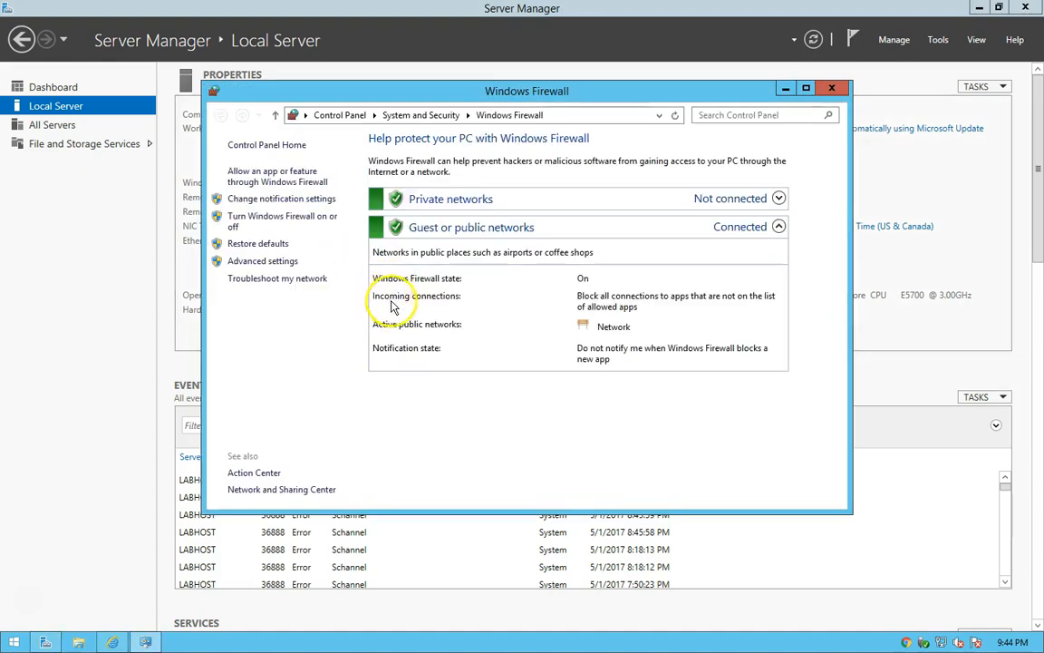
{"action": "left_click", "coordinate": [831, 88]}
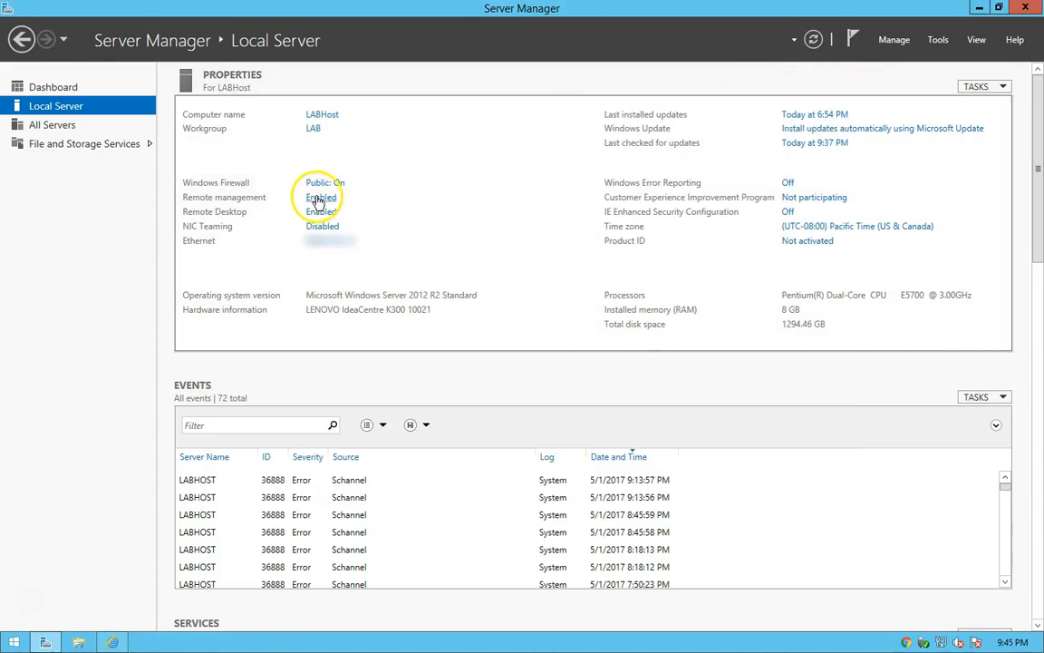
{"action": "left_click", "coordinate": [341, 203]}
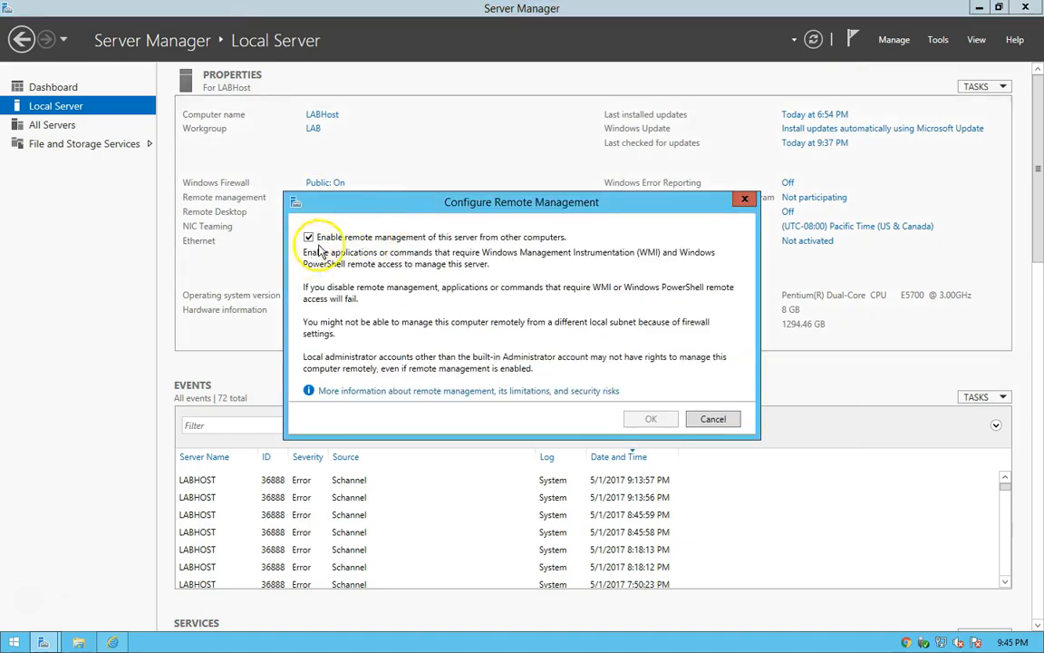
{"action": "left_click", "coordinate": [711, 419]}
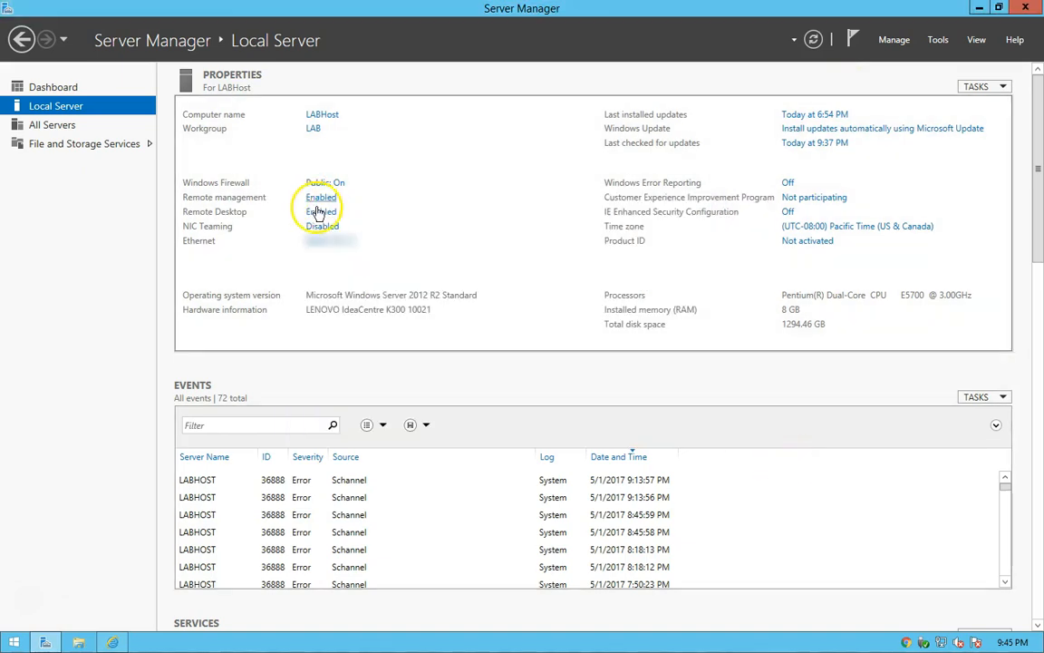
Review the server's Remote Desktop and computer name settings in System Properties and close it without changes.
{"action": "left_click", "coordinate": [319, 214]}
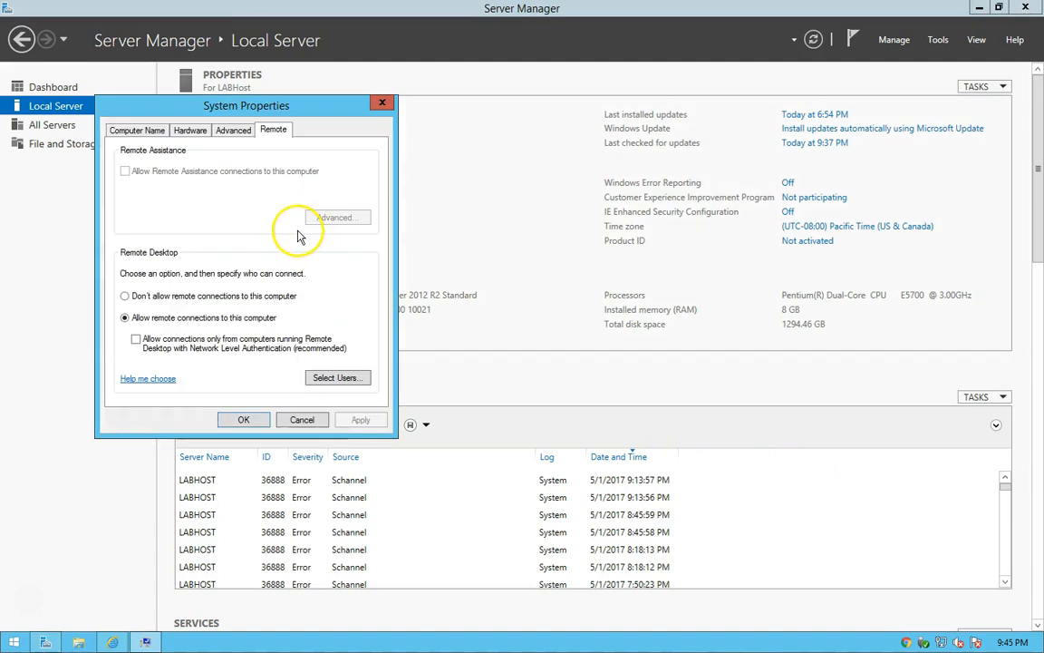
{"action": "left_click", "coordinate": [127, 132]}
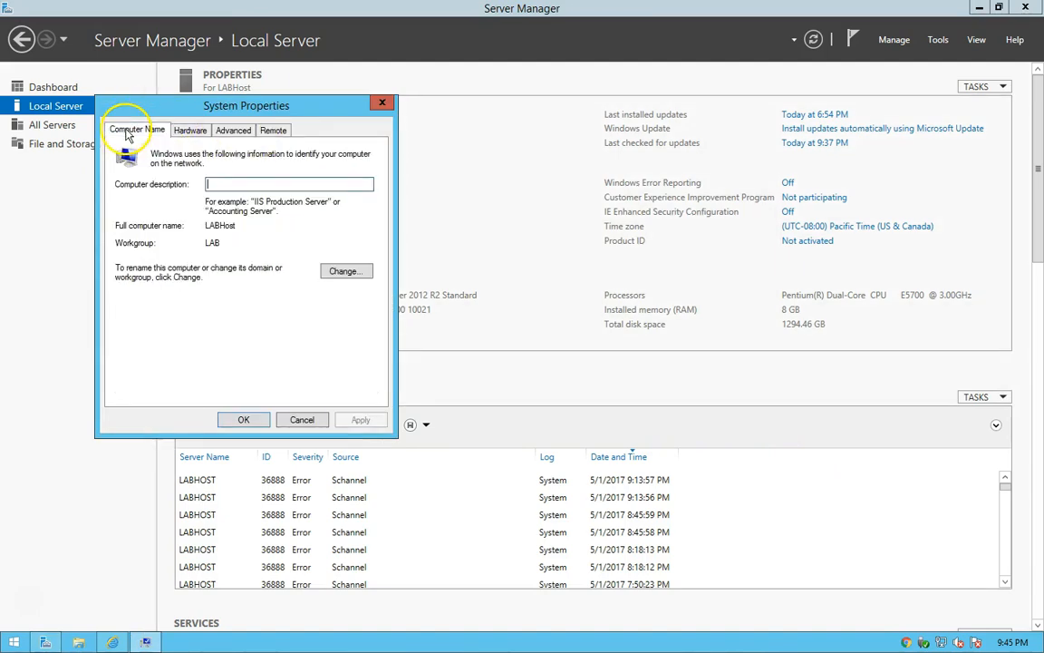
{"action": "left_click", "coordinate": [273, 131]}
{"action": "left_click", "coordinate": [303, 420]}
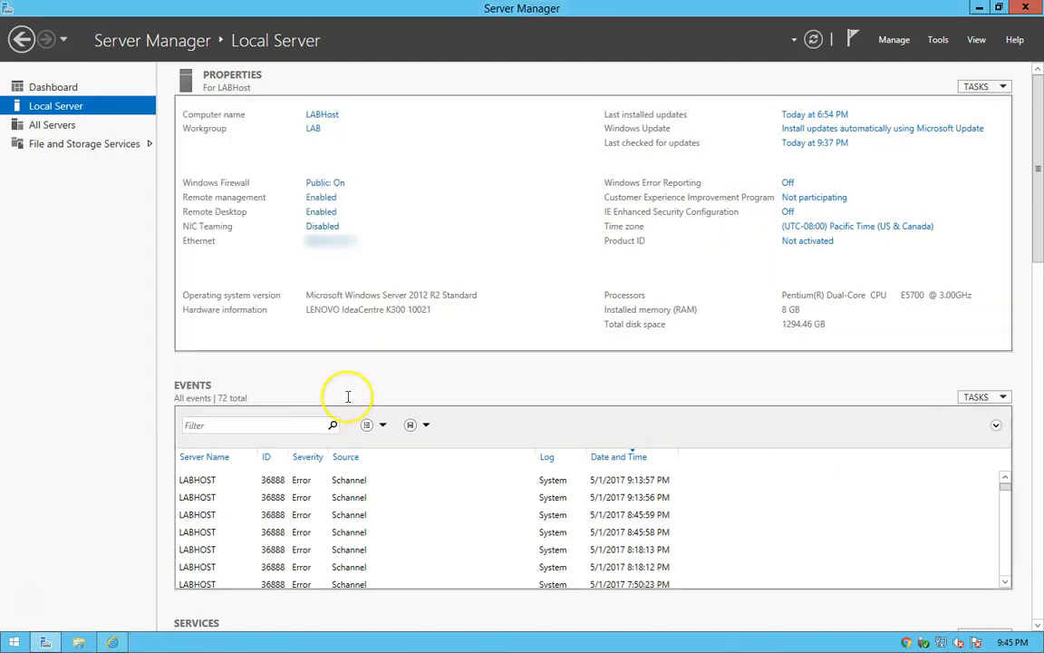
{"action": "left_click", "coordinate": [322, 227]}
{"action": "left_click", "coordinate": [325, 228]}
{"action": "left_click", "coordinate": [314, 265]}
{"action": "left_click", "coordinate": [297, 272]}
{"action": "left_click", "coordinate": [255, 273]}
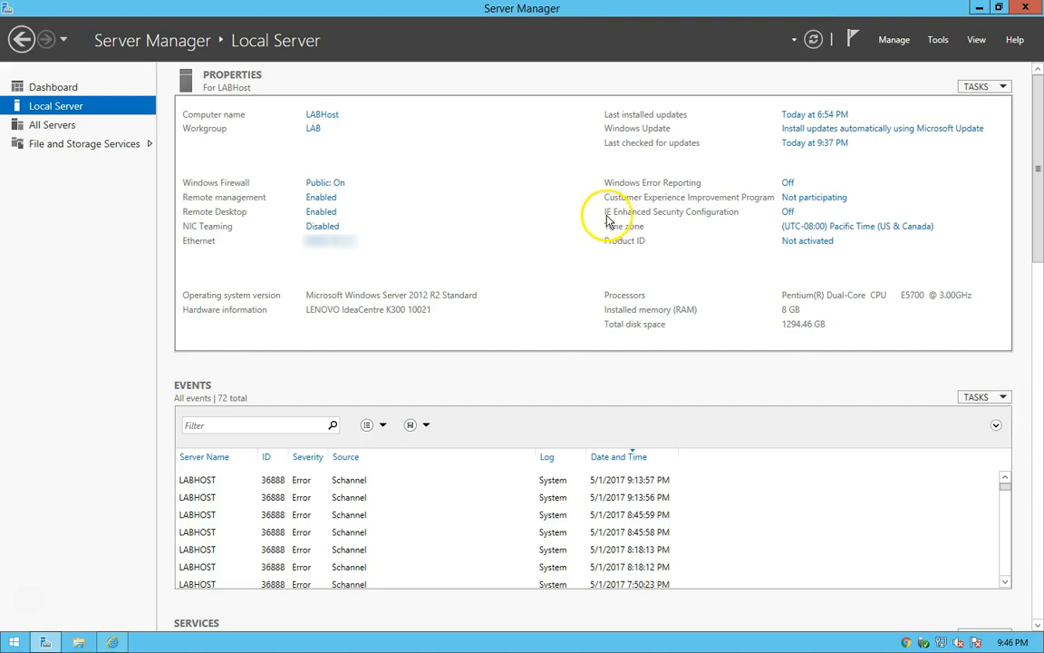
Review the Internet Explorer Enhanced Security Configuration for administrators and users and accept the existing settings.
{"action": "left_click", "coordinate": [788, 212]}
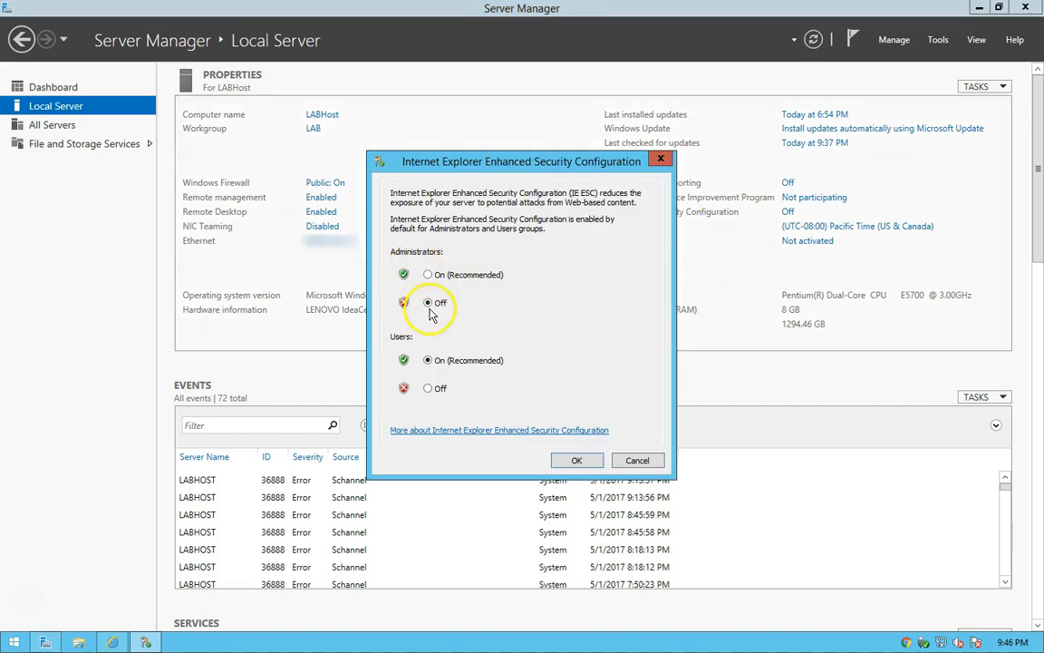
{"action": "left_click", "coordinate": [578, 461]}
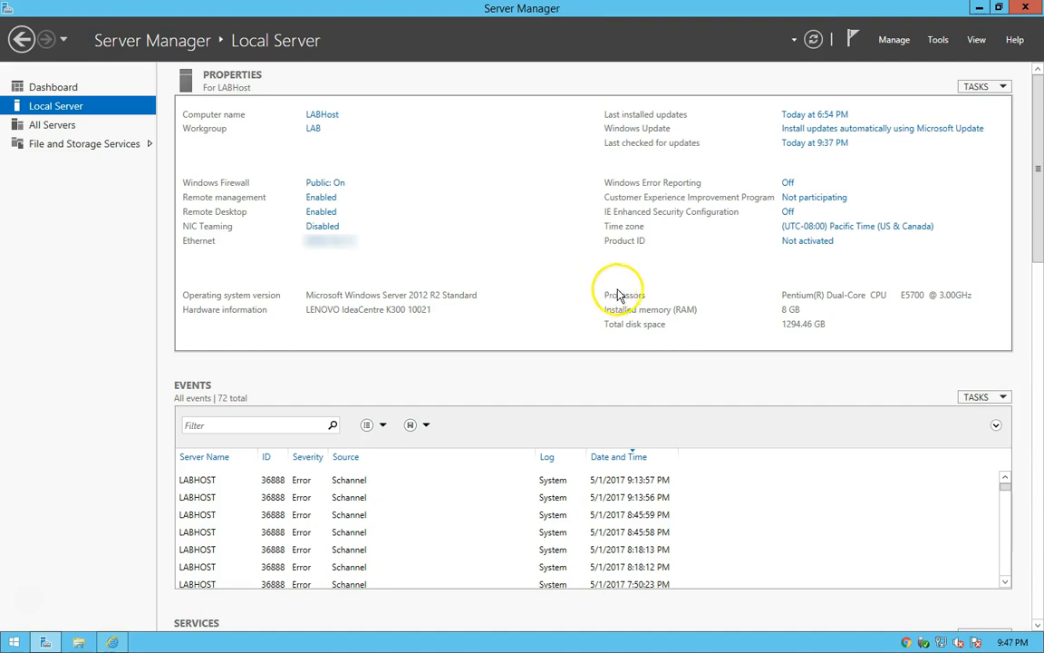
Set the server's time zone to (UTC-06:00) Central Time (US & Canada).
{"action": "left_click", "coordinate": [793, 226]}
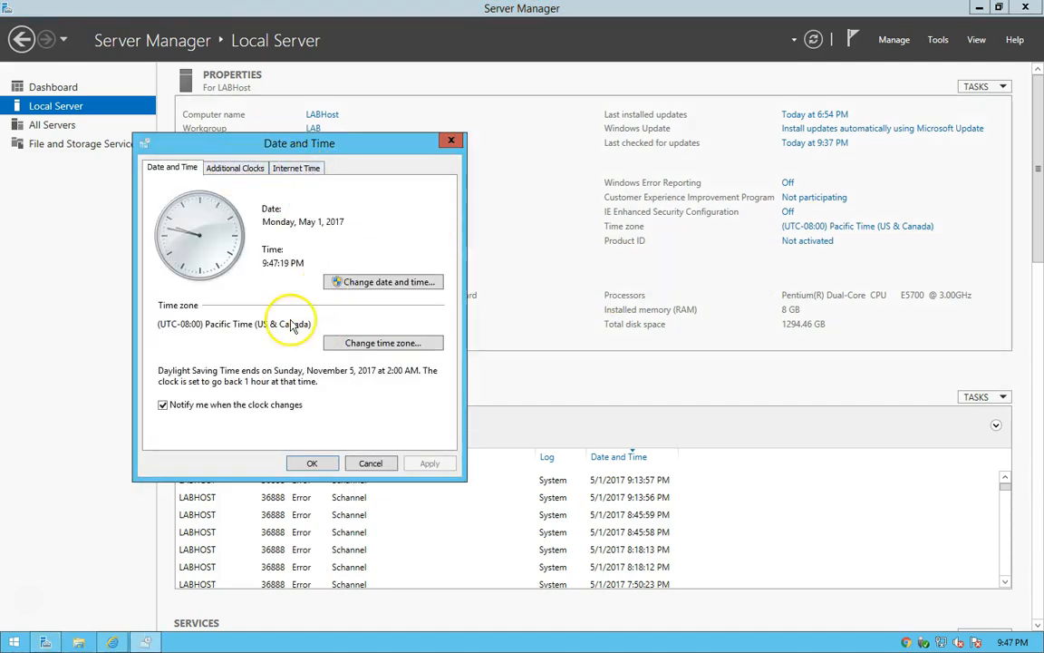
{"action": "left_click", "coordinate": [412, 343]}
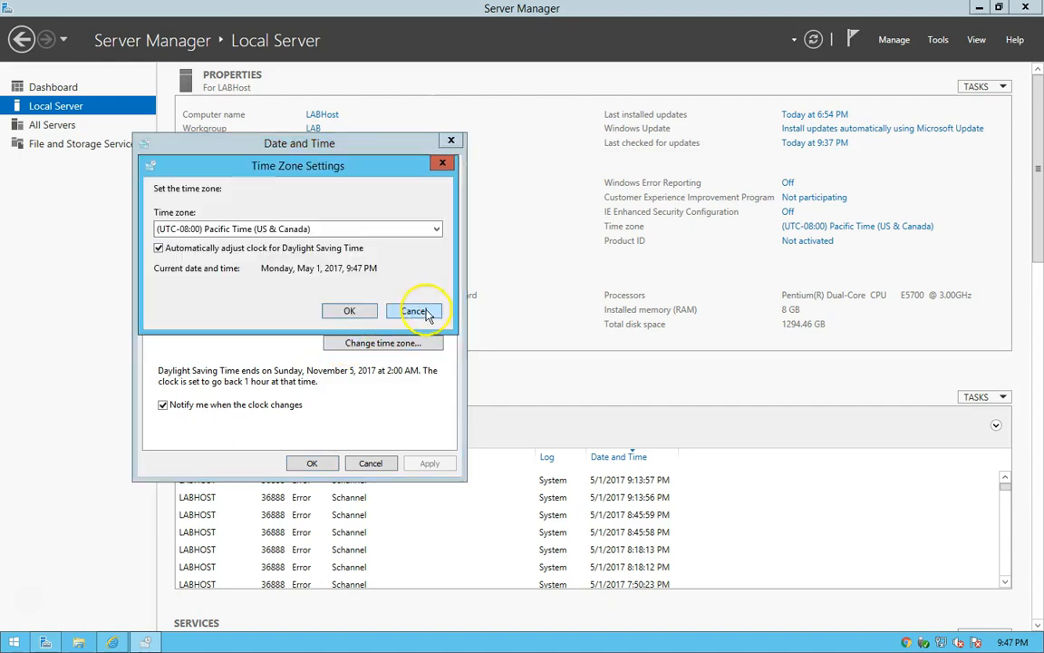
{"action": "left_click", "coordinate": [277, 228]}
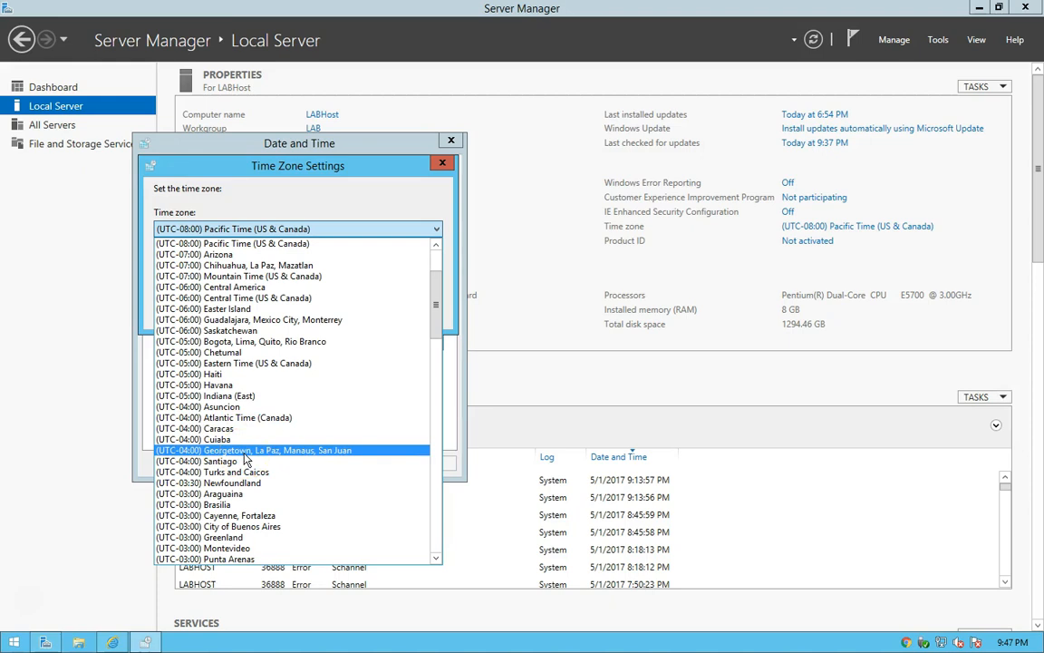
{"action": "left_click", "coordinate": [209, 298]}
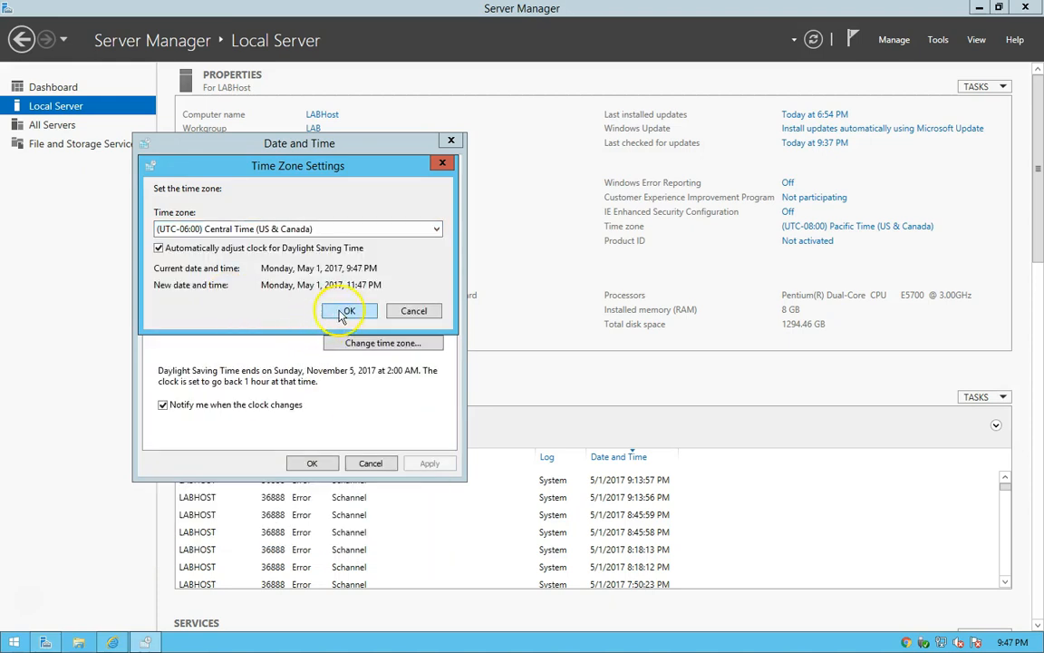
{"action": "left_click", "coordinate": [348, 311]}
{"action": "left_click", "coordinate": [312, 463]}
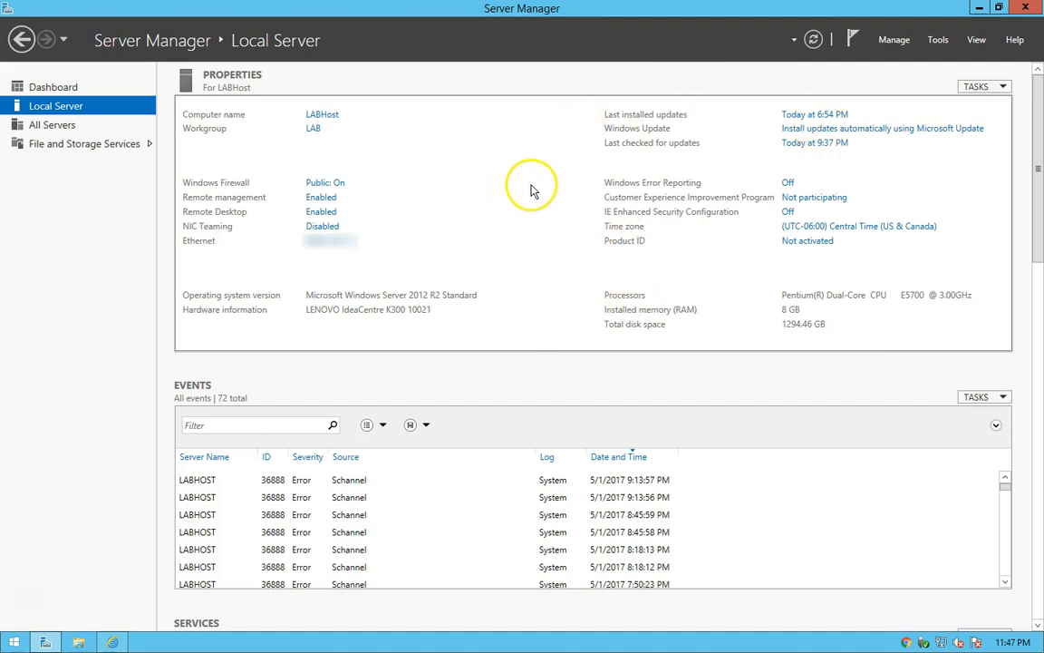
Close and reopen Server Manager and start the Add Roles and Features Wizard.
{"action": "left_click", "coordinate": [1025, 11]}
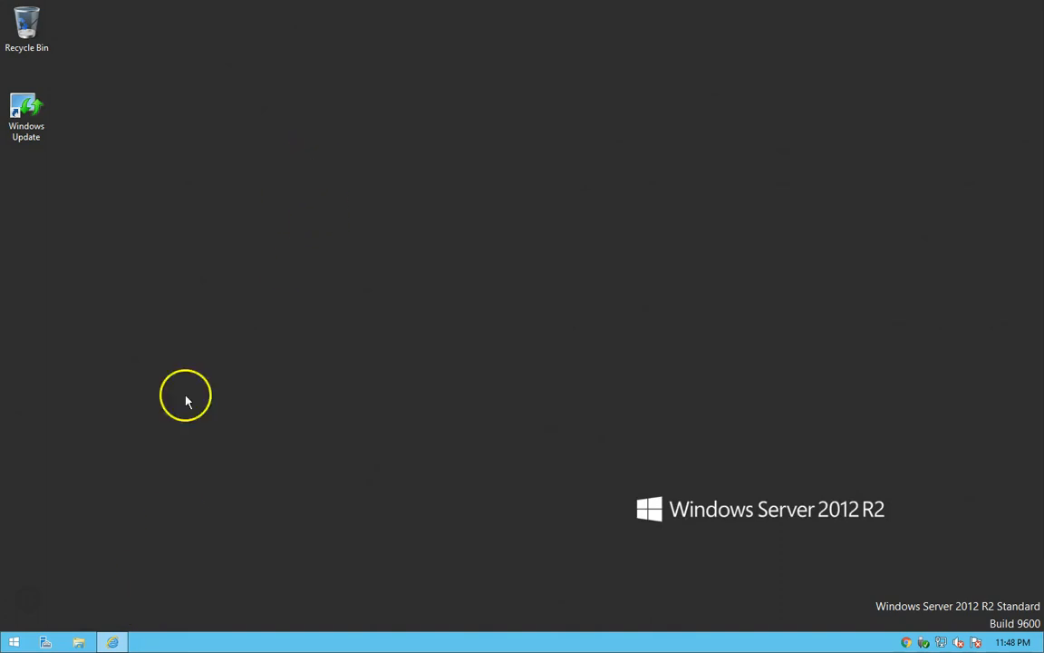
{"action": "left_click", "coordinate": [45, 642]}
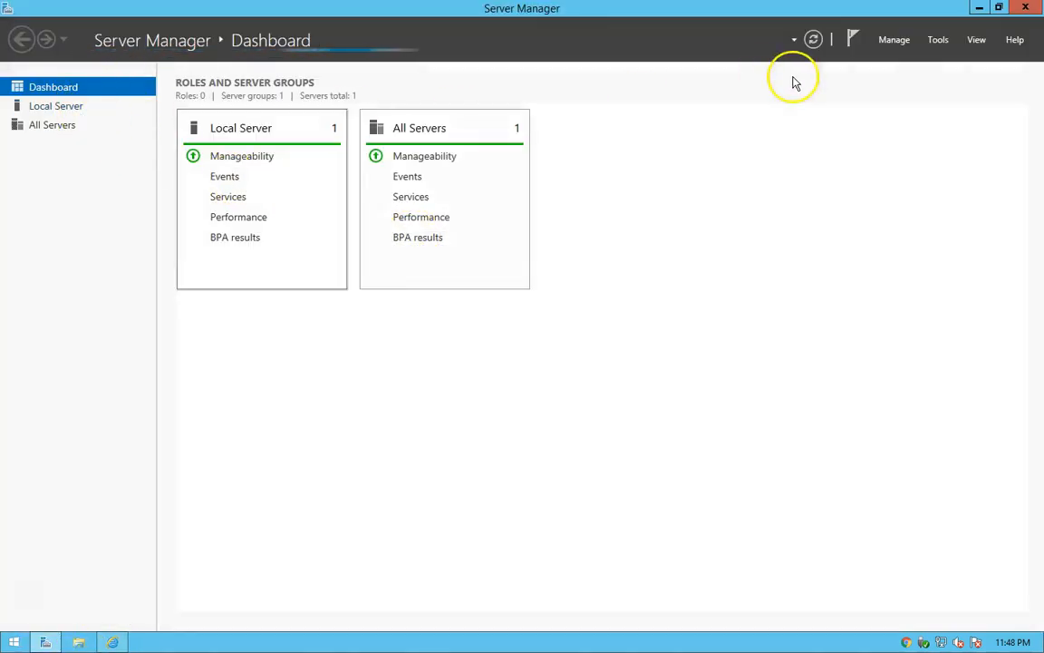
{"action": "left_click", "coordinate": [896, 43]}
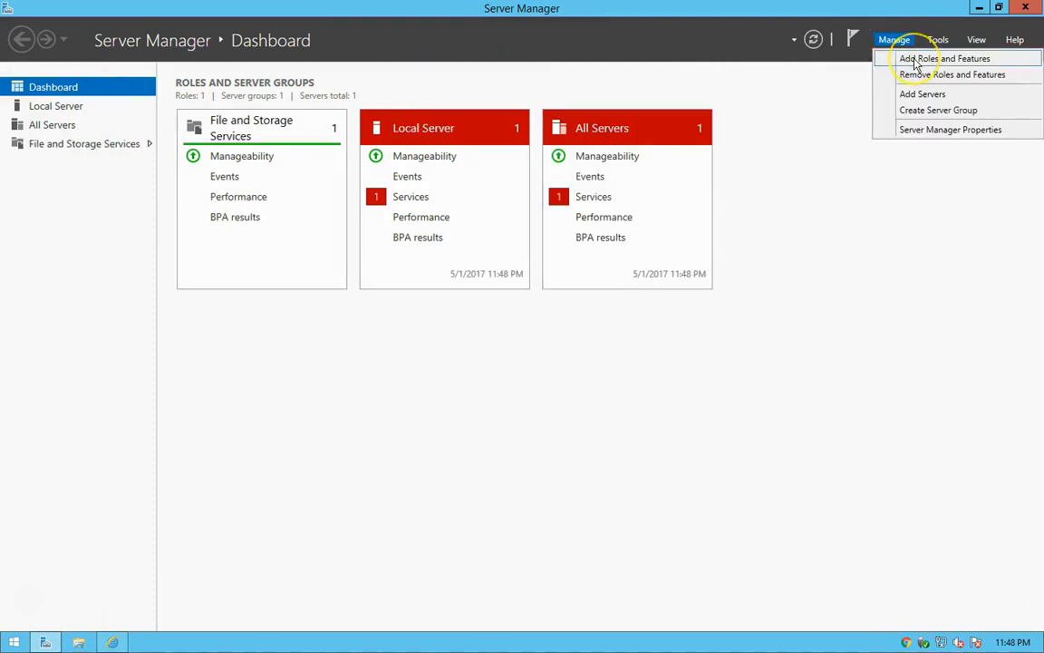
{"action": "left_click", "coordinate": [917, 60]}
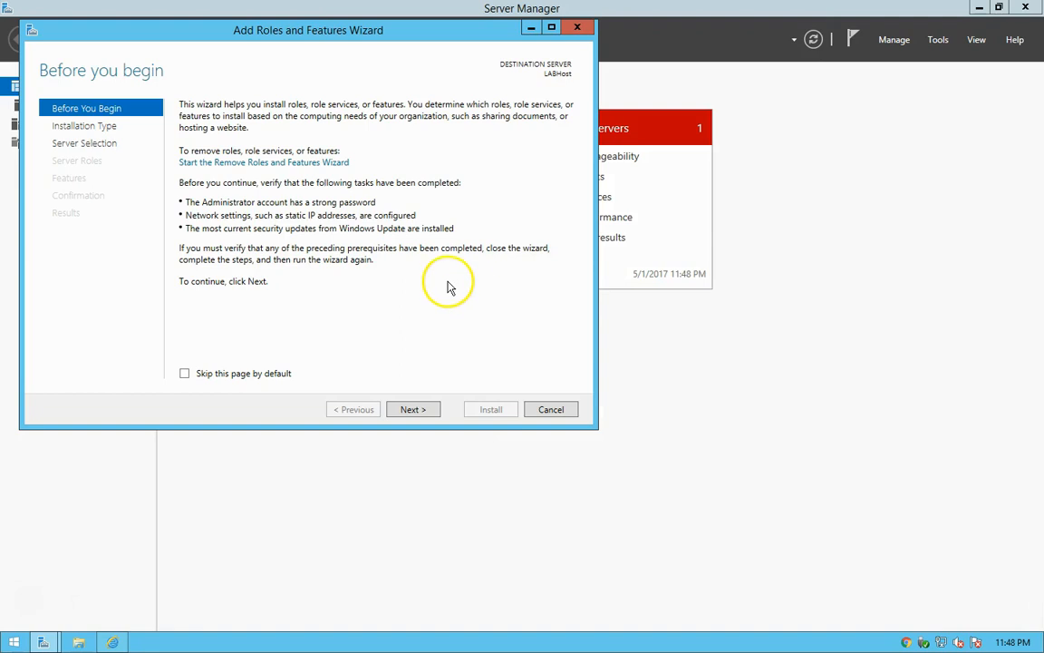
Set the wizard's introduction to be skipped by default and proceed with a role-based installation on LABHost up to the server roles.
{"action": "left_click", "coordinate": [185, 375]}
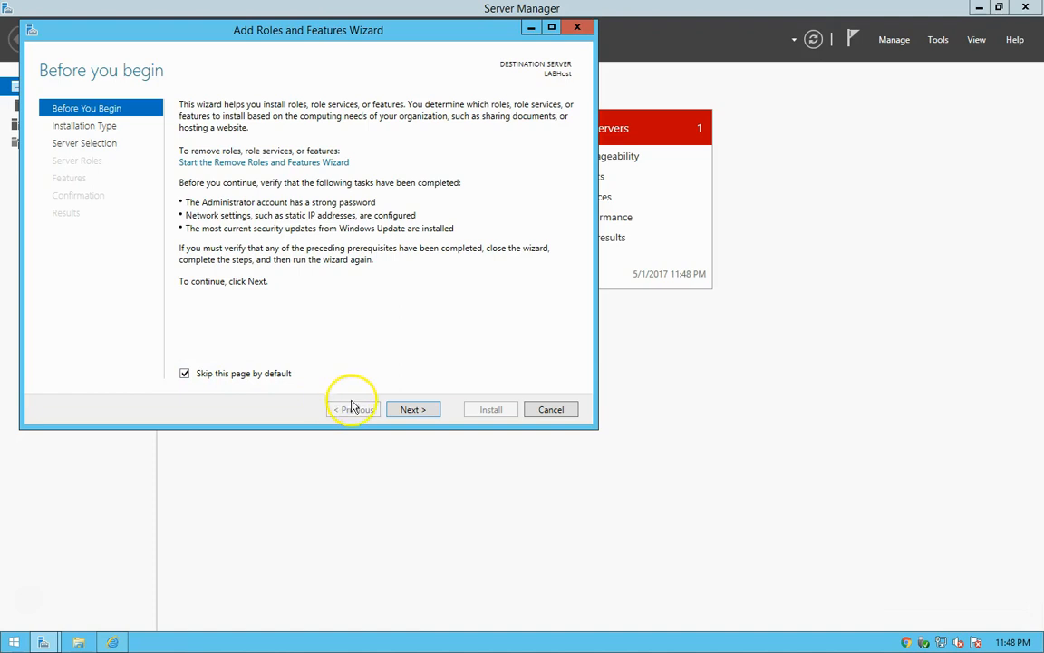
{"action": "left_click", "coordinate": [410, 412]}
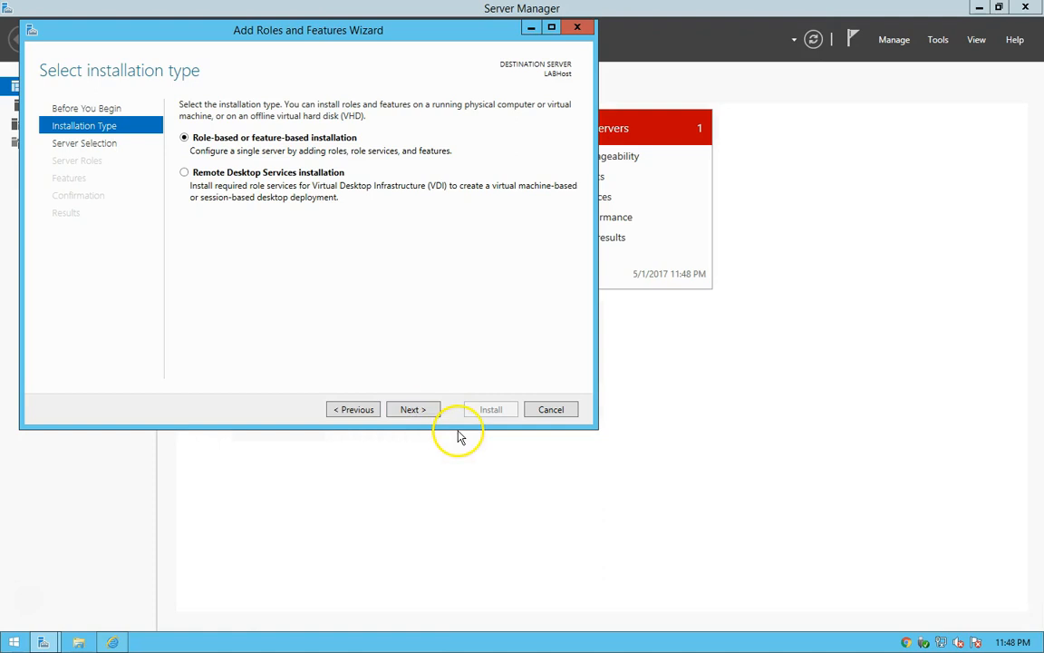
{"action": "left_click", "coordinate": [416, 411]}
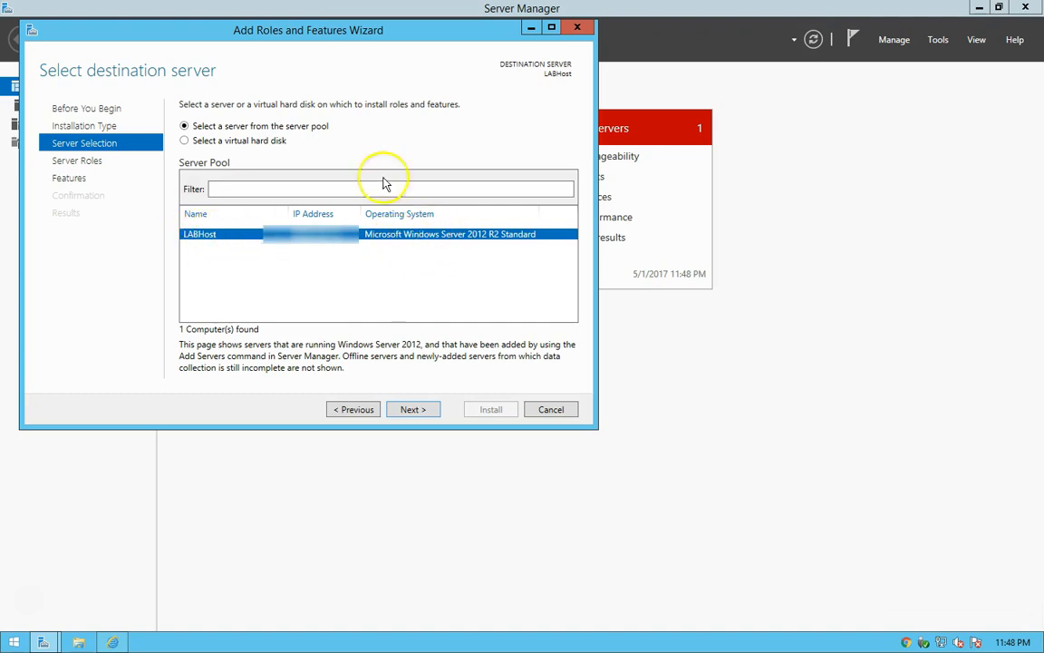
{"action": "left_click", "coordinate": [411, 411]}
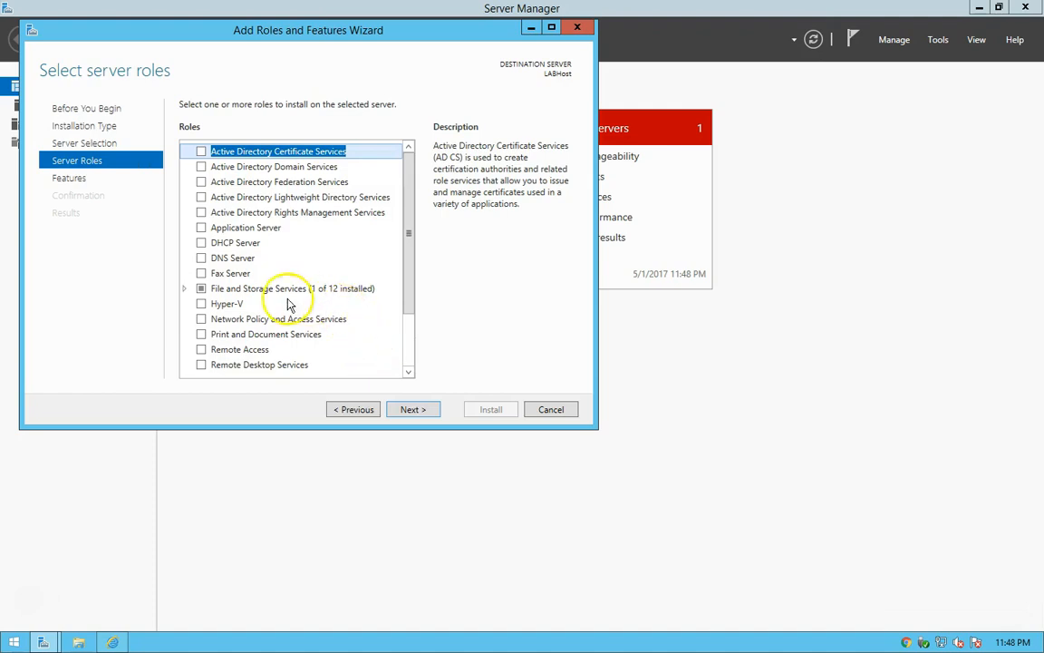
Select the Hyper-V role with its management tools and the .NET Framework 3.5 (includes .NET 2.0 and 3.0) feature for installation.
{"action": "left_click", "coordinate": [201, 305]}
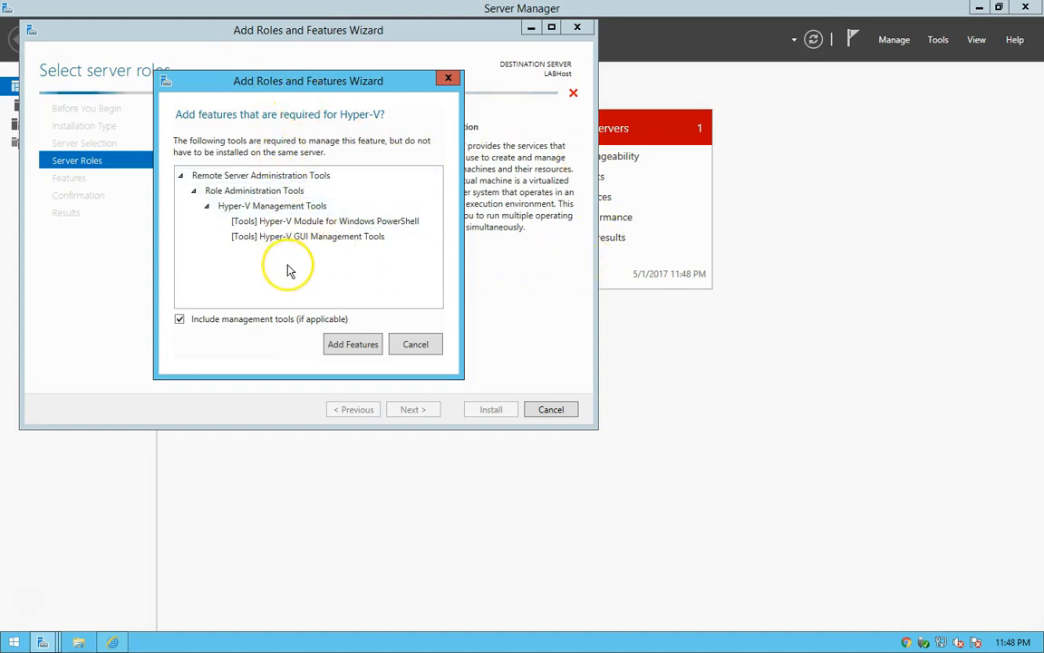
{"action": "left_click", "coordinate": [341, 353]}
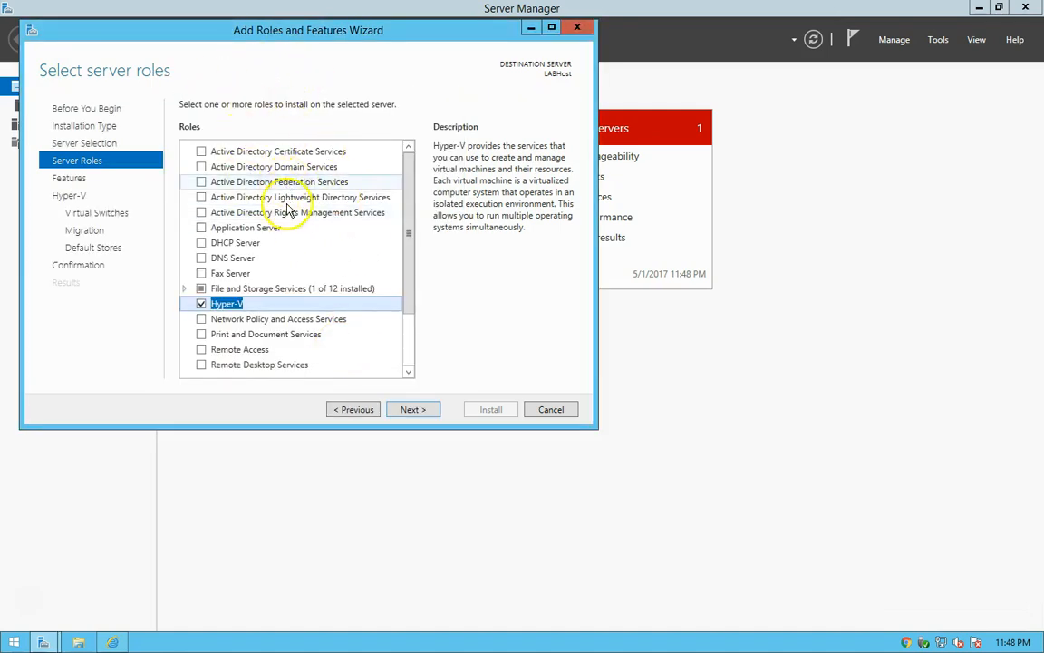
{"action": "left_click", "coordinate": [412, 410]}
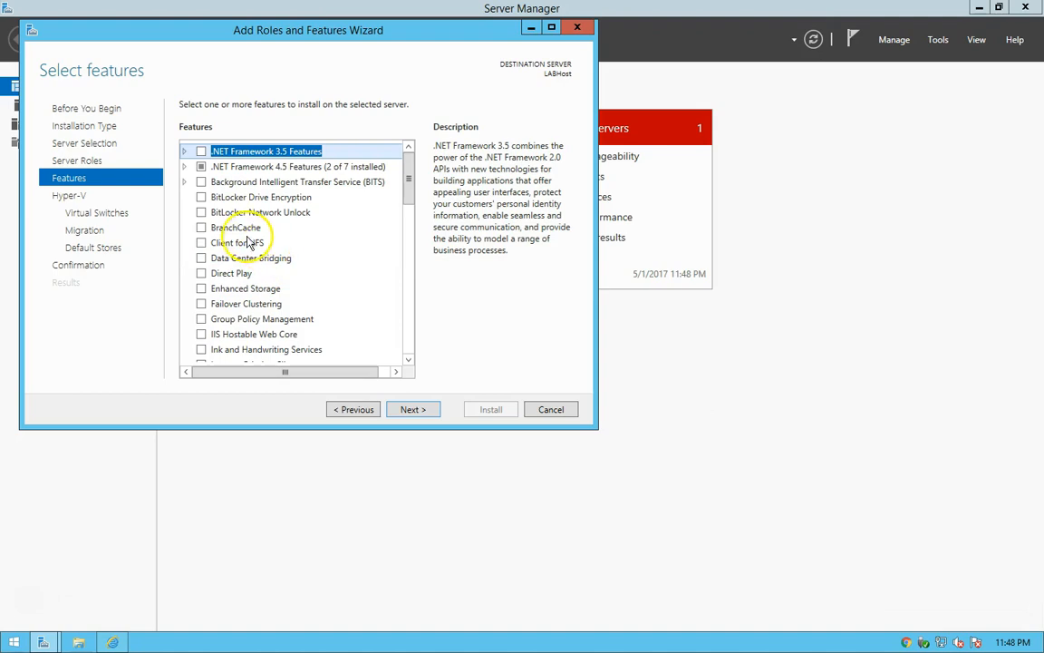
{"action": "left_click", "coordinate": [184, 152]}
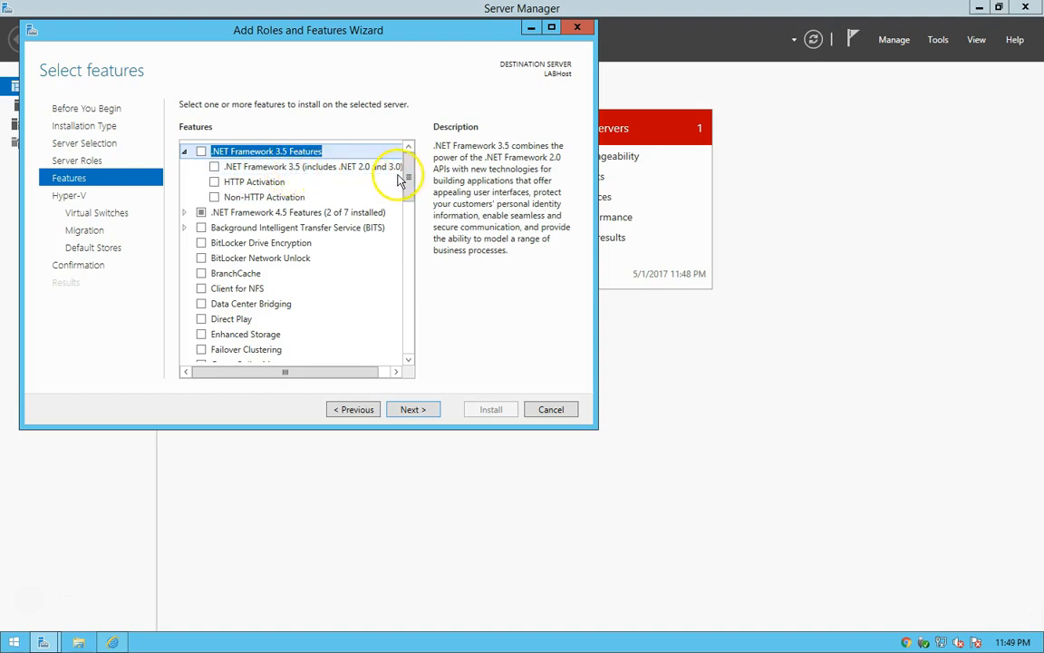
{"action": "left_click", "coordinate": [214, 167]}
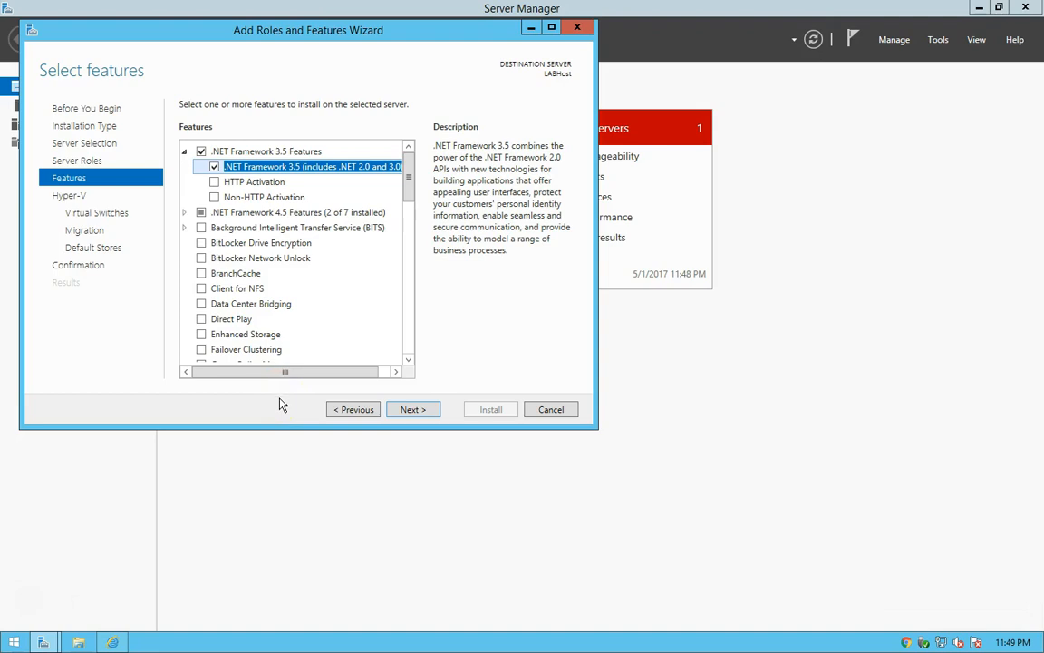
{"action": "left_click", "coordinate": [411, 412]}
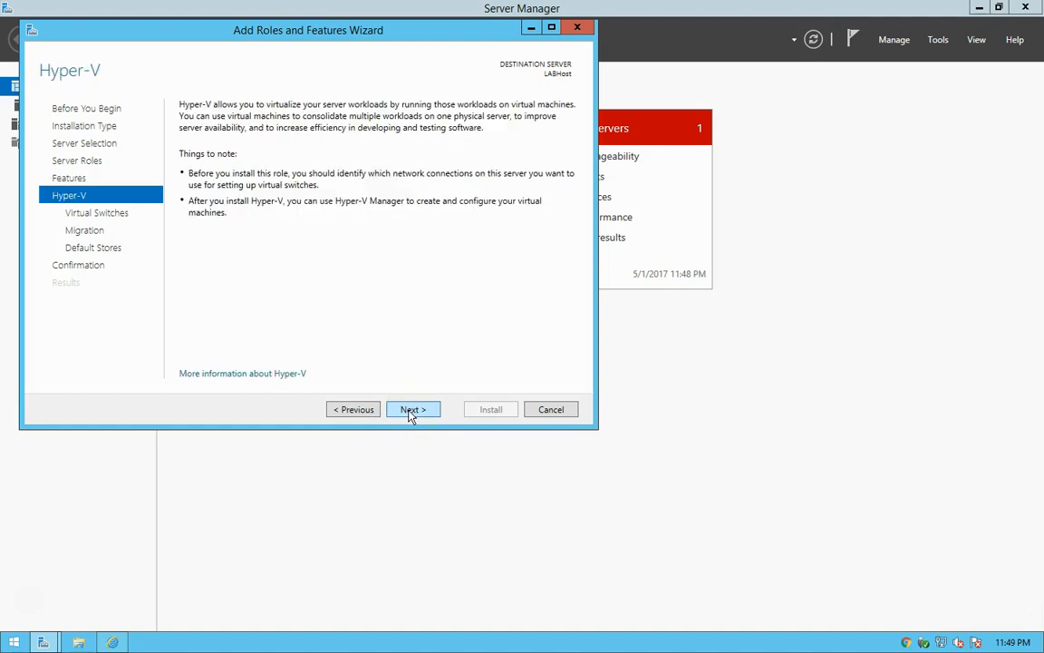
Select the Ethernet network adapter for creating a virtual switch and proceed to the migration settings.
{"action": "left_click", "coordinate": [406, 413]}
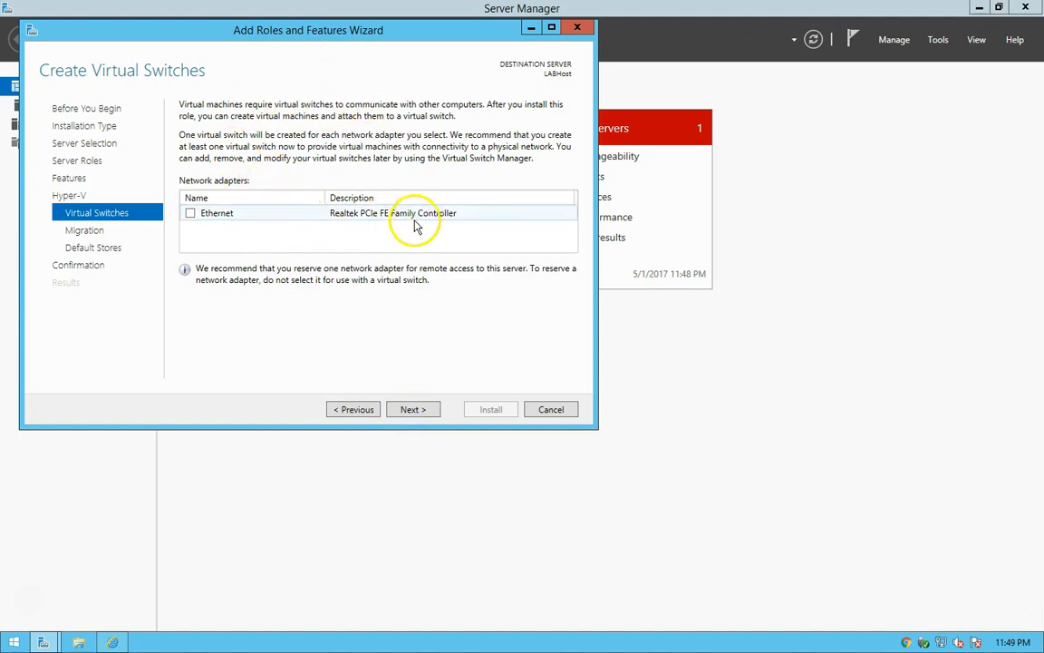
{"action": "left_click", "coordinate": [190, 214]}
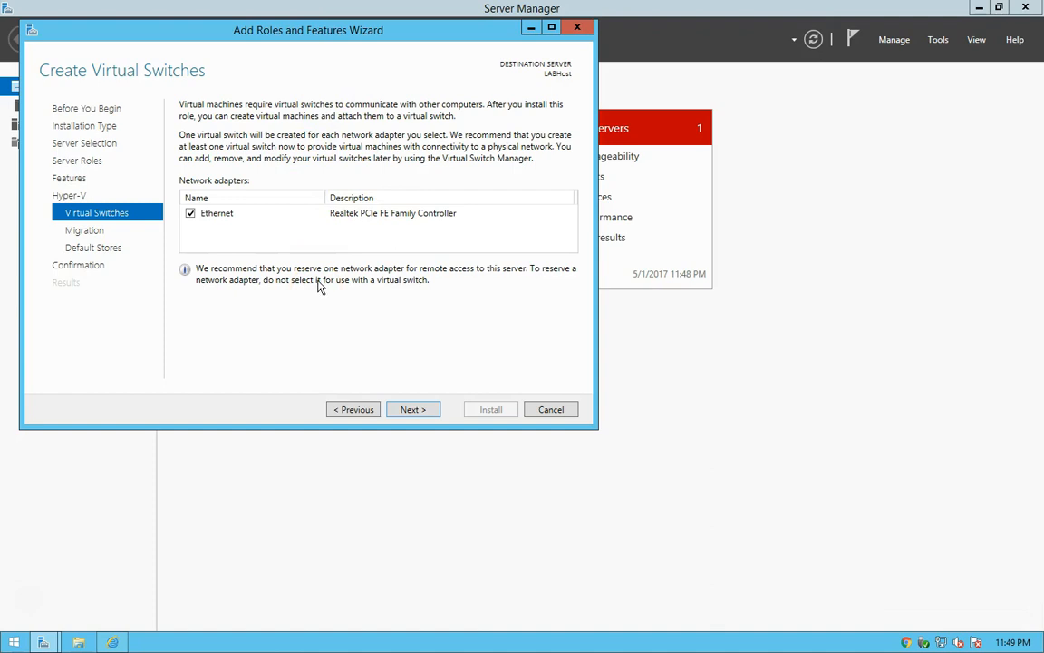
{"action": "left_click", "coordinate": [411, 410]}
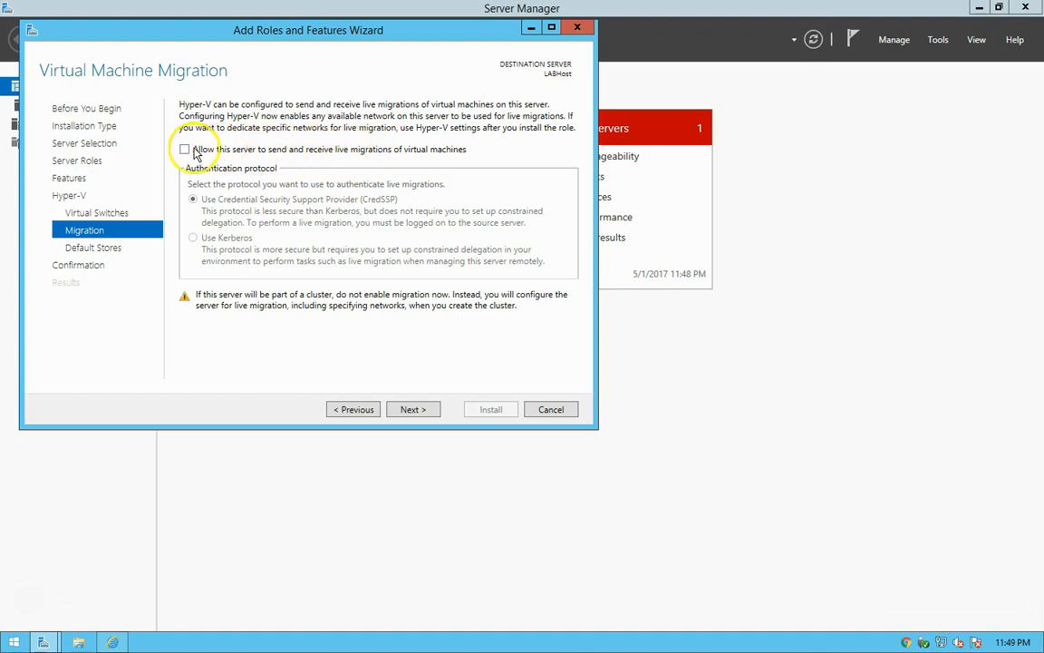
Allow the server to send and receive live migrations of virtual machines, using Kerberos authentication, and proceed to the default stores.
{"action": "left_click", "coordinate": [185, 151]}
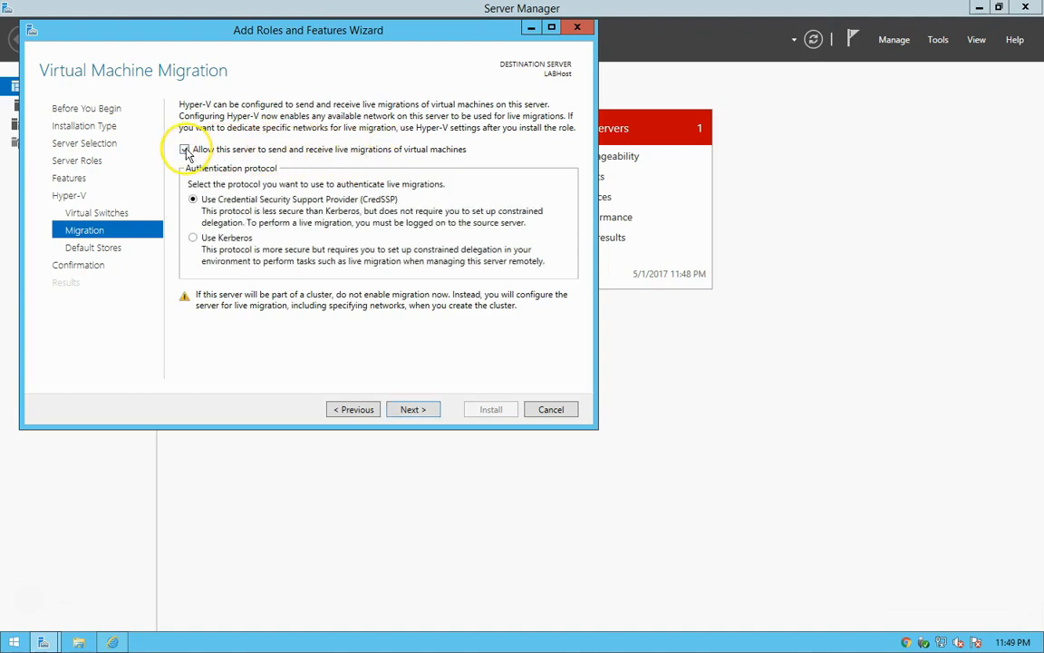
{"action": "left_click", "coordinate": [191, 237]}
{"action": "left_click", "coordinate": [374, 361]}
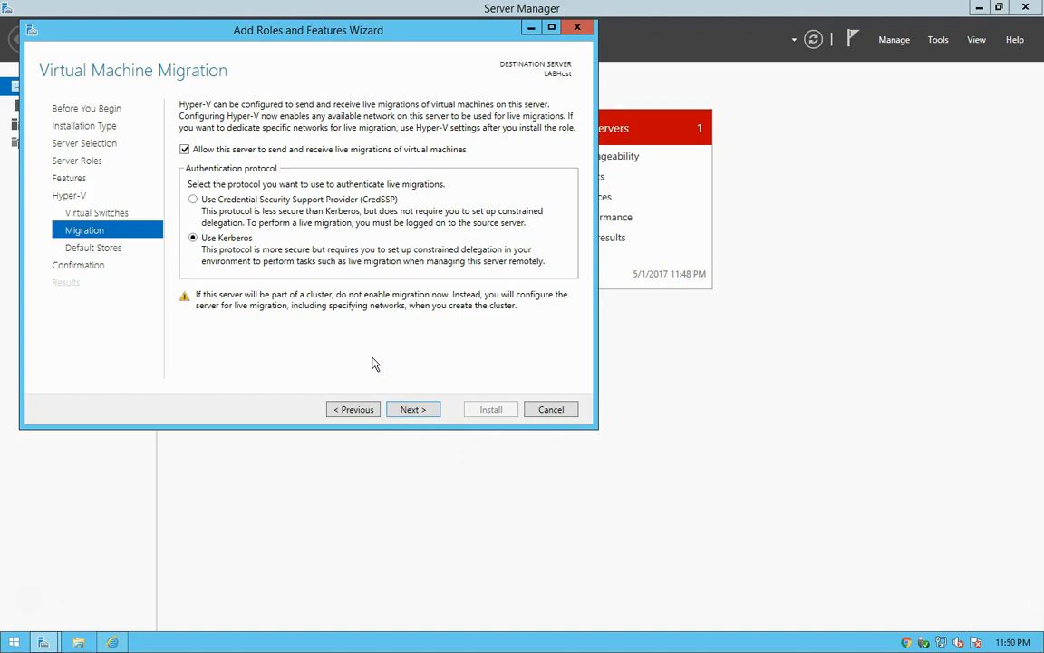
{"action": "left_click", "coordinate": [372, 366]}
{"action": "left_click", "coordinate": [405, 411]}
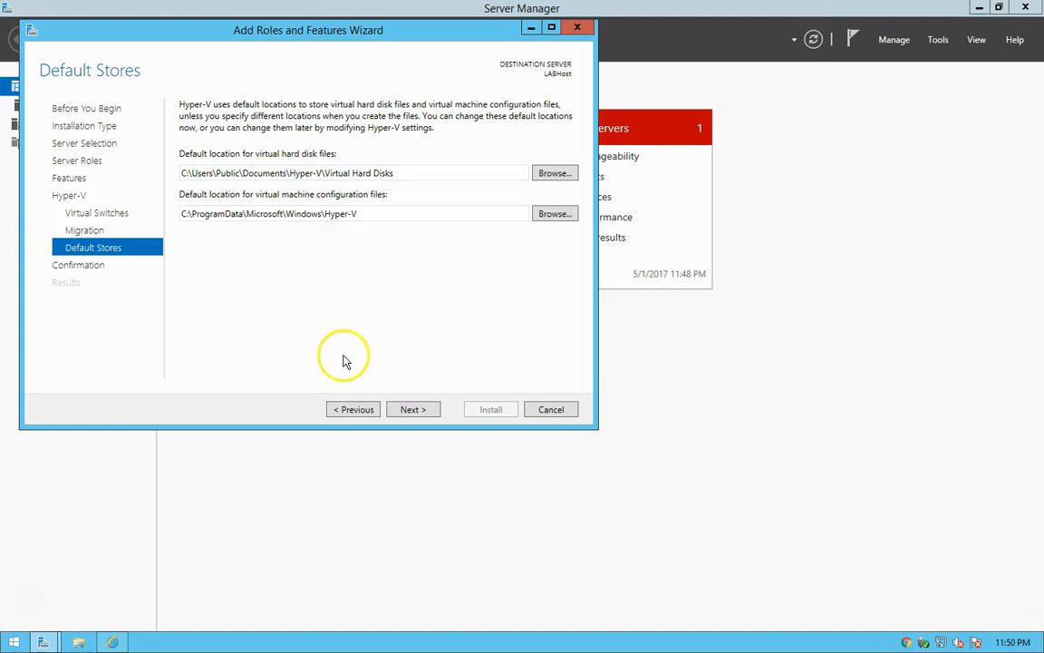
Switch to File Explorer and create a folder named Hyper-V on the Data (D:) drive.
{"action": "left_click", "coordinate": [79, 635]}
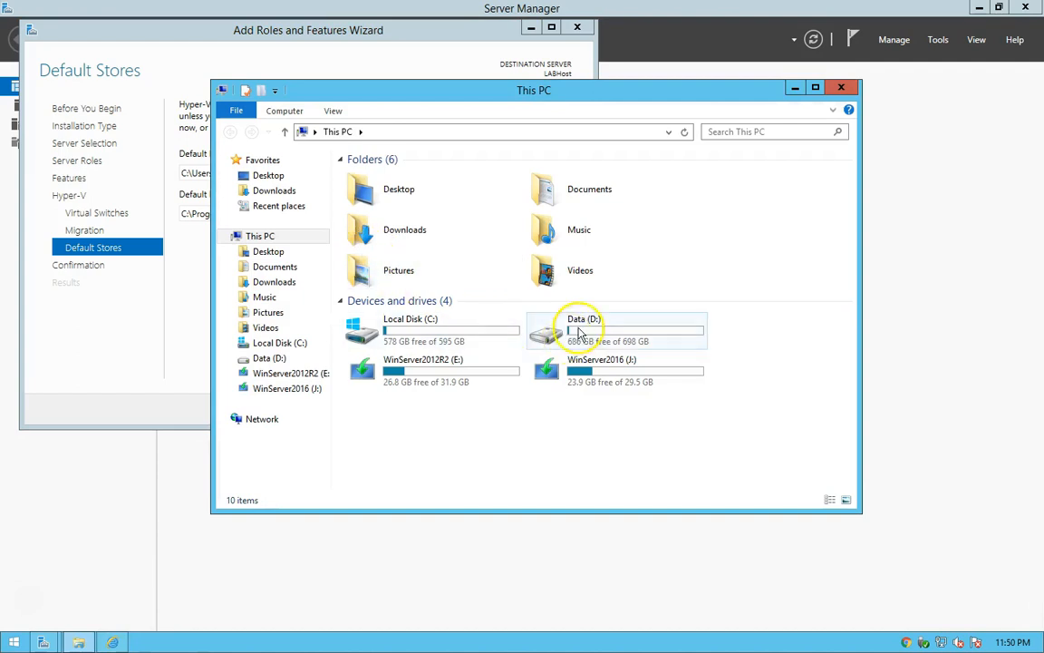
{"action": "left_click", "coordinate": [542, 335]}
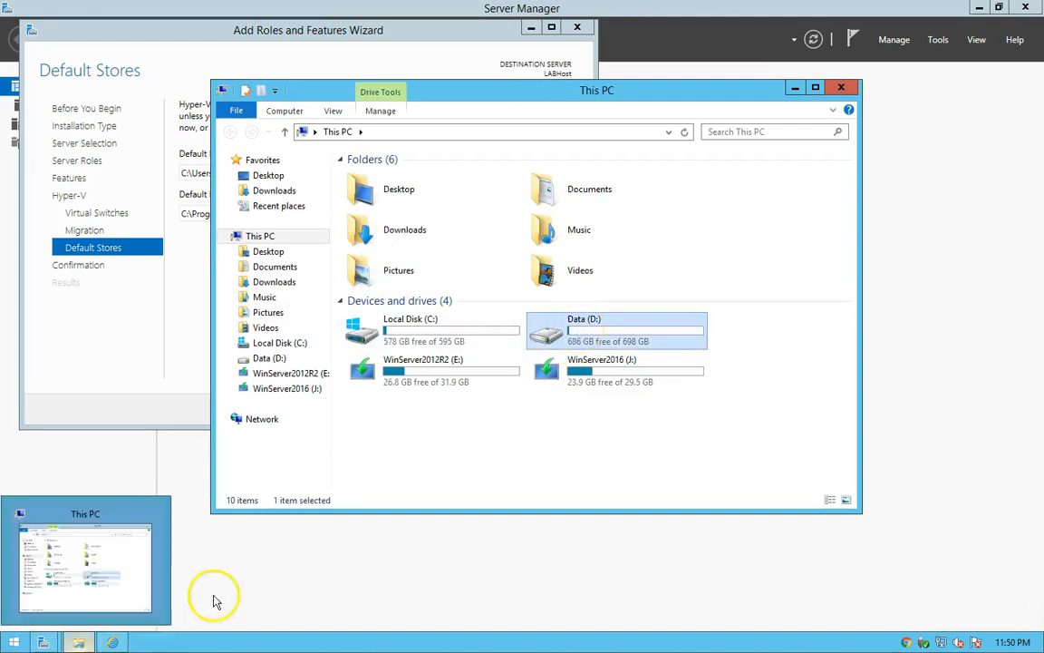
{"action": "double_click", "coordinate": [582, 336]}
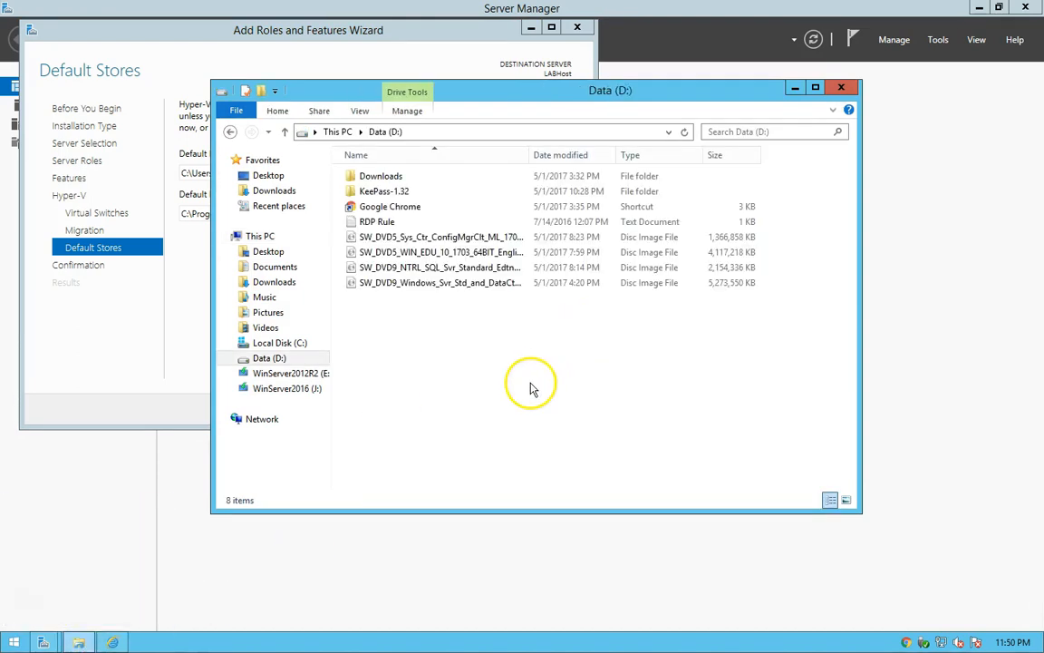
{"action": "right_click", "coordinate": [434, 374]}
{"action": "mouse_move", "coordinate": [571, 518]}
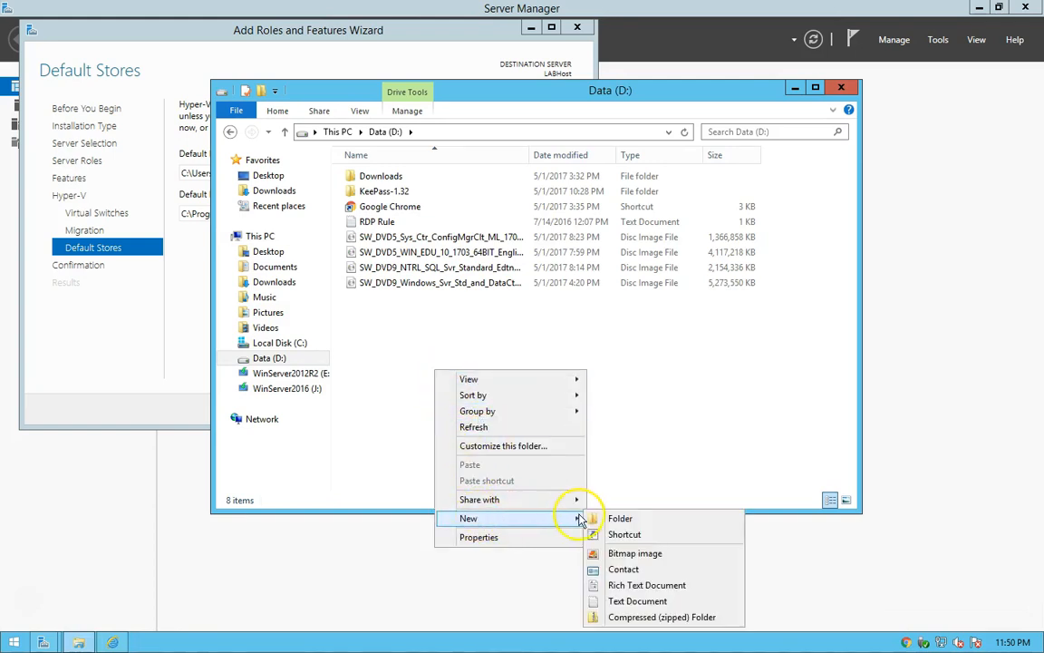
{"action": "left_click", "coordinate": [621, 521]}
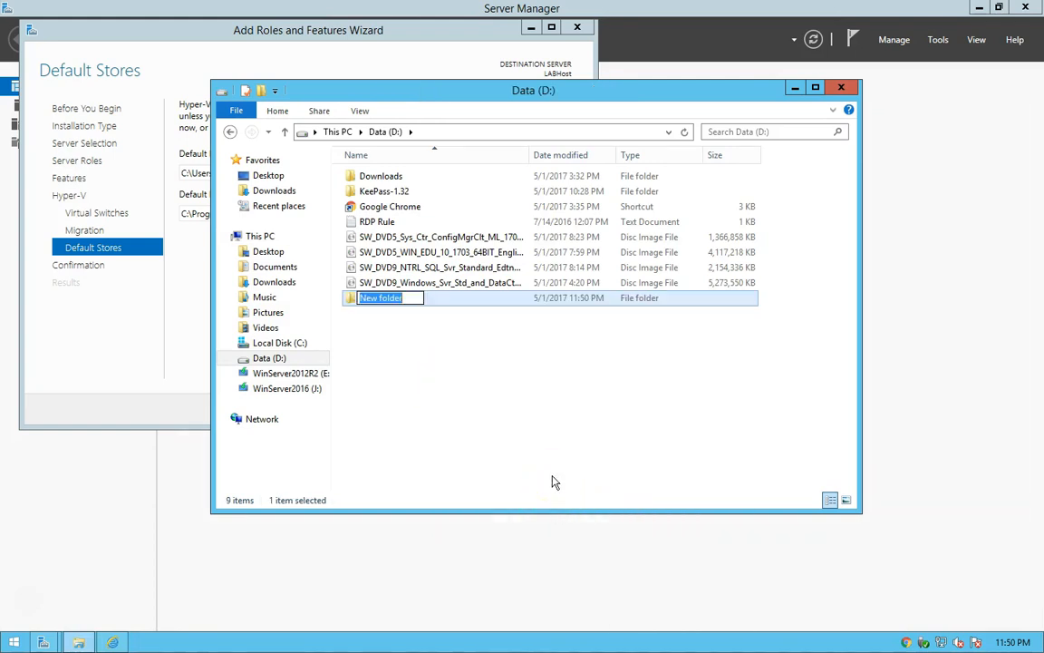
{"action": "type", "text": "Hyper"}
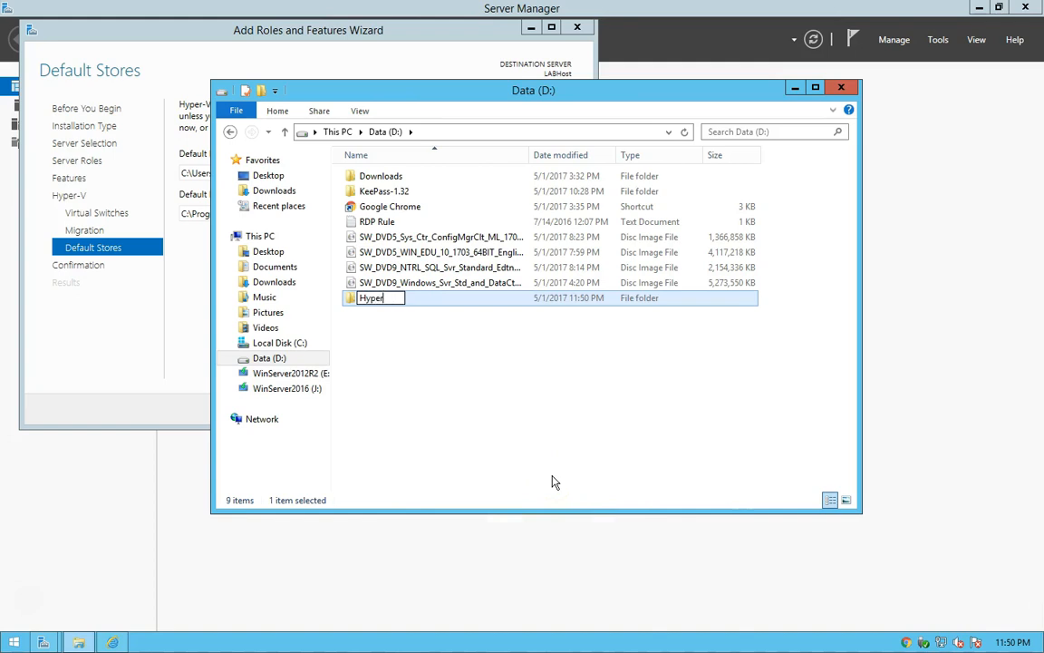
{"action": "left_click", "coordinate": [515, 371]}
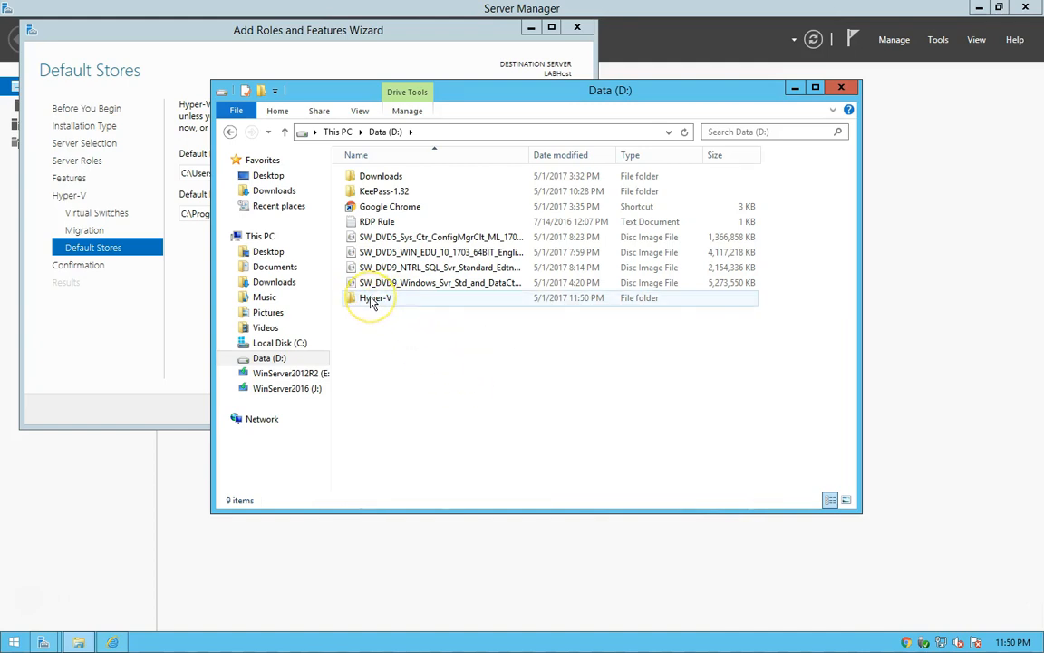
Open the Hyper-V folder, copy its path D:\Hyper-V and close File Explorer.
{"action": "double_click", "coordinate": [371, 302]}
{"action": "left_click", "coordinate": [437, 131]}
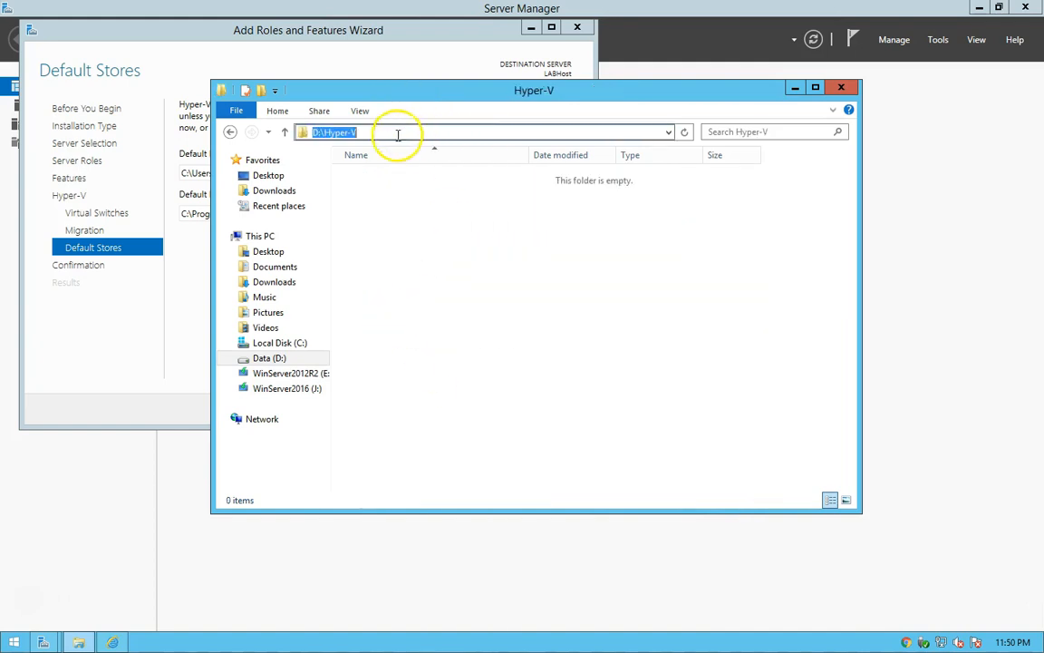
{"action": "right_click", "coordinate": [342, 133]}
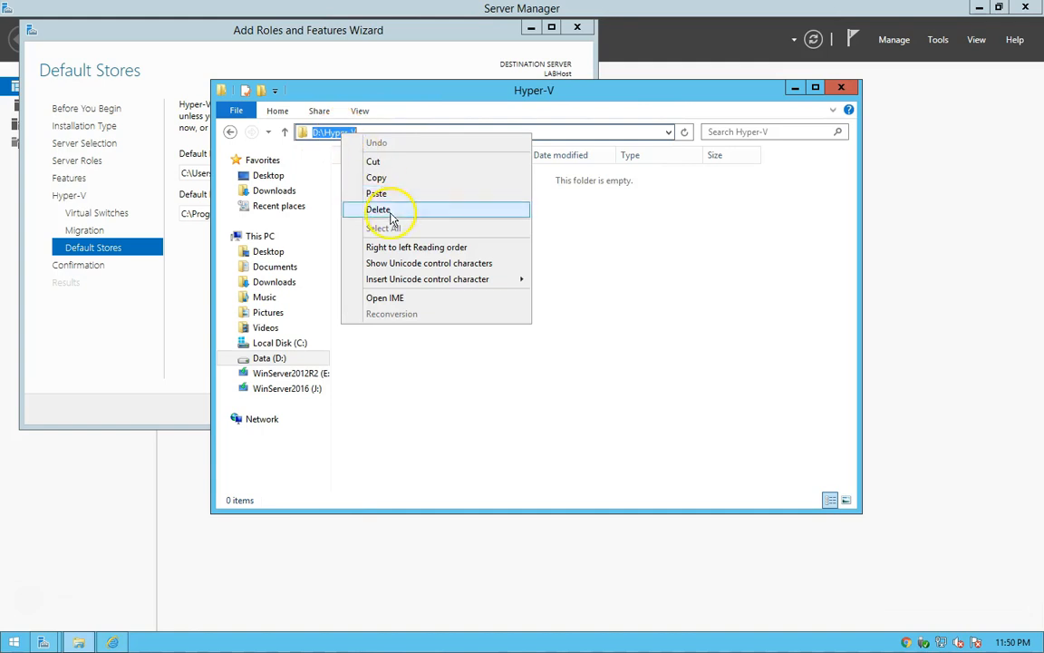
{"action": "left_click", "coordinate": [375, 178]}
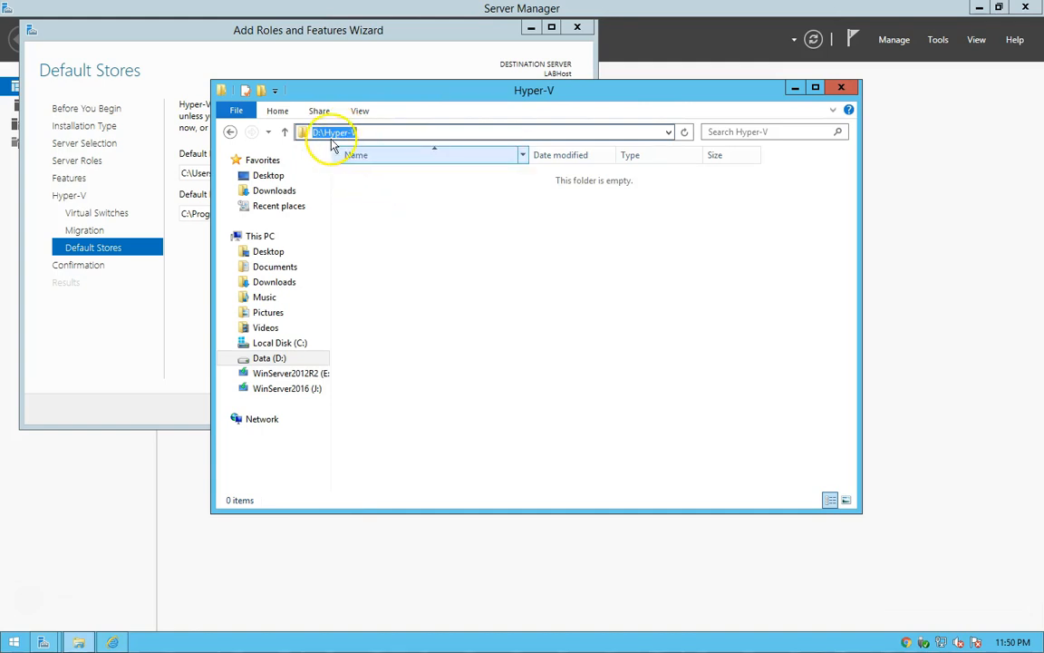
{"action": "left_click", "coordinate": [842, 88]}
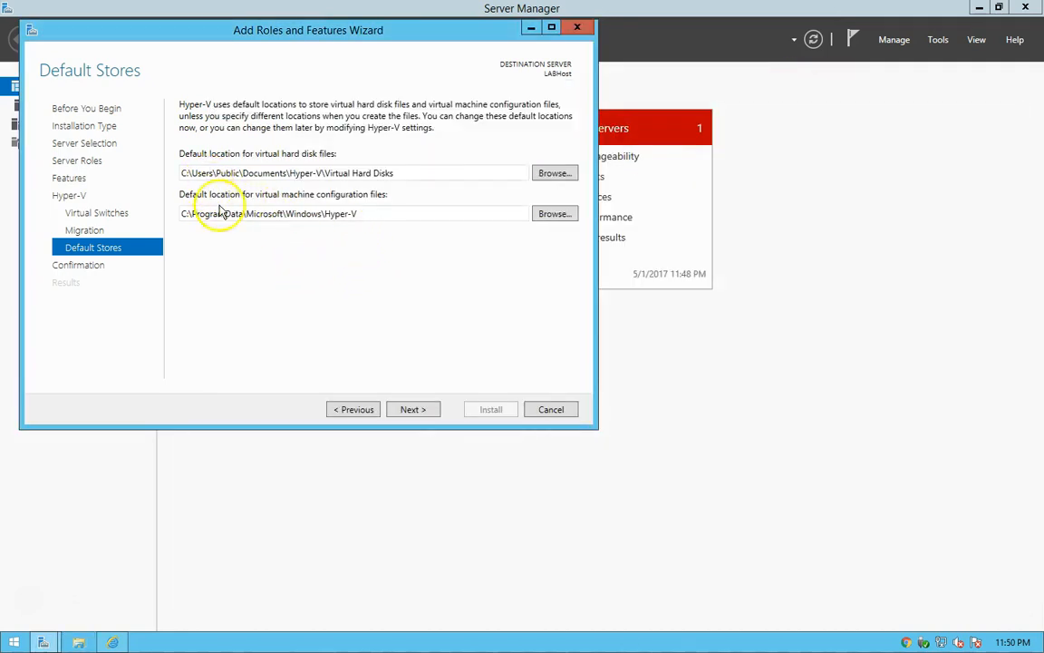
Set the default virtual hard disk location to D:\Hyper-V\Virtual Hard Disks and the configuration file location to D:\Hyper-V, and proceed to the confirmation.
{"action": "triple_click", "coordinate": [289, 174]}
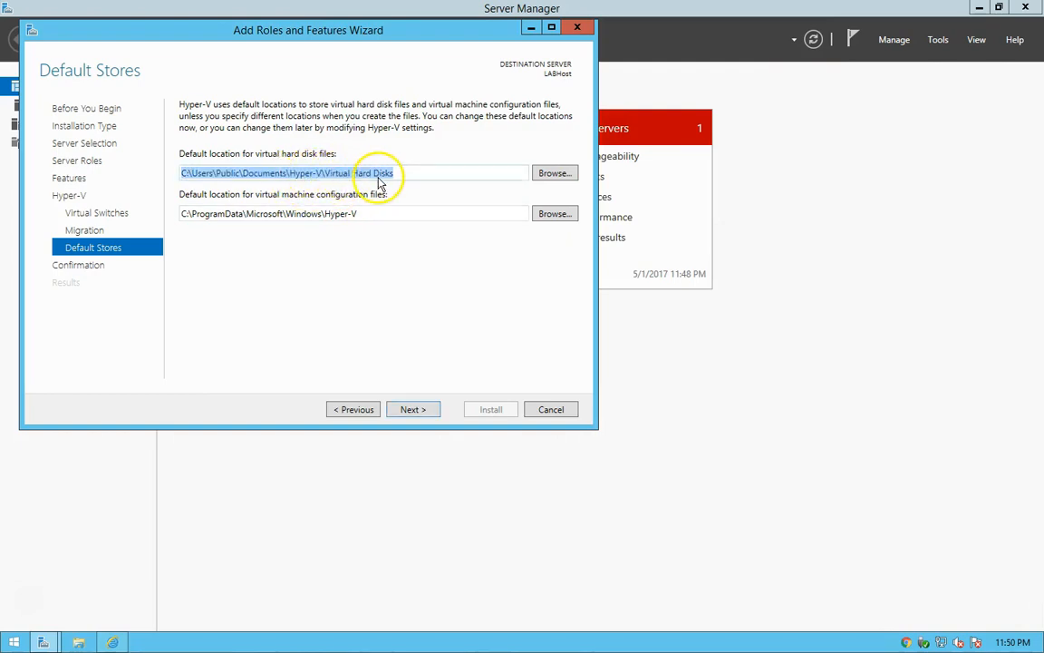
{"action": "left_click", "coordinate": [324, 173]}
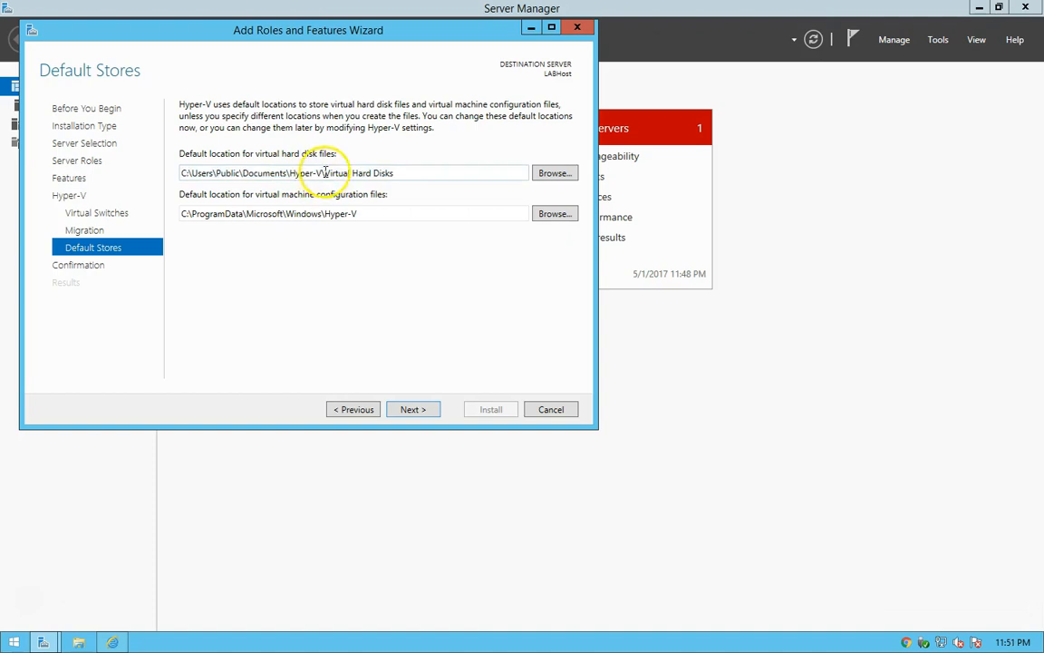
{"action": "left_click_drag", "start_coordinate": [325, 173], "coordinate": [164, 176]}
{"action": "key", "text": "ctrl+v"}
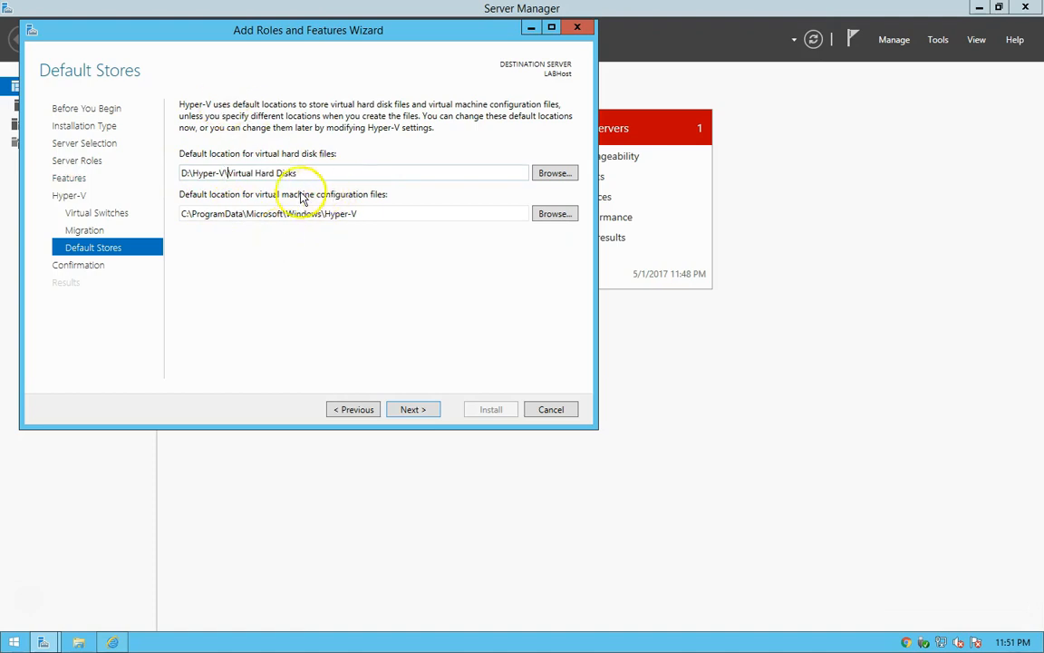
{"action": "left_click_drag", "start_coordinate": [373, 217], "coordinate": [158, 203]}
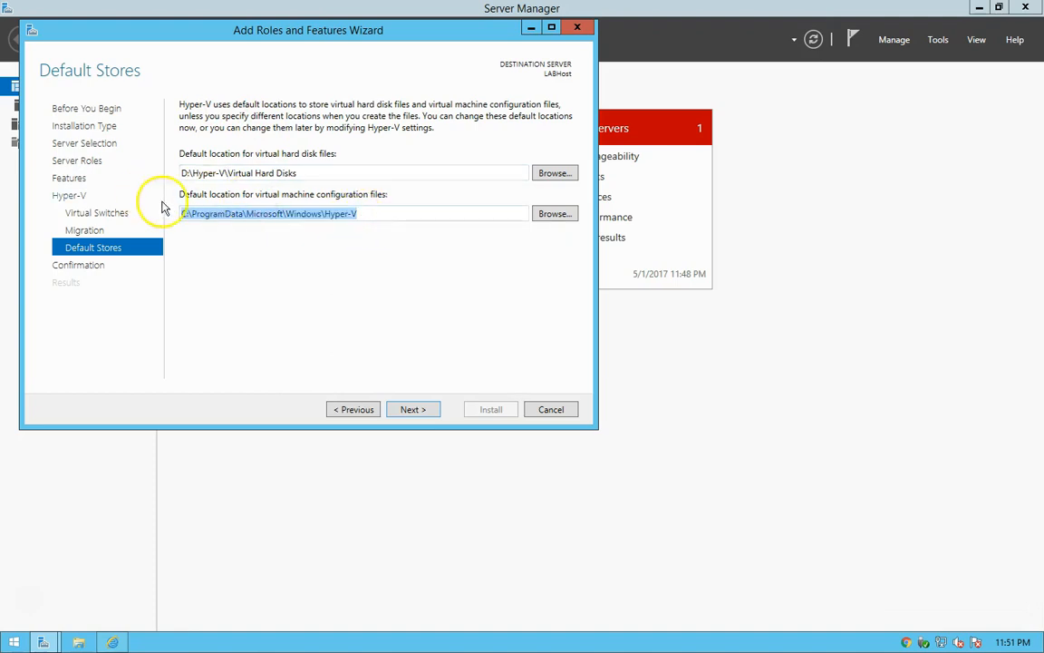
{"action": "right_click", "coordinate": [227, 216]}
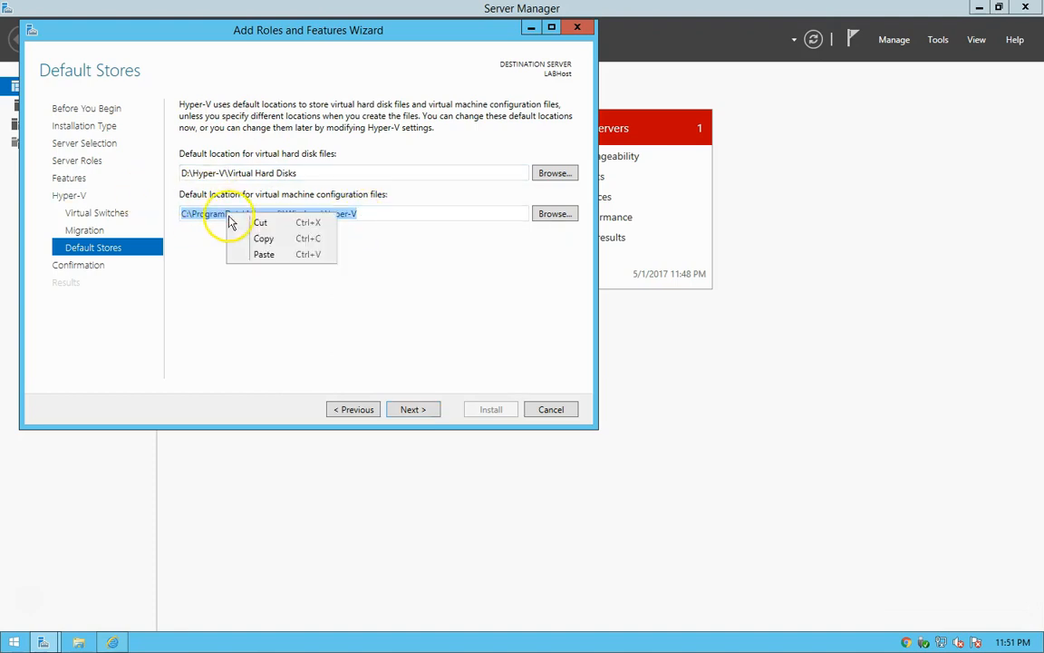
{"action": "left_click", "coordinate": [259, 258]}
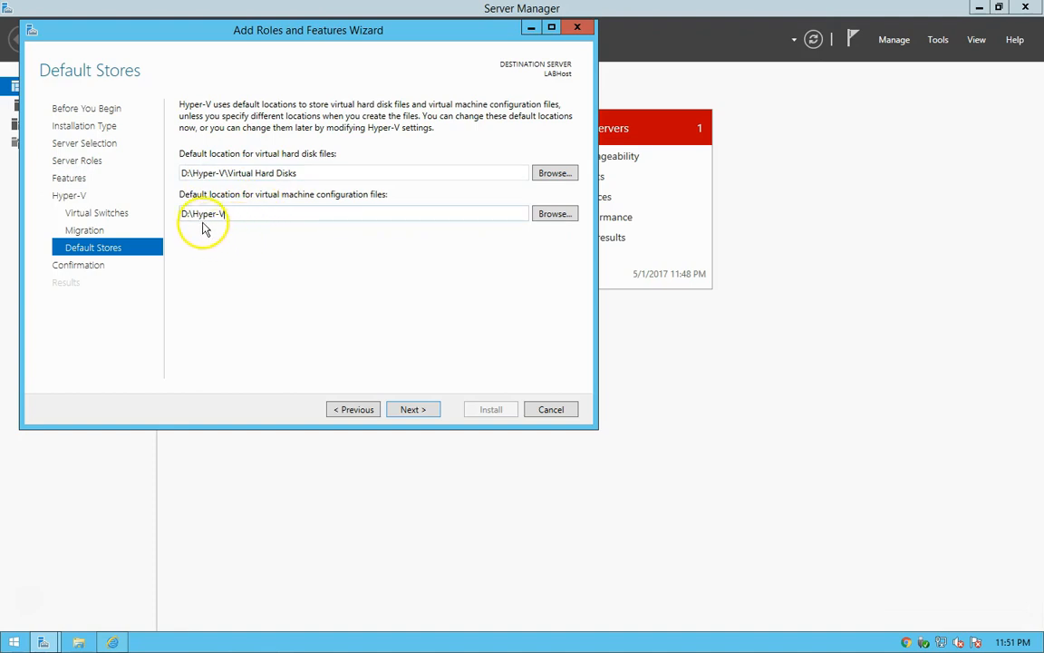
{"action": "left_click", "coordinate": [413, 410]}
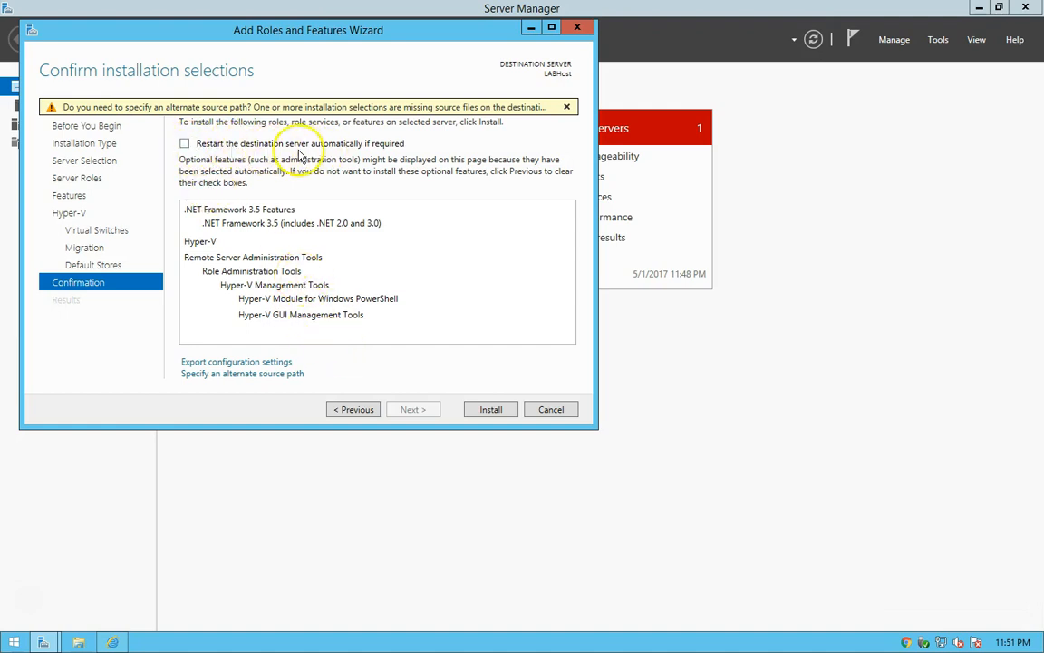
Allow the destination server to restart automatically if the installation requires it.
{"action": "left_click", "coordinate": [184, 144]}
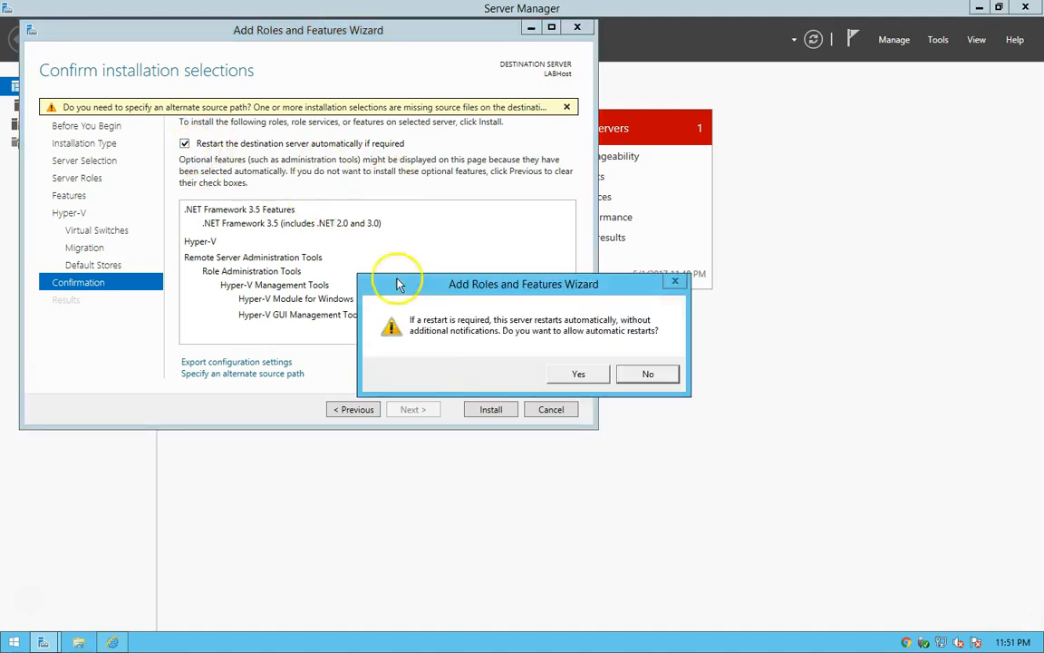
{"action": "left_click", "coordinate": [577, 375]}
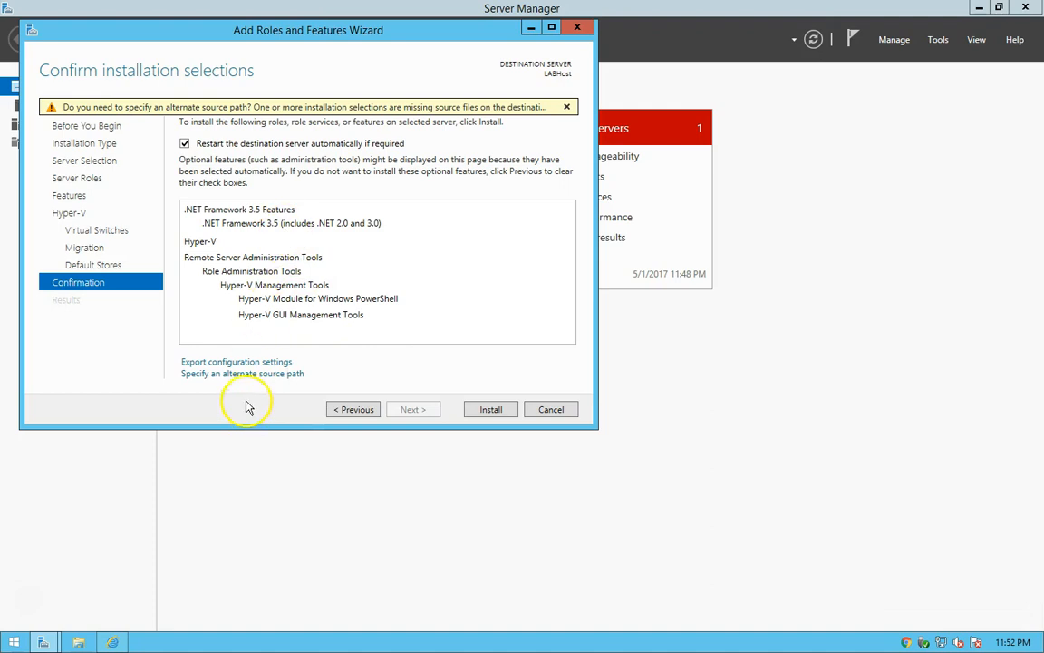
Start specifying an alternate source path, copy the path E:\sources\sxs from the WinServer2012R2 (E:) drive in File Explorer and close File Explorer.
{"action": "left_click", "coordinate": [234, 373]}
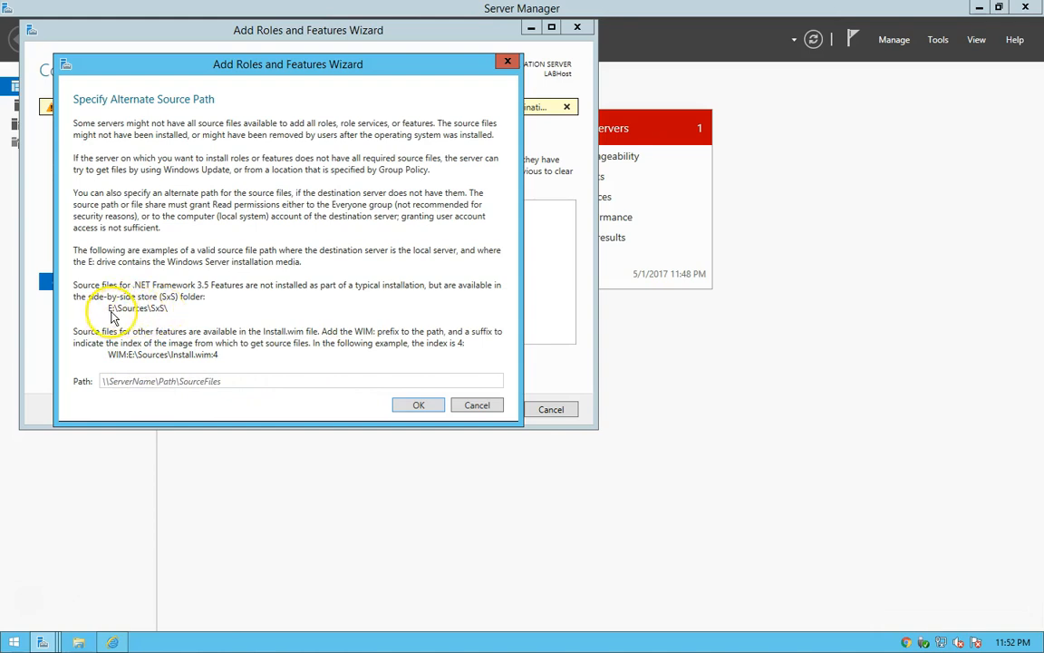
{"action": "left_click", "coordinate": [79, 642]}
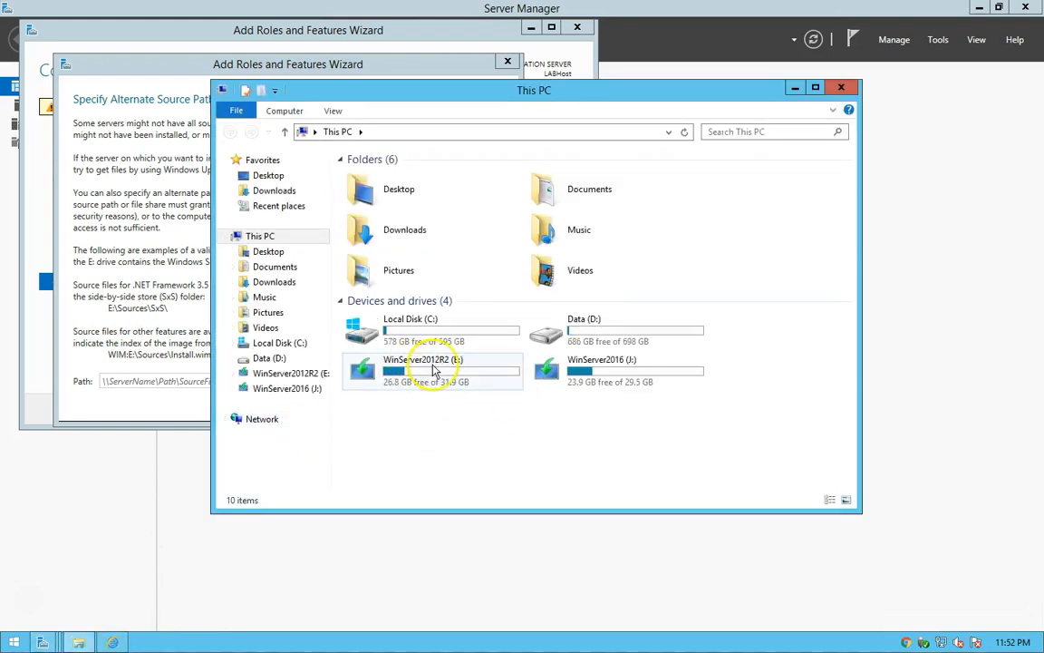
{"action": "double_click", "coordinate": [436, 370]}
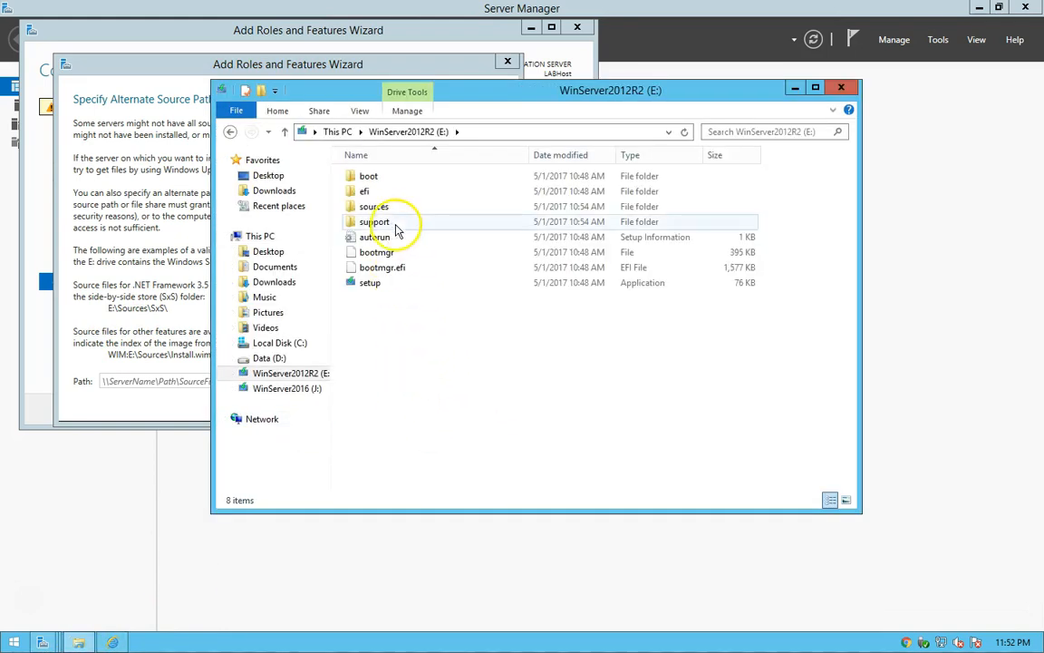
{"action": "double_click", "coordinate": [376, 208]}
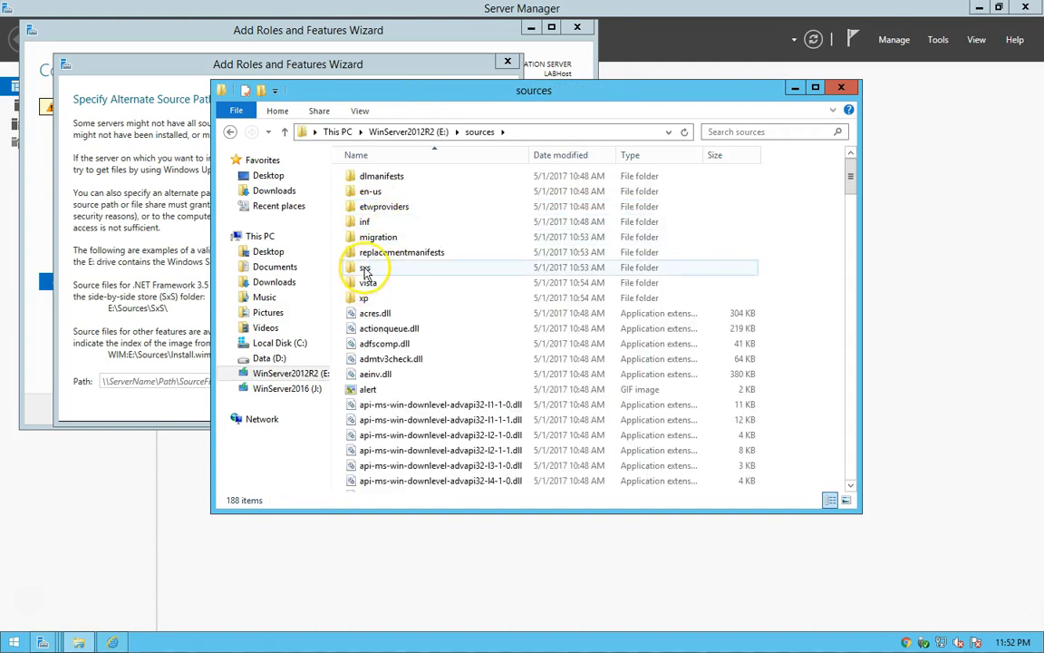
{"action": "double_click", "coordinate": [365, 269]}
{"action": "left_click", "coordinate": [547, 134]}
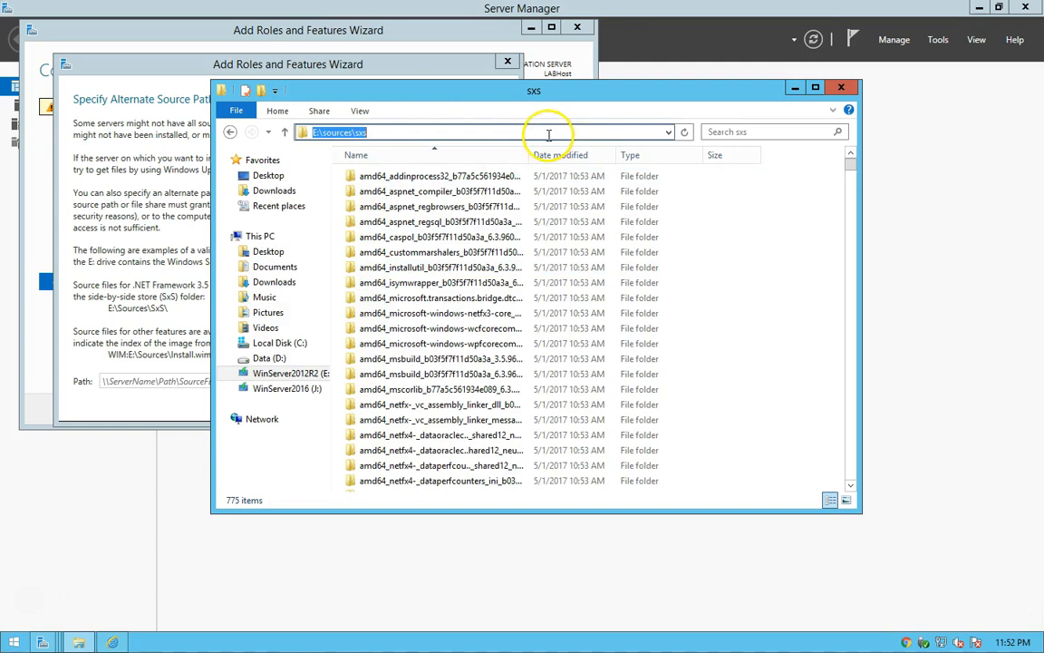
{"action": "right_click", "coordinate": [355, 133]}
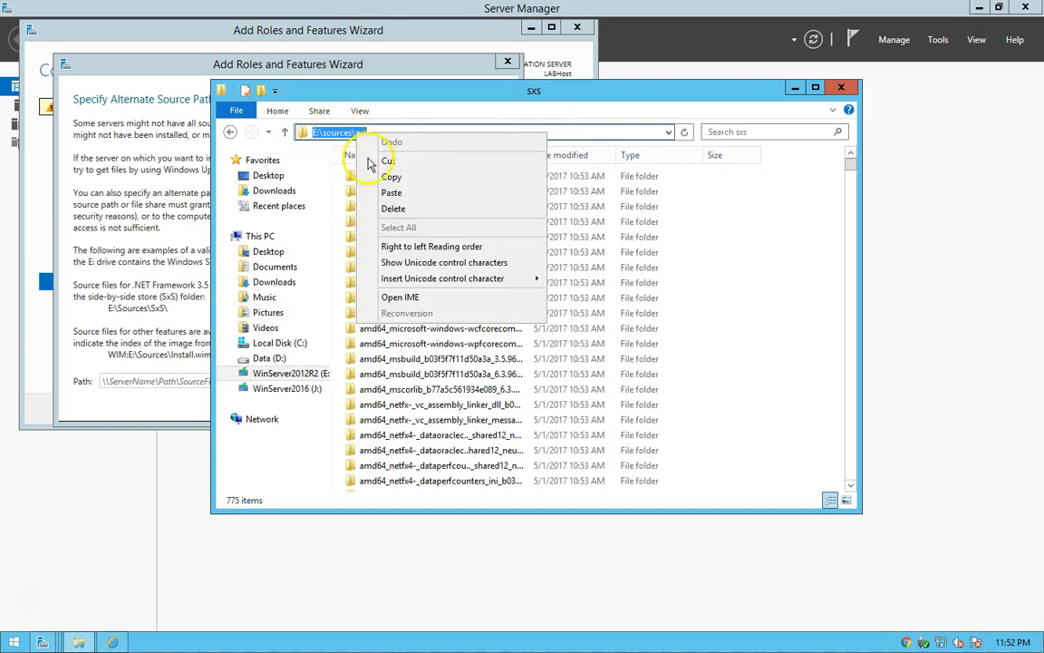
{"action": "left_click", "coordinate": [390, 177]}
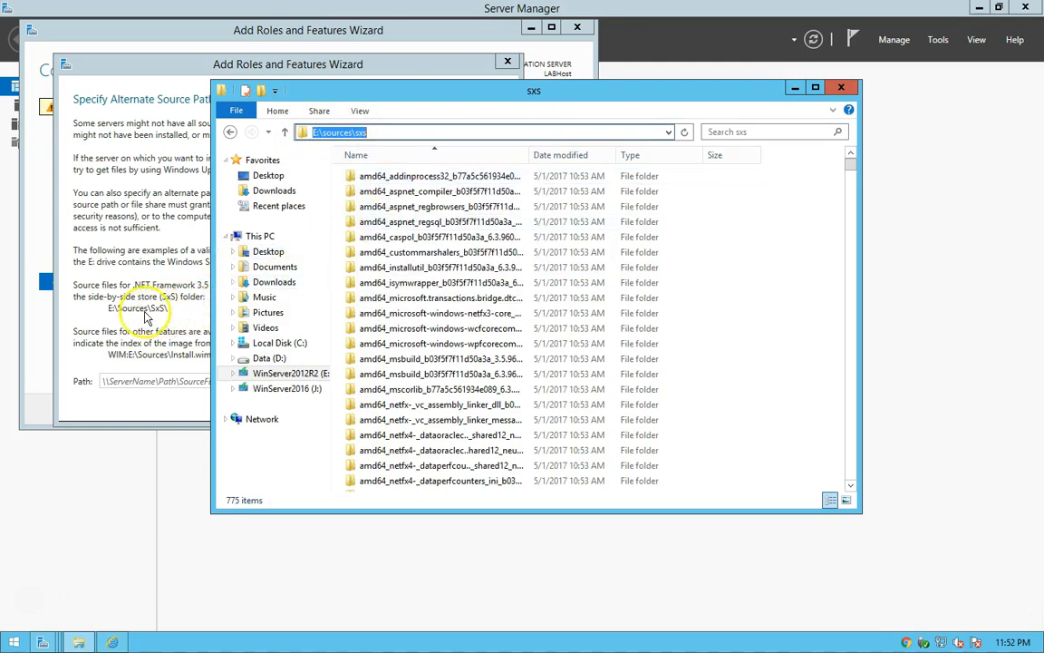
{"action": "left_click", "coordinate": [841, 88]}
Set the alternate source path for the feature files to E:\sources\sxs and confirm it.
{"action": "right_click", "coordinate": [190, 382]}
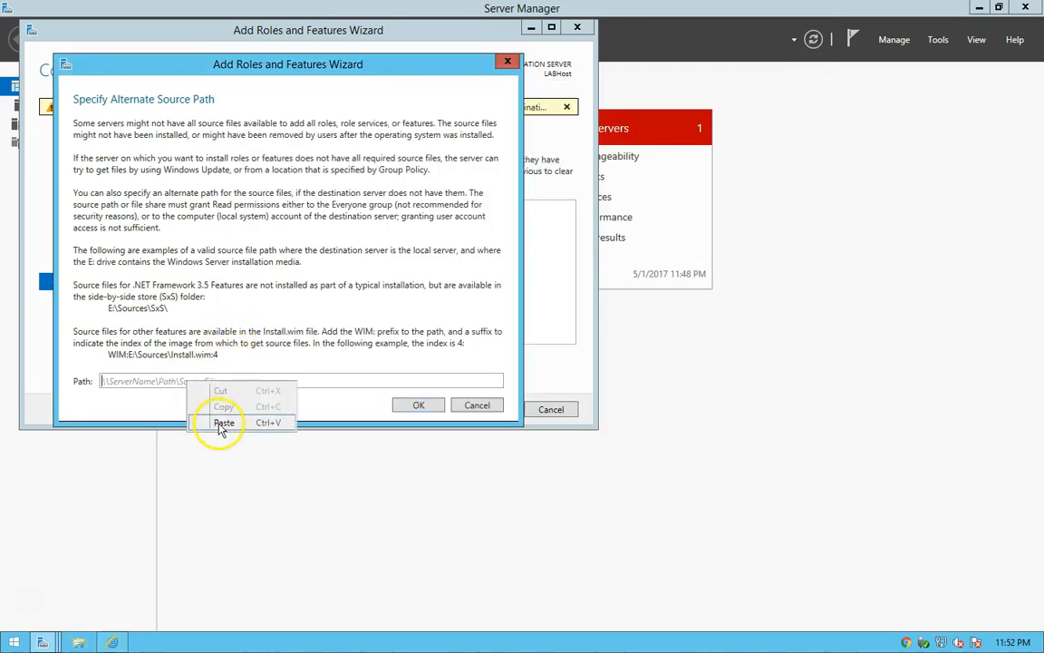
{"action": "left_click", "coordinate": [223, 424]}
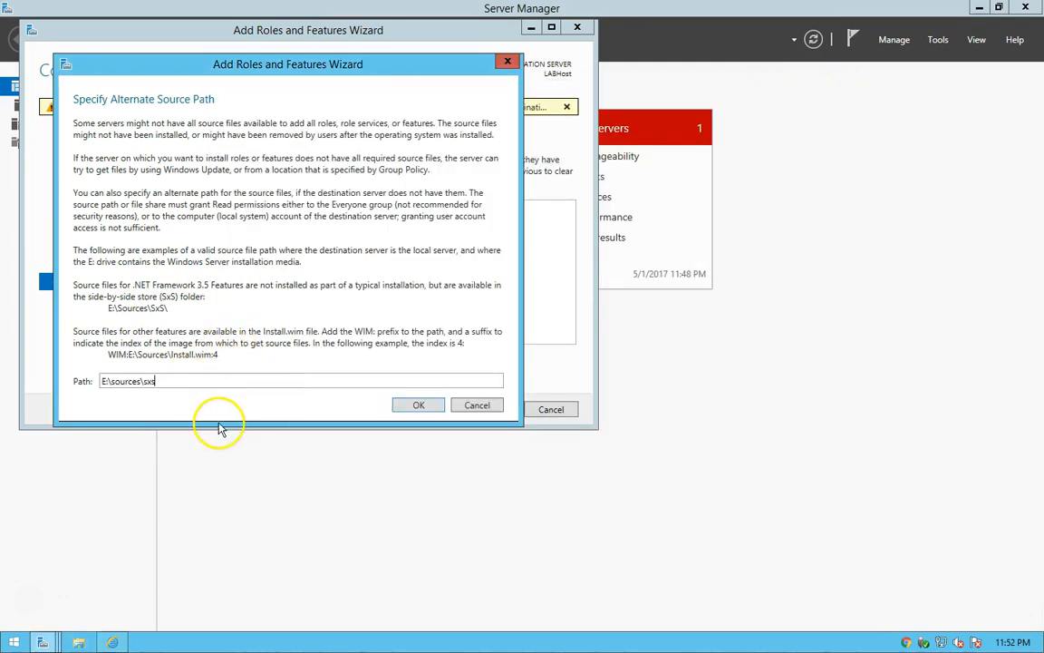
{"action": "left_click", "coordinate": [418, 408]}
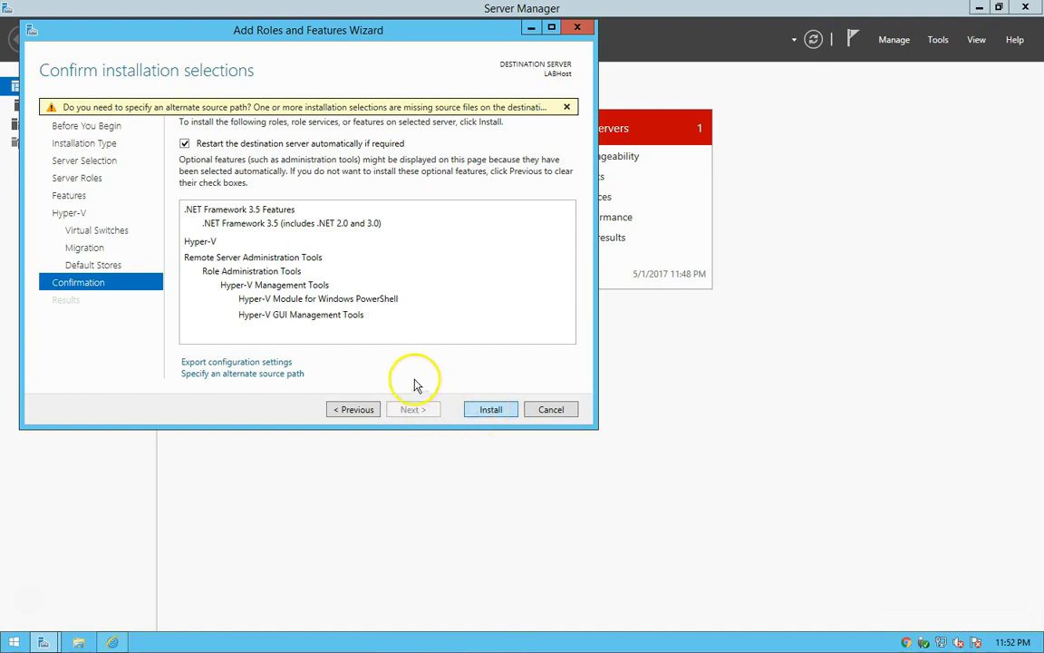
Install the selected Hyper-V role and .NET Framework 3.5 features, and close the wizard once the installation is complete.
{"action": "left_click", "coordinate": [490, 409]}
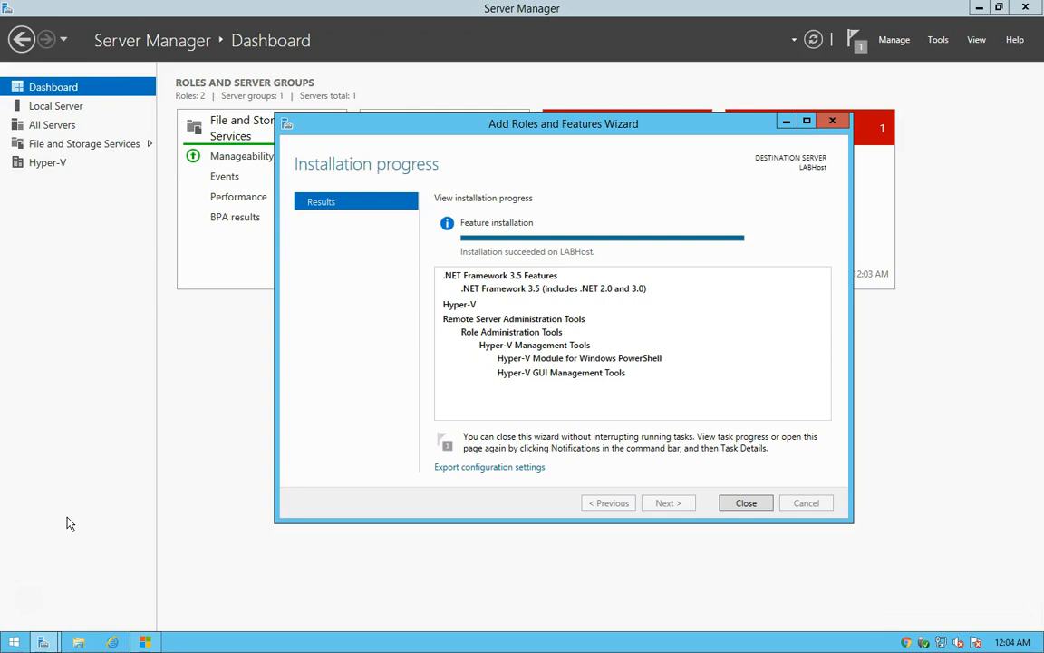
{"action": "left_click", "coordinate": [10, 534]}
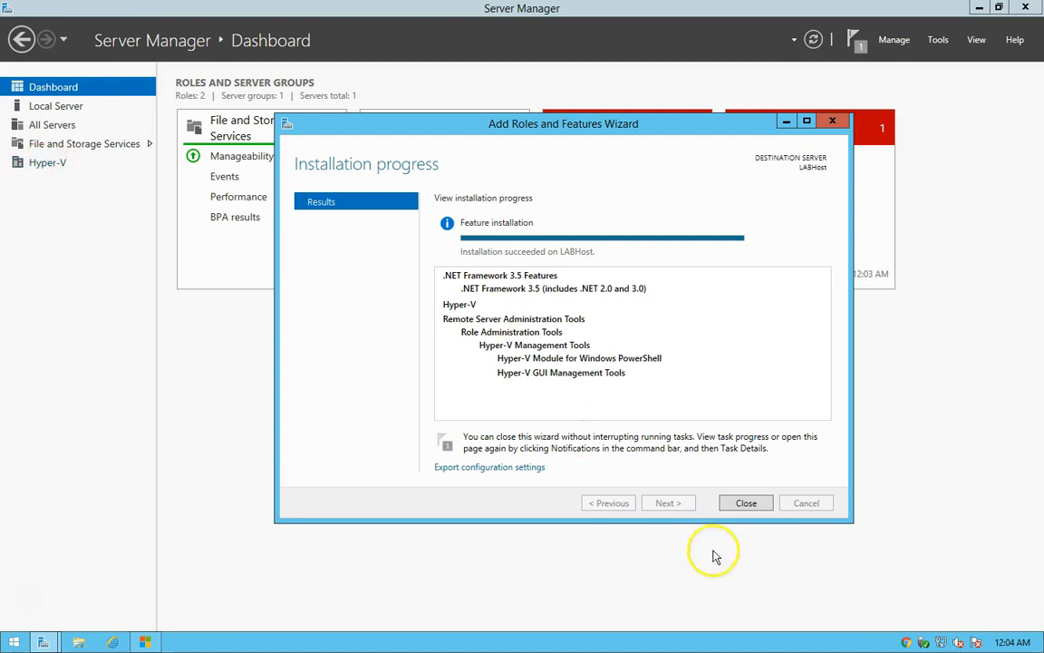
{"action": "left_click", "coordinate": [745, 503]}
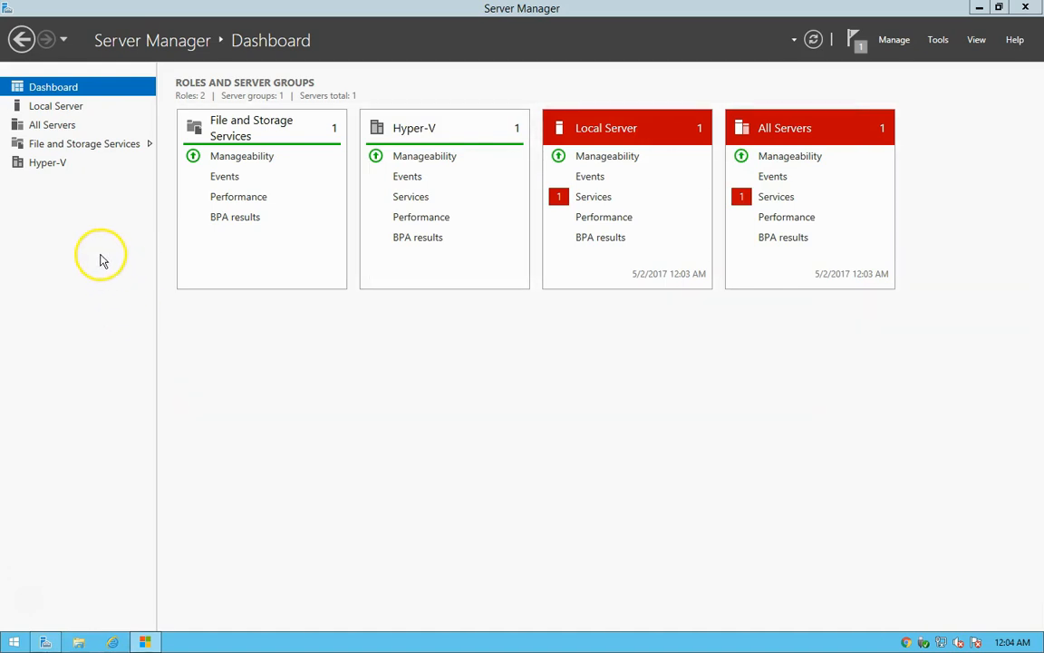
Open Hyper-V Manager from the Administrative Tools folder.
{"action": "left_click", "coordinate": [938, 39]}
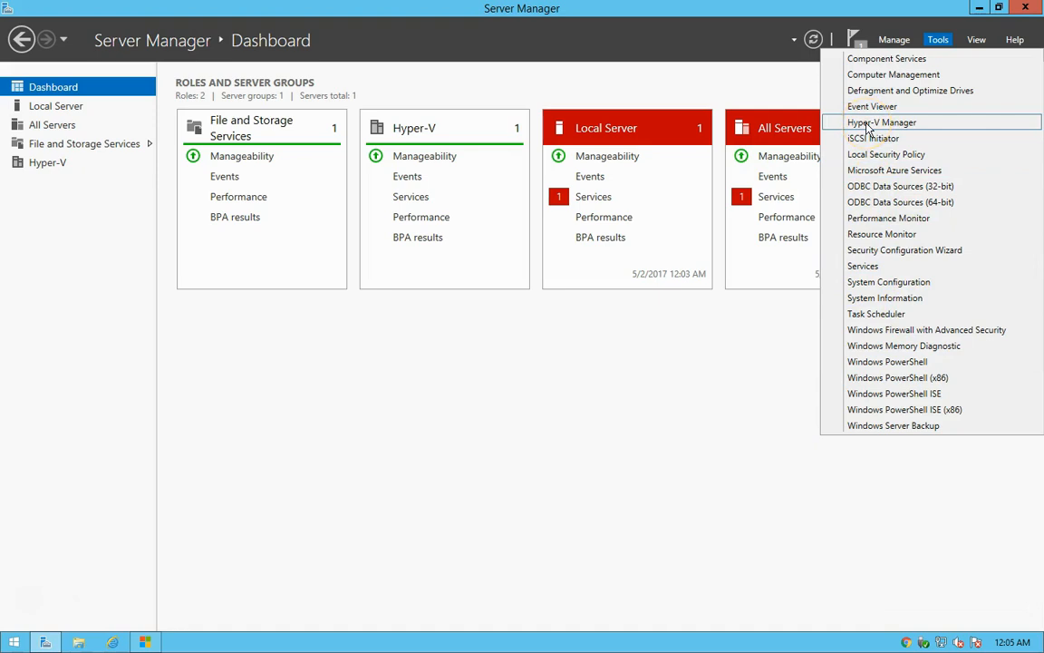
{"action": "left_click", "coordinate": [13, 641]}
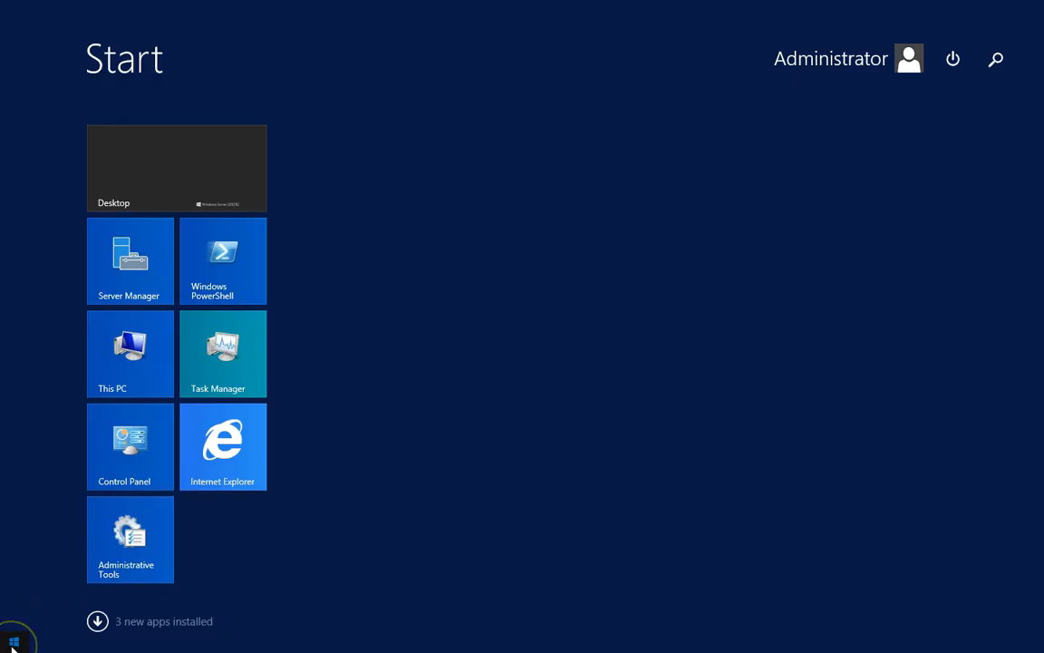
{"action": "left_click", "coordinate": [125, 562]}
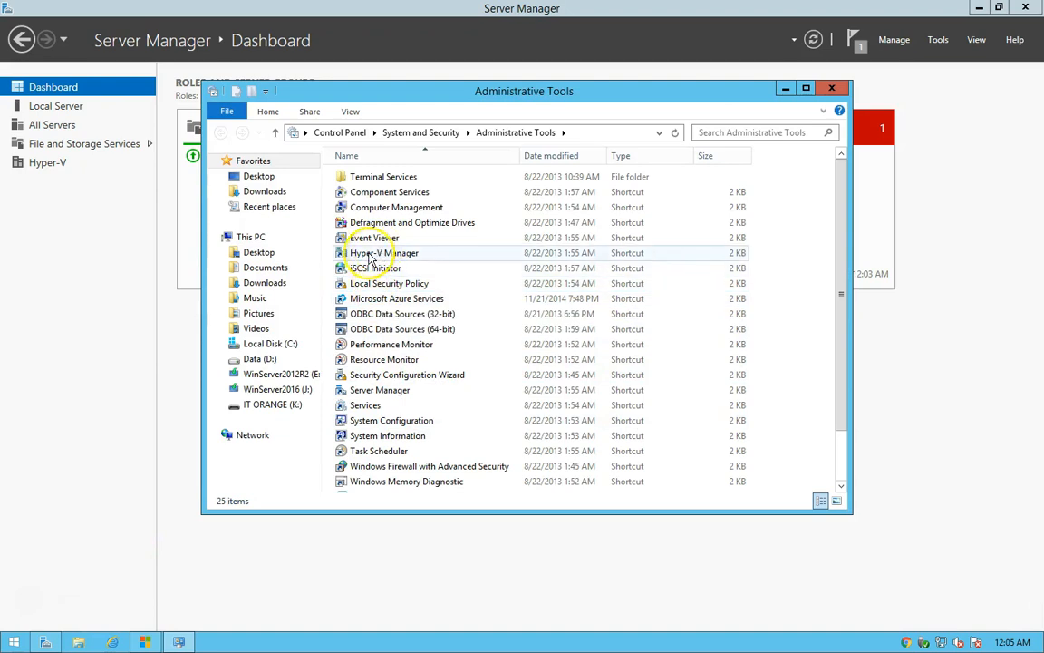
{"action": "left_click", "coordinate": [372, 260]}
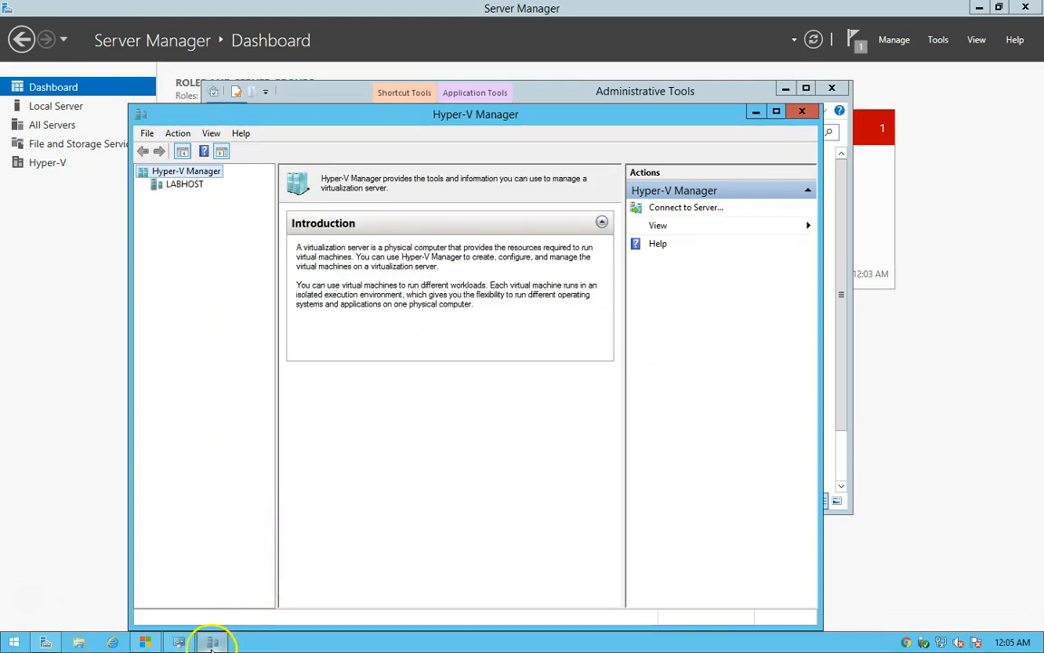
Pin Hyper-V Manager to the taskbar directly after Server Manager, and close the Hyper-V Manager and Administrative Tools windows.
{"action": "right_click", "coordinate": [211, 642]}
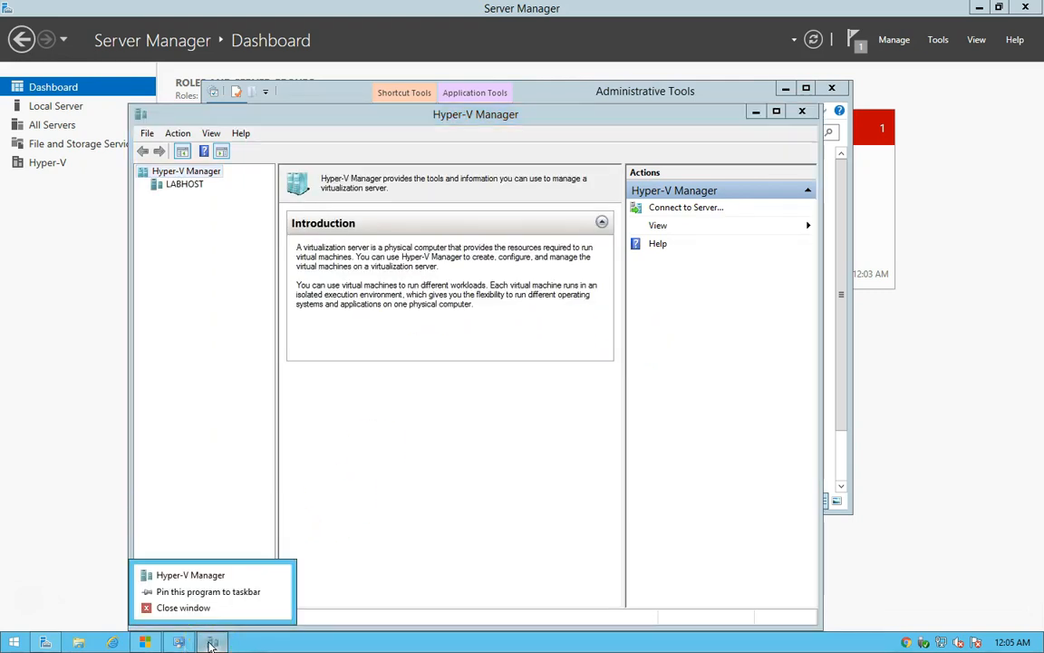
{"action": "left_click", "coordinate": [171, 592]}
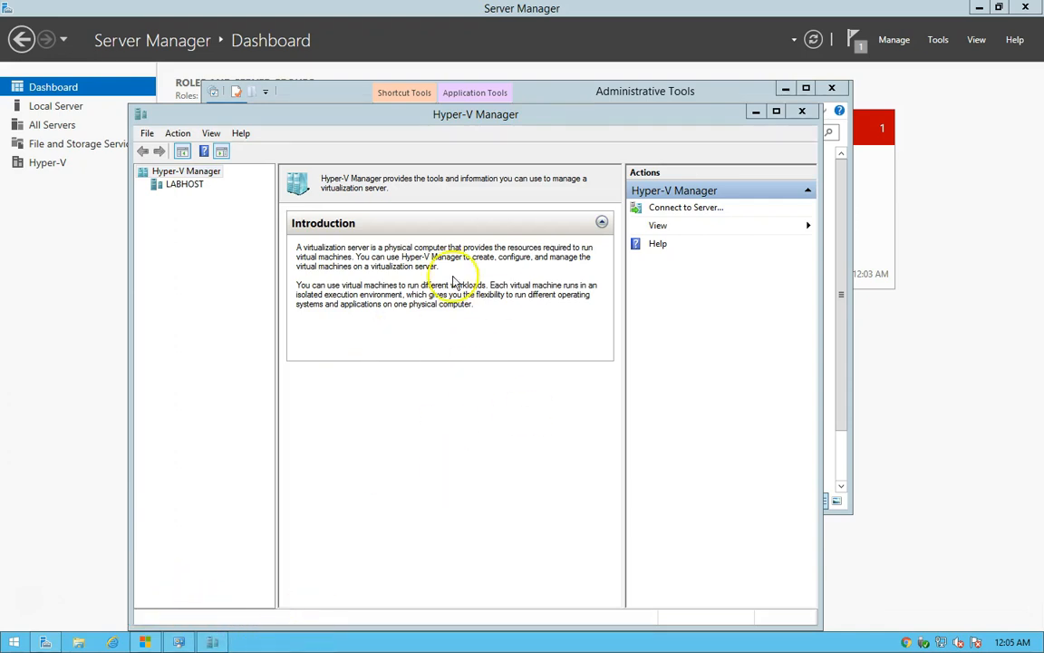
{"action": "left_click_drag", "start_coordinate": [210, 639], "coordinate": [82, 641]}
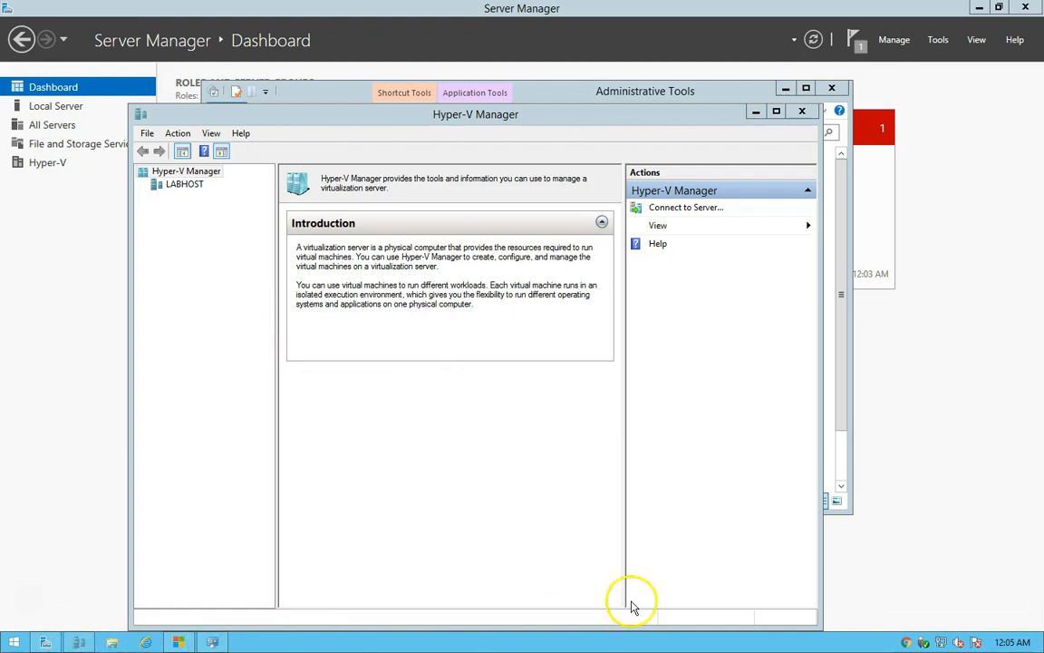
{"action": "left_click", "coordinate": [806, 111]}
{"action": "left_click", "coordinate": [832, 88]}
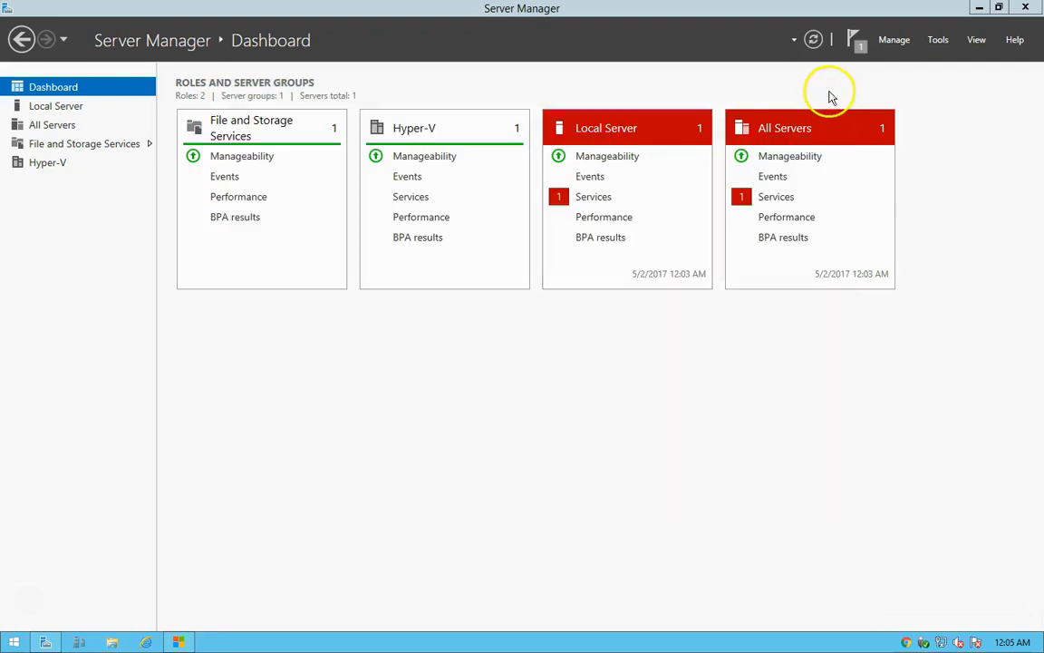
Dismiss the feature installation notification and close Server Manager.
{"action": "left_click", "coordinate": [853, 39]}
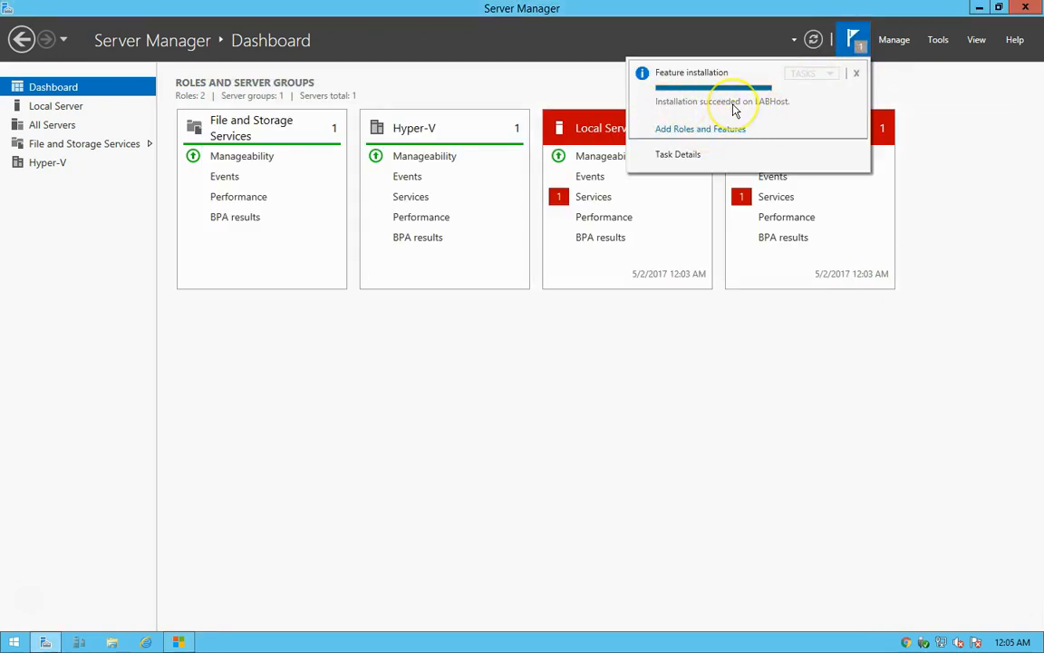
{"action": "left_click", "coordinate": [856, 72]}
{"action": "left_click", "coordinate": [1033, 10]}
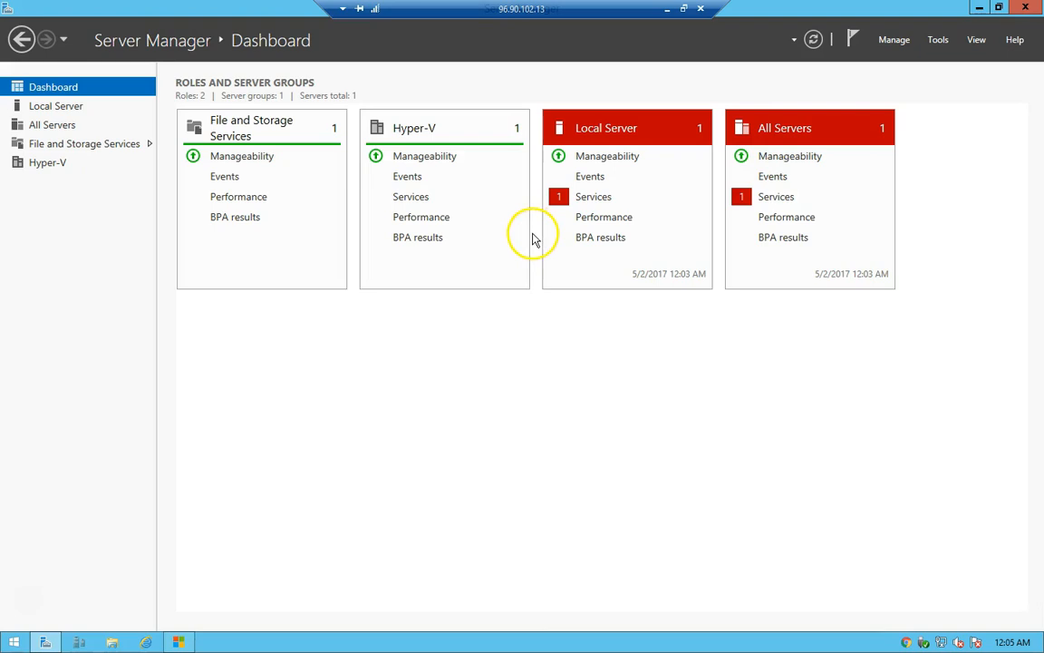
{"action": "left_click", "coordinate": [1025, 9]}
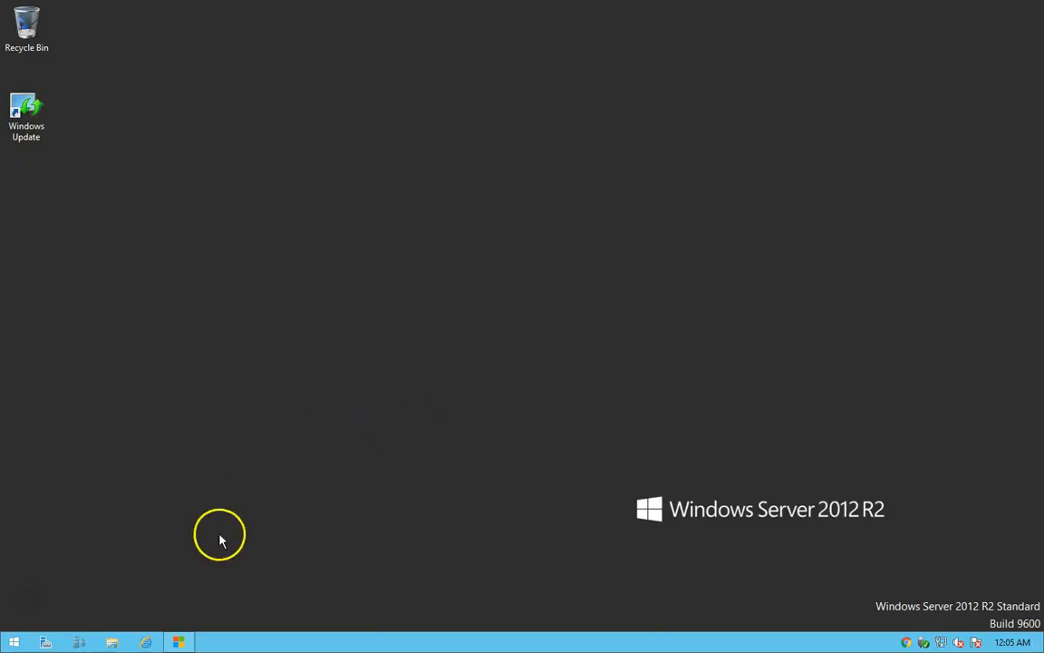
Switch to Hyper-V Manager, view the LABHOST server's management window maximized, and close it.
{"action": "left_click", "coordinate": [76, 642]}
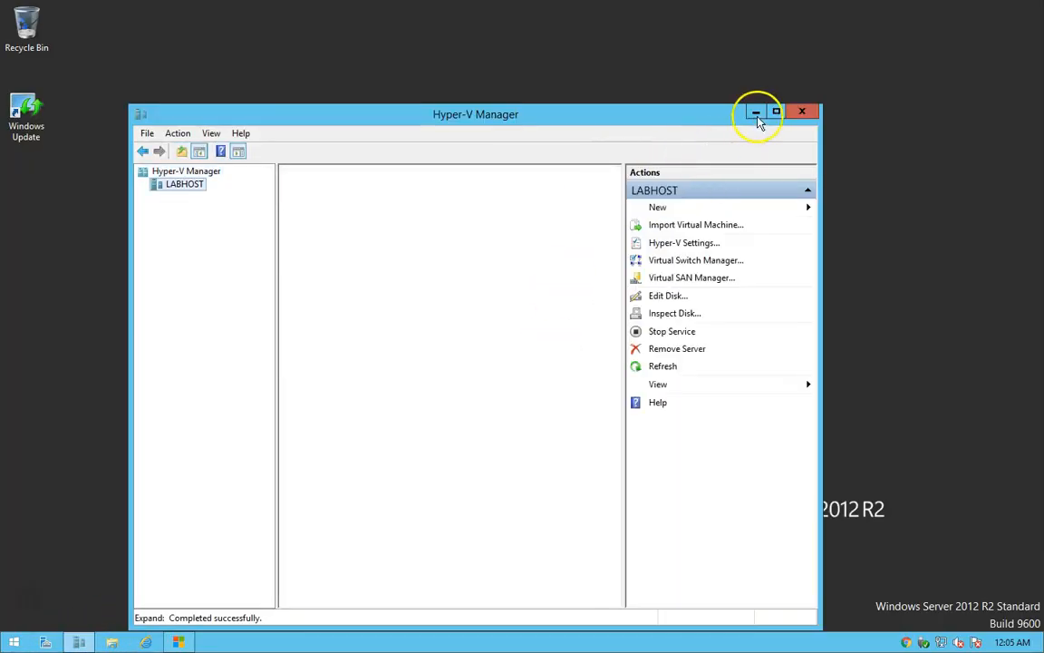
{"action": "left_click", "coordinate": [776, 110]}
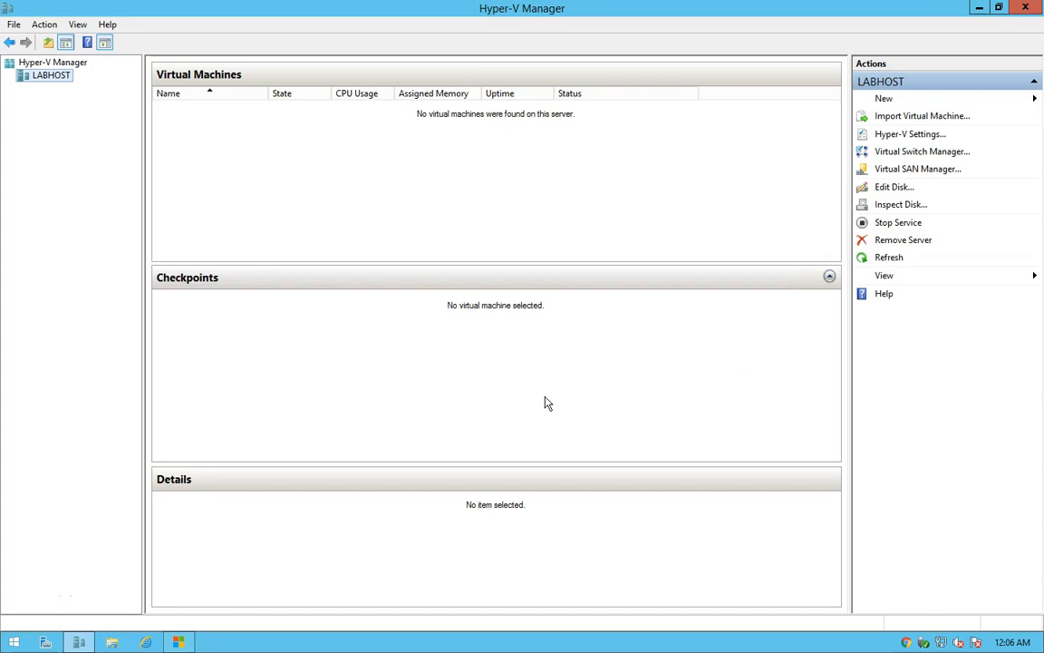
{"action": "left_click", "coordinate": [1026, 8]}
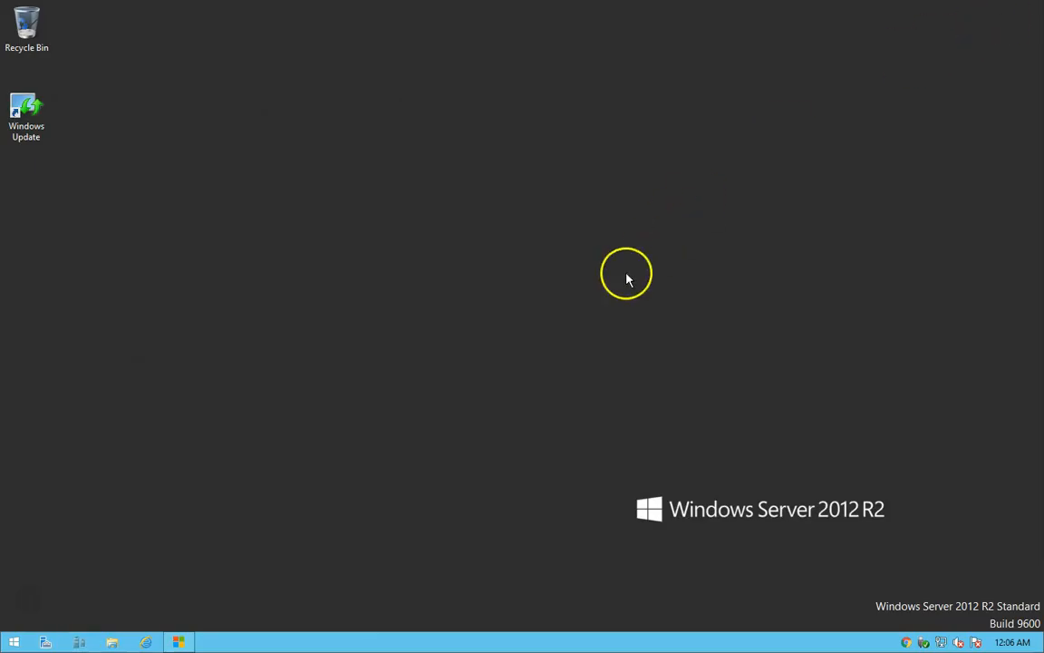
Switch to File Explorer, review the disc image files on the Data (D:) drive with the Name column widened, and close the window.
{"action": "left_click", "coordinate": [112, 642]}
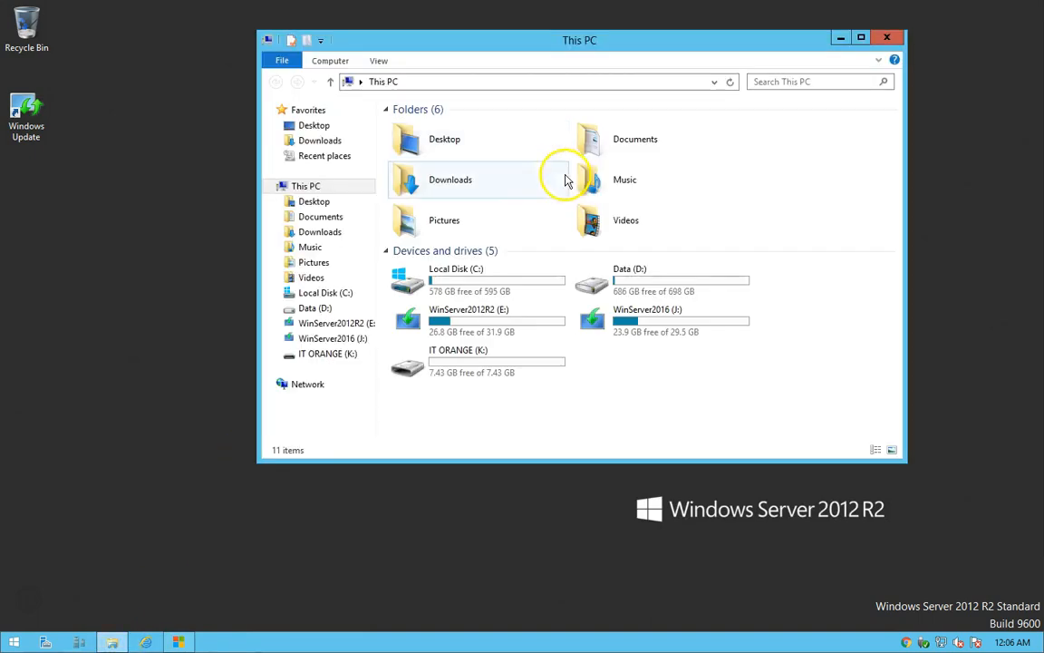
{"action": "double_click", "coordinate": [644, 271]}
{"action": "left_click", "coordinate": [415, 207]}
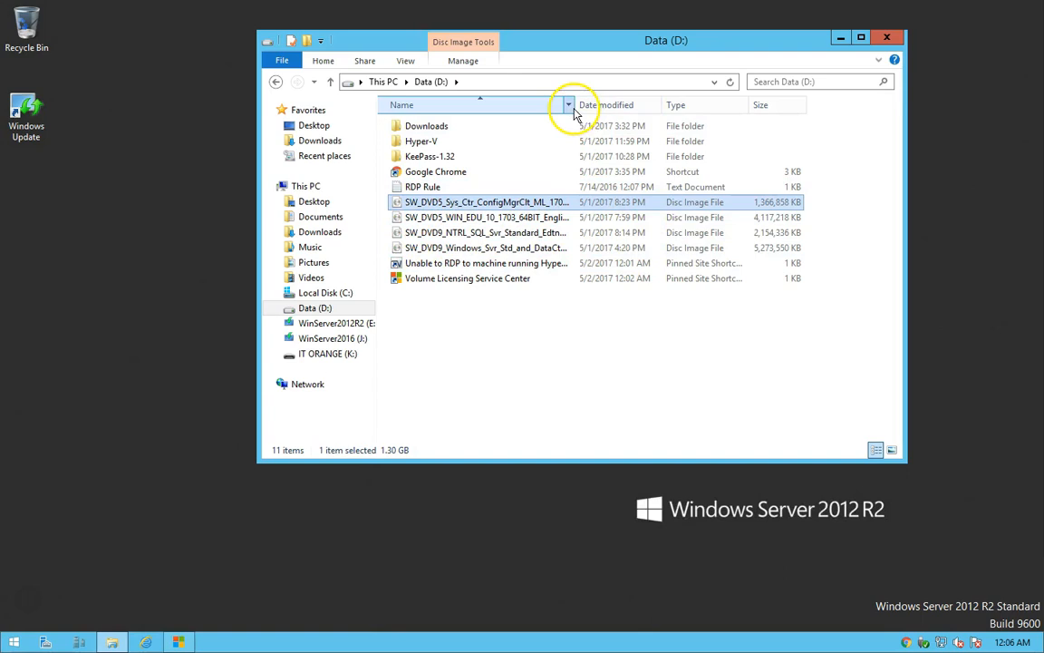
{"action": "left_click_drag", "start_coordinate": [573, 105], "coordinate": [674, 106]}
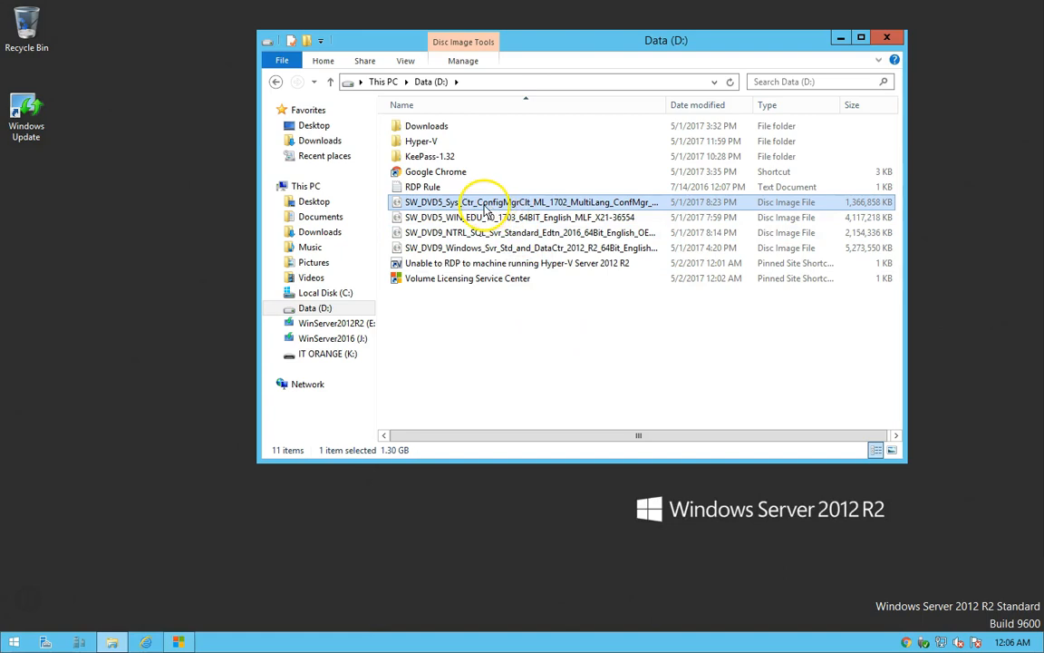
{"action": "left_click", "coordinate": [535, 352]}
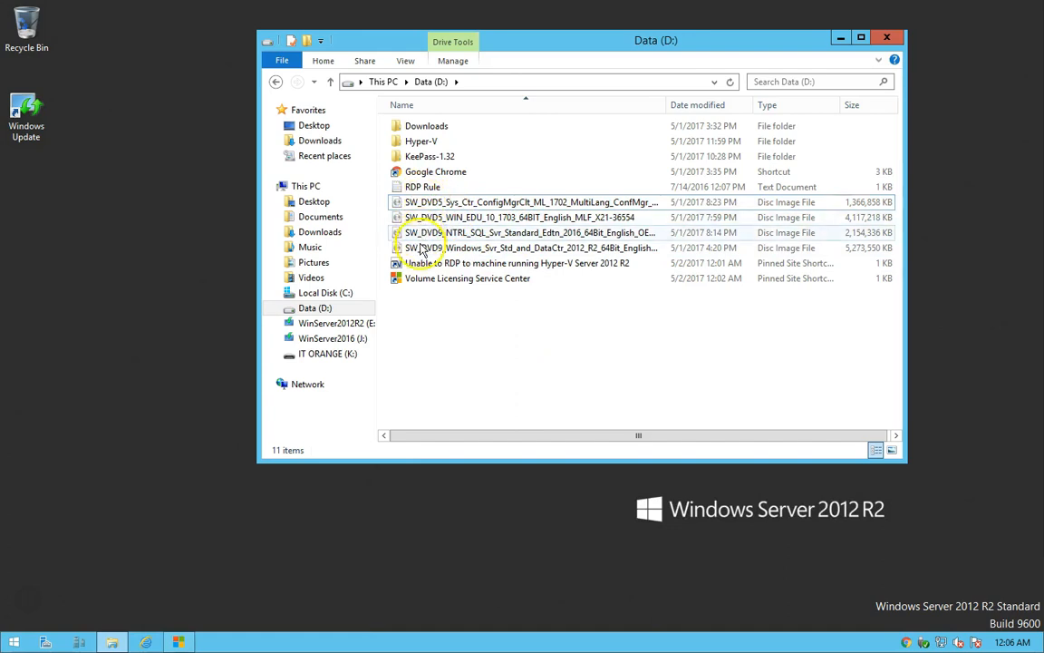
{"action": "left_click", "coordinate": [887, 37]}
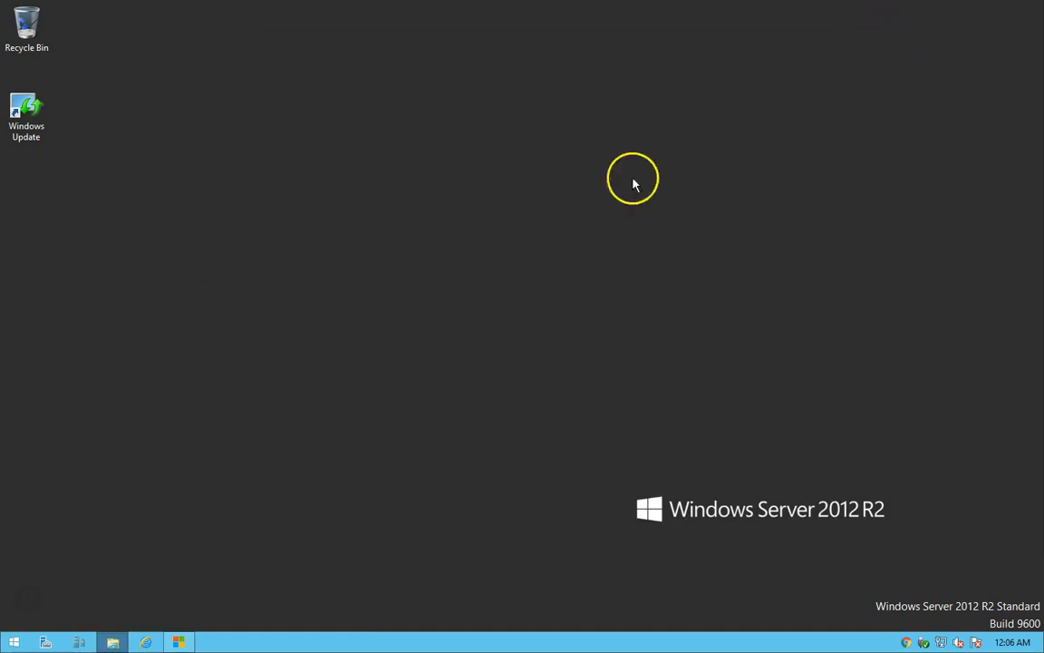
Switch to Internet Explorer, view the Microsoft Volume Licensing Service Center page and close the browser.
{"action": "left_click", "coordinate": [181, 640]}
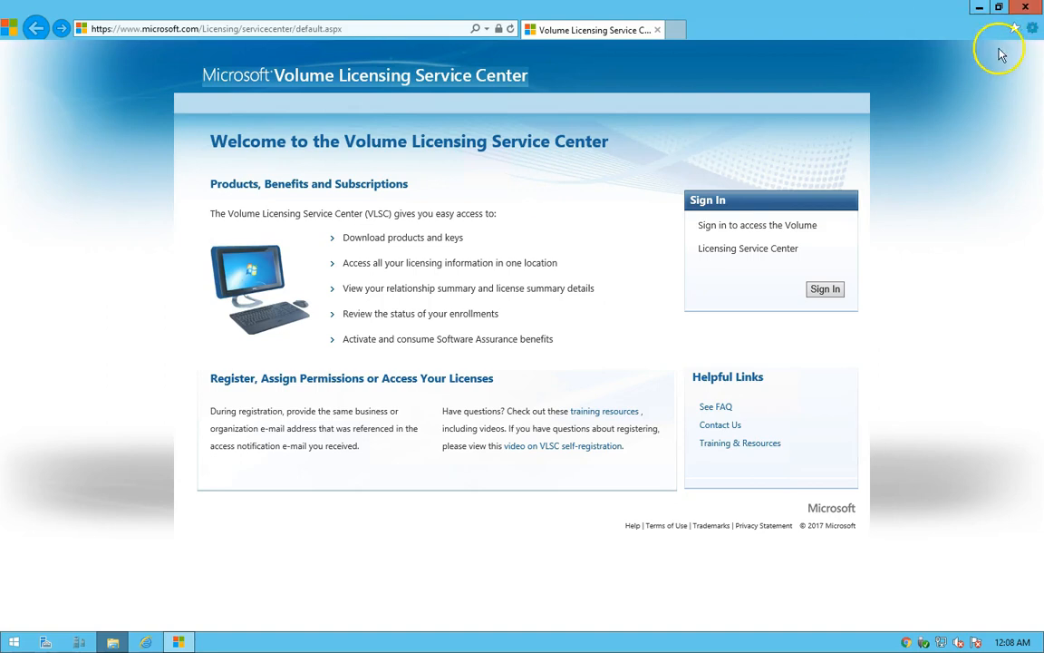
{"action": "left_click", "coordinate": [1025, 10]}
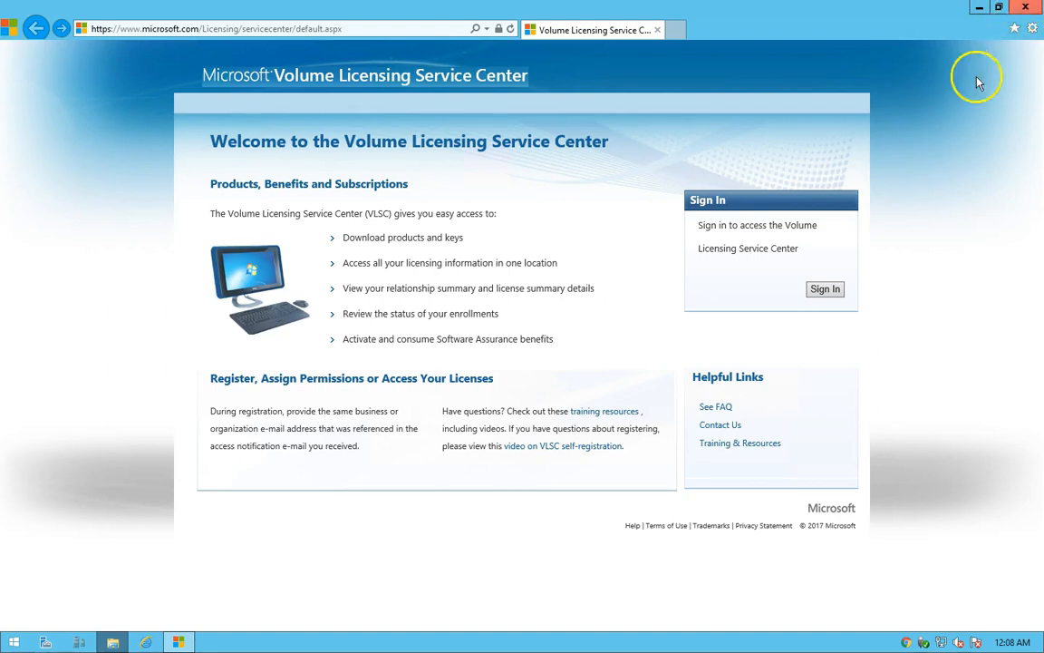